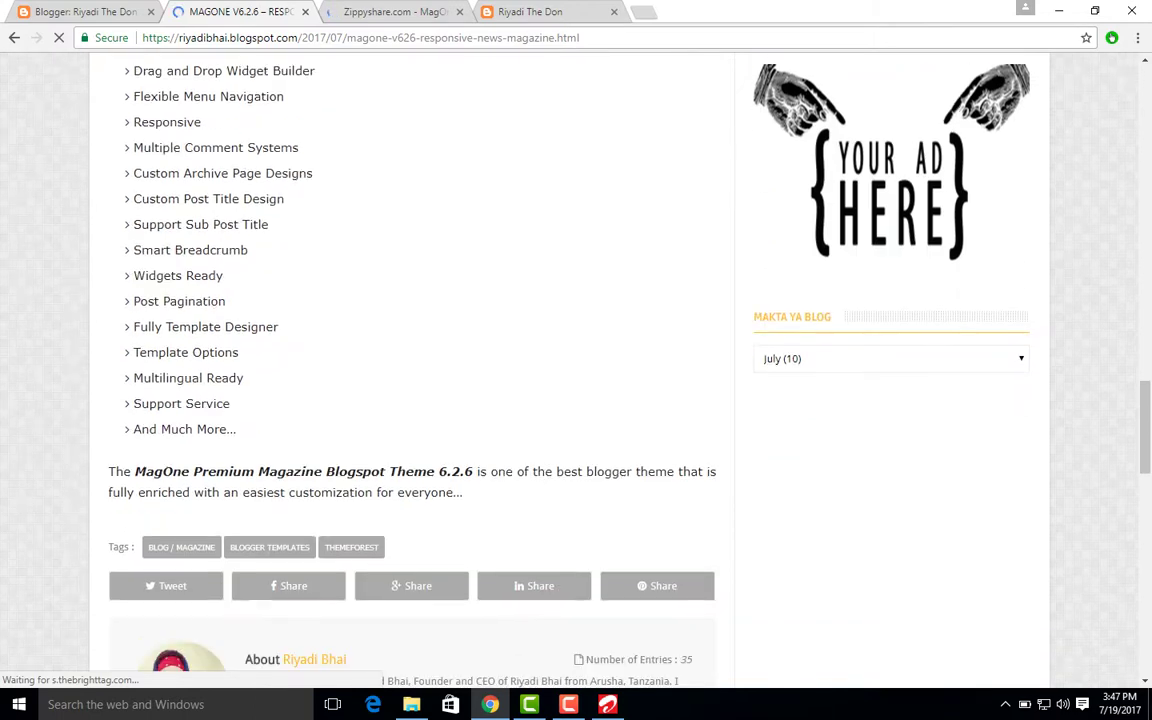
Step: Review the MagOne v6.2.6 template post, including its feature list, comment section, footer, download links and demo link
{"action": "scroll", "coordinate": [576, 360], "scroll_direction": "down", "scroll_amount": 9}
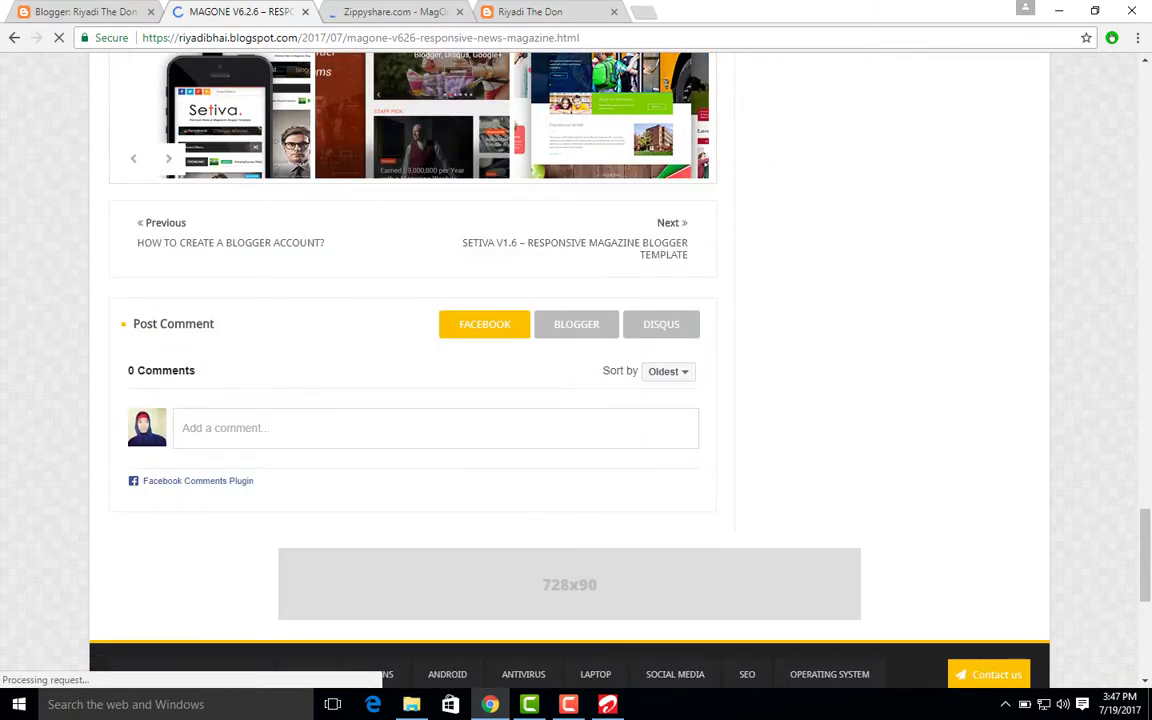
{"action": "scroll", "coordinate": [576, 360], "scroll_direction": "down", "scroll_amount": 4}
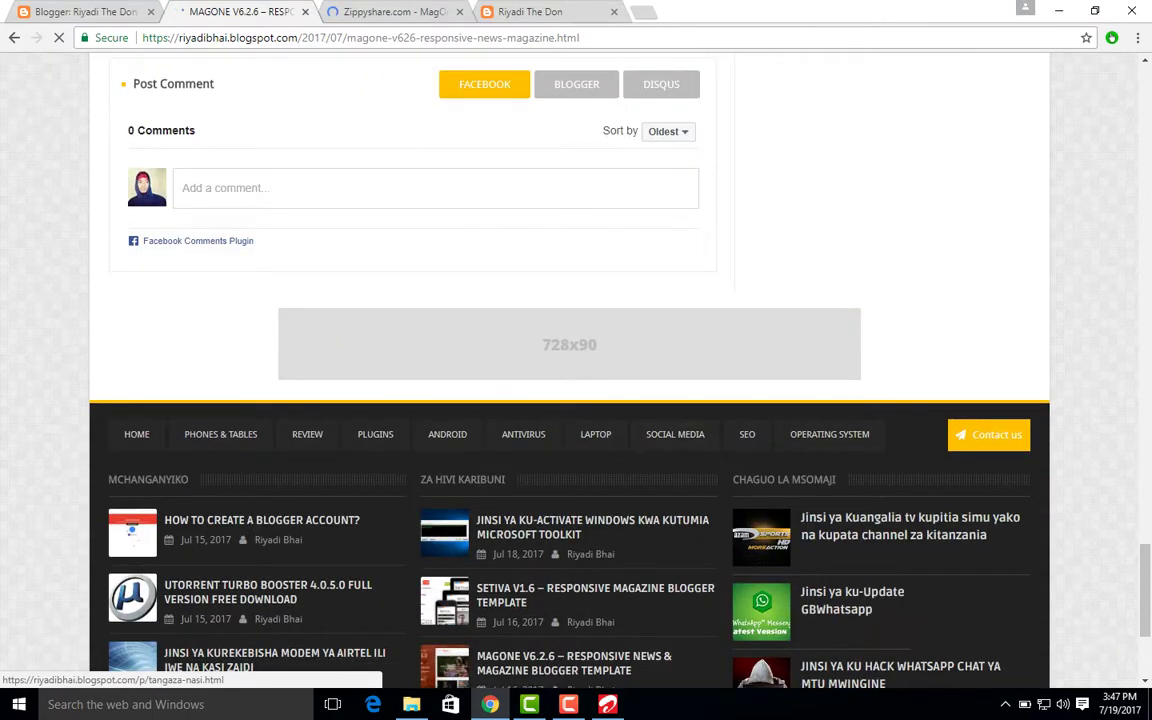
{"action": "scroll", "coordinate": [576, 360], "scroll_direction": "down", "scroll_amount": 3}
{"action": "scroll", "coordinate": [576, 360], "scroll_direction": "up", "scroll_amount": 8}
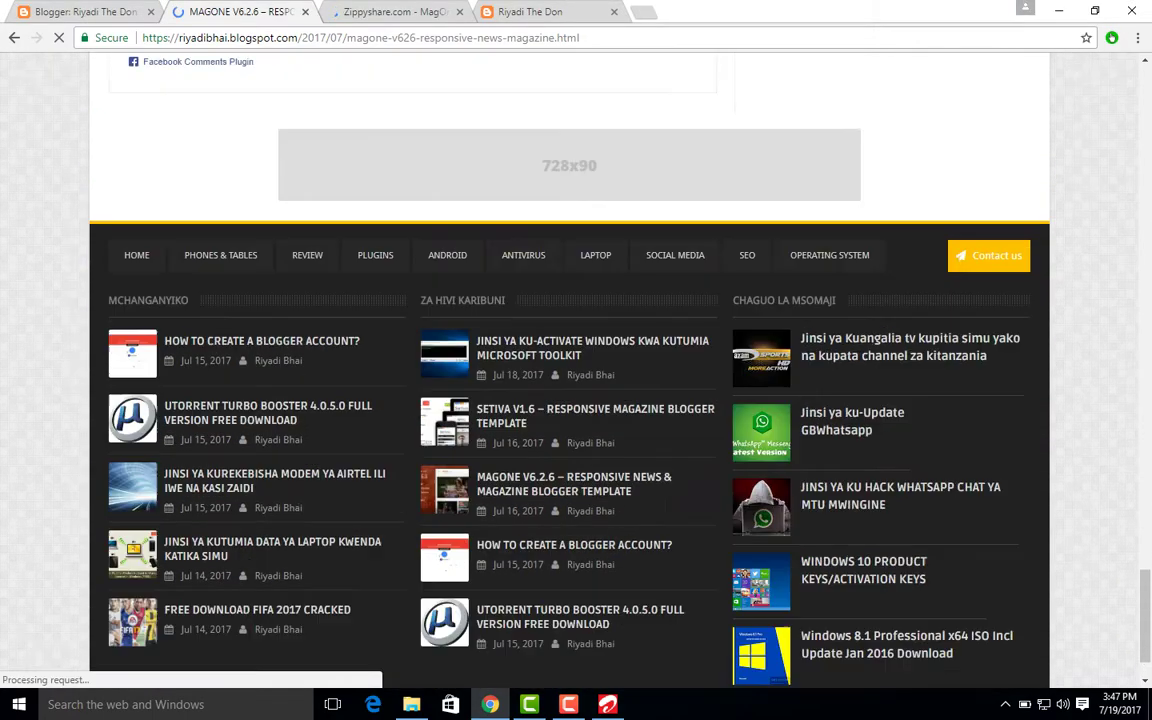
{"action": "scroll", "coordinate": [576, 360], "scroll_direction": "up", "scroll_amount": 15}
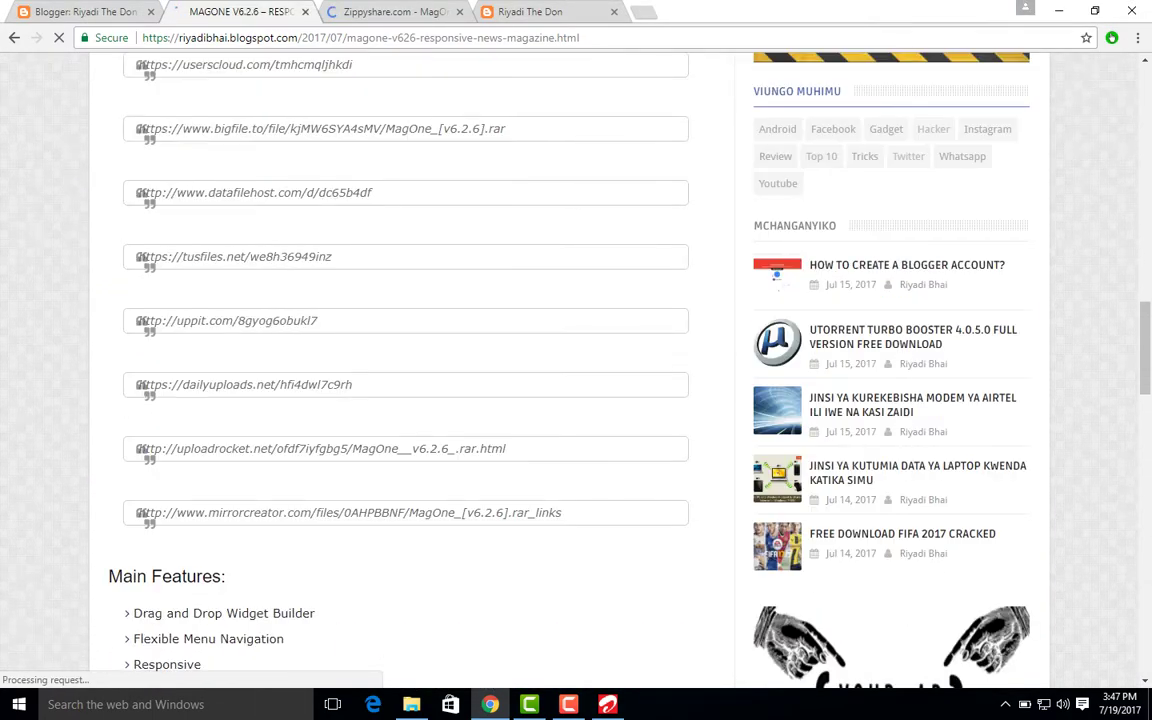
{"action": "scroll", "coordinate": [576, 360], "scroll_direction": "up", "scroll_amount": 9}
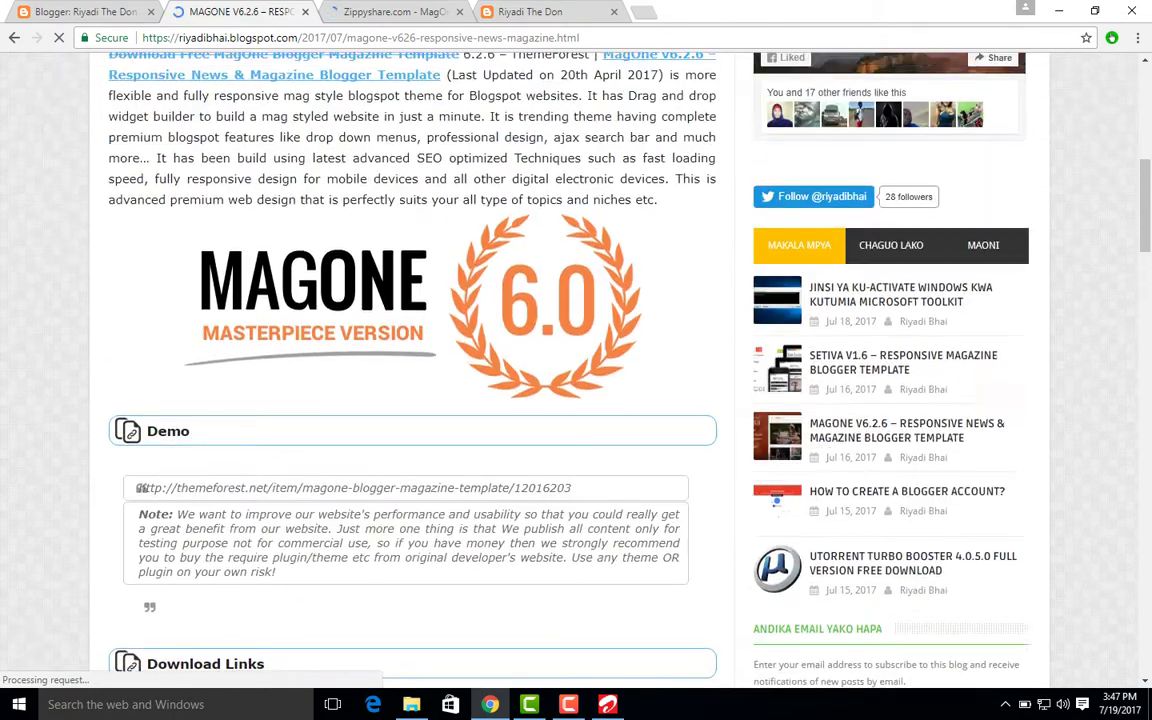
{"action": "scroll", "coordinate": [576, 360], "scroll_direction": "up", "scroll_amount": 5}
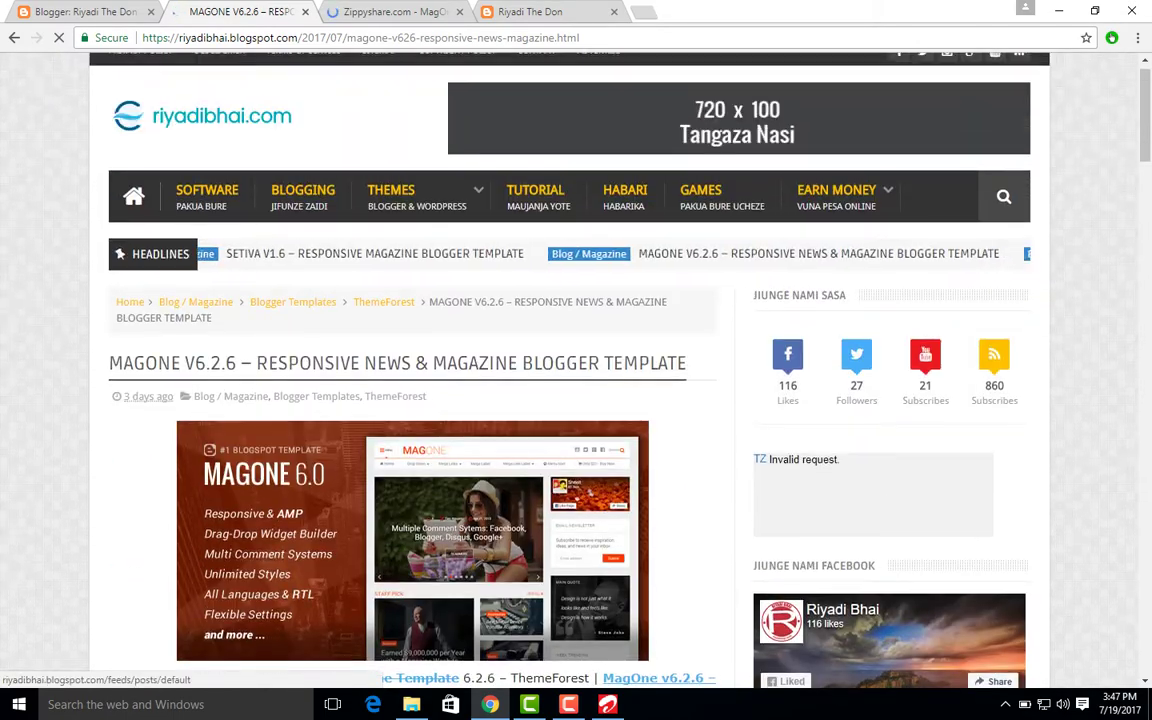
Step: Open the blog's YouTube channel link in a new tab and show the Zippyshare page for the MagOne download
{"action": "right_click", "coordinate": [915, 363]}
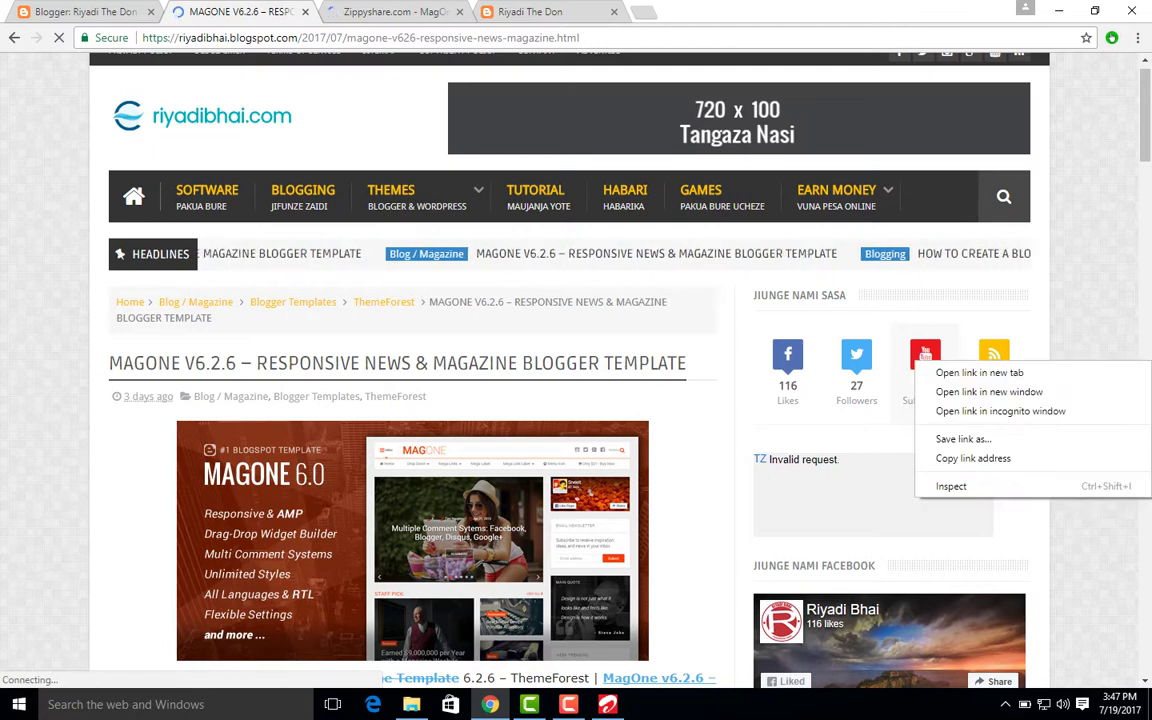
{"action": "left_click", "coordinate": [979, 372]}
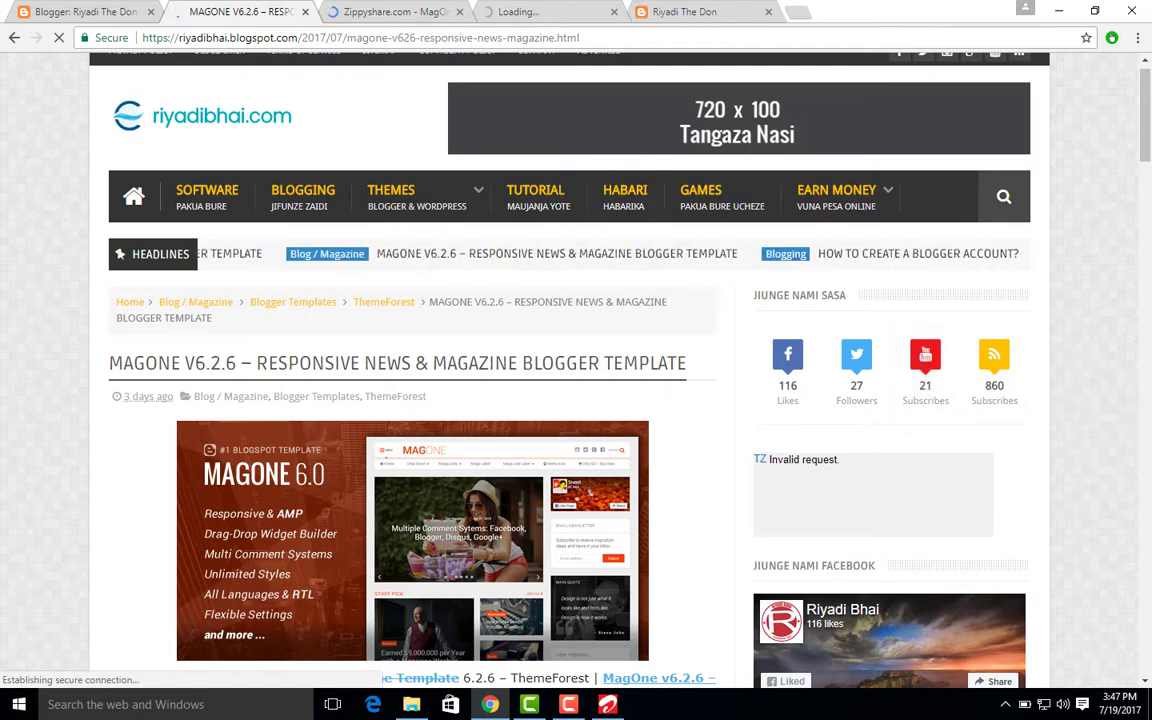
{"action": "key", "text": "ctrl+Tab"}
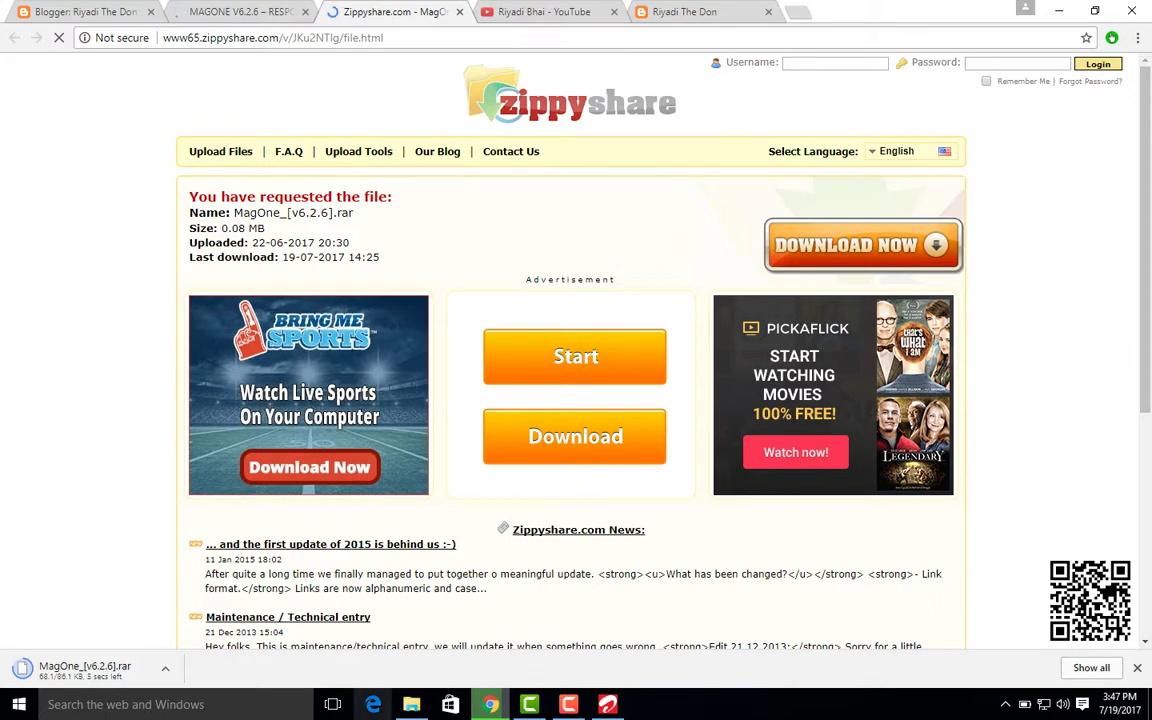
Step: Switch to File Explorer and open the Blogger_Blogspot_Template_Collection archive in the tem zangu folder on drive E:
{"action": "mouse_move", "coordinate": [411, 704]}
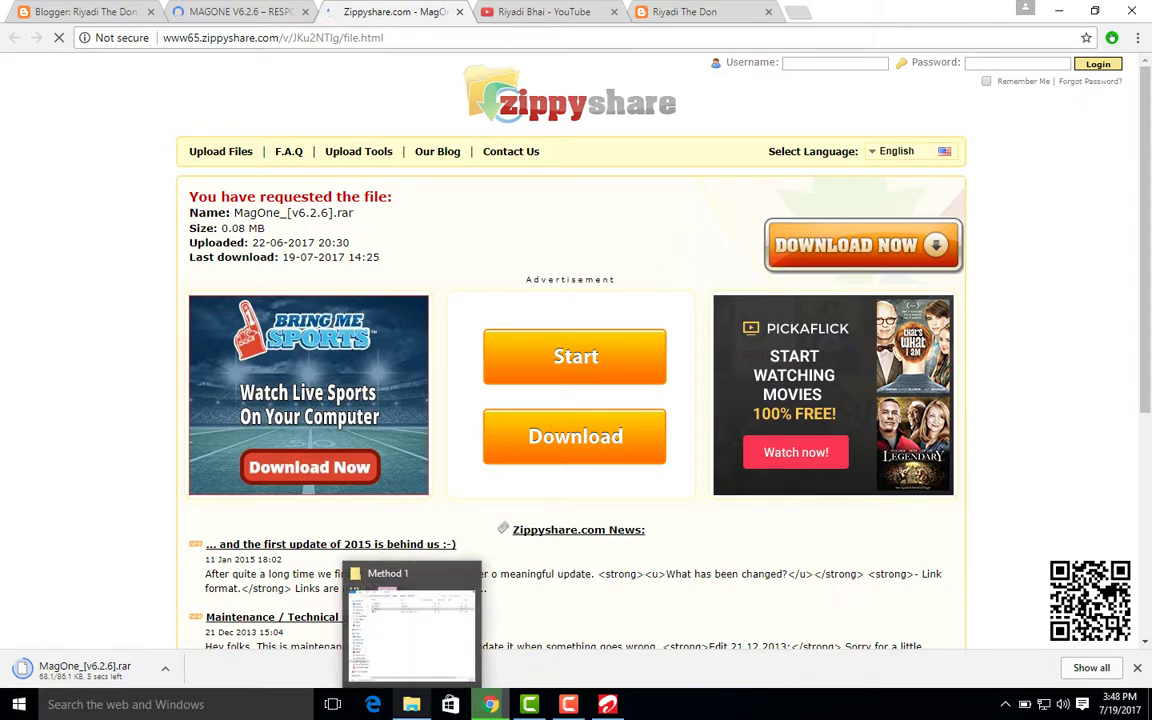
{"action": "left_click", "coordinate": [411, 625]}
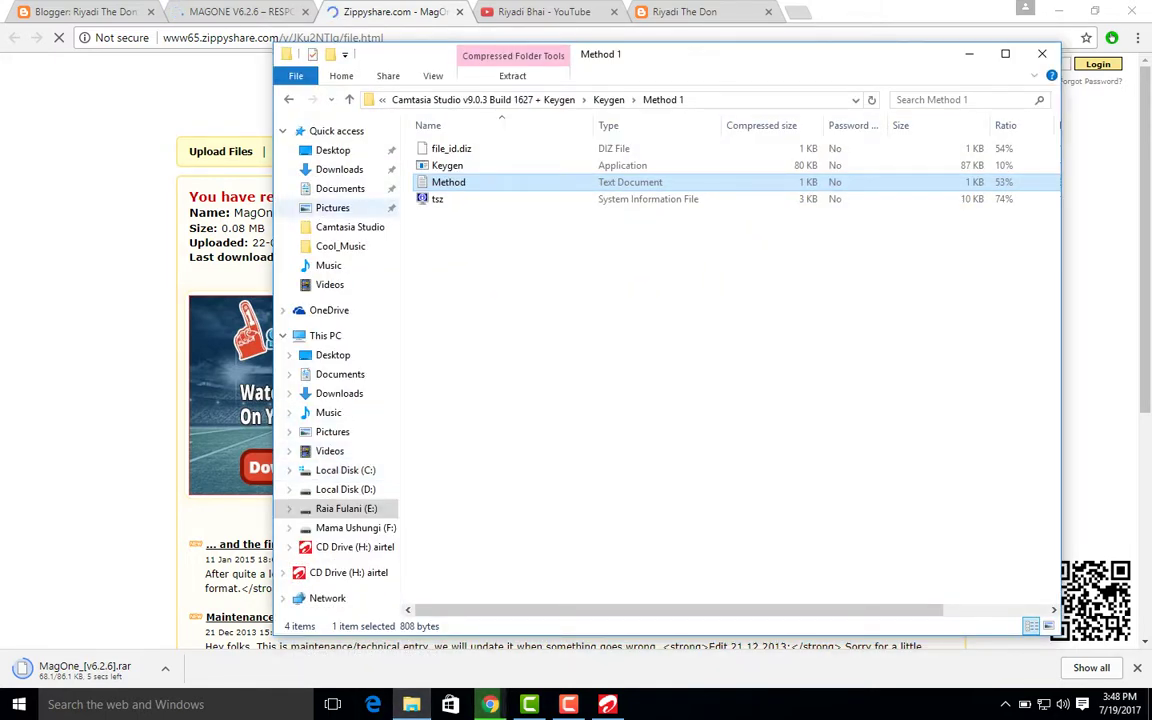
{"action": "left_click", "coordinate": [288, 99]}
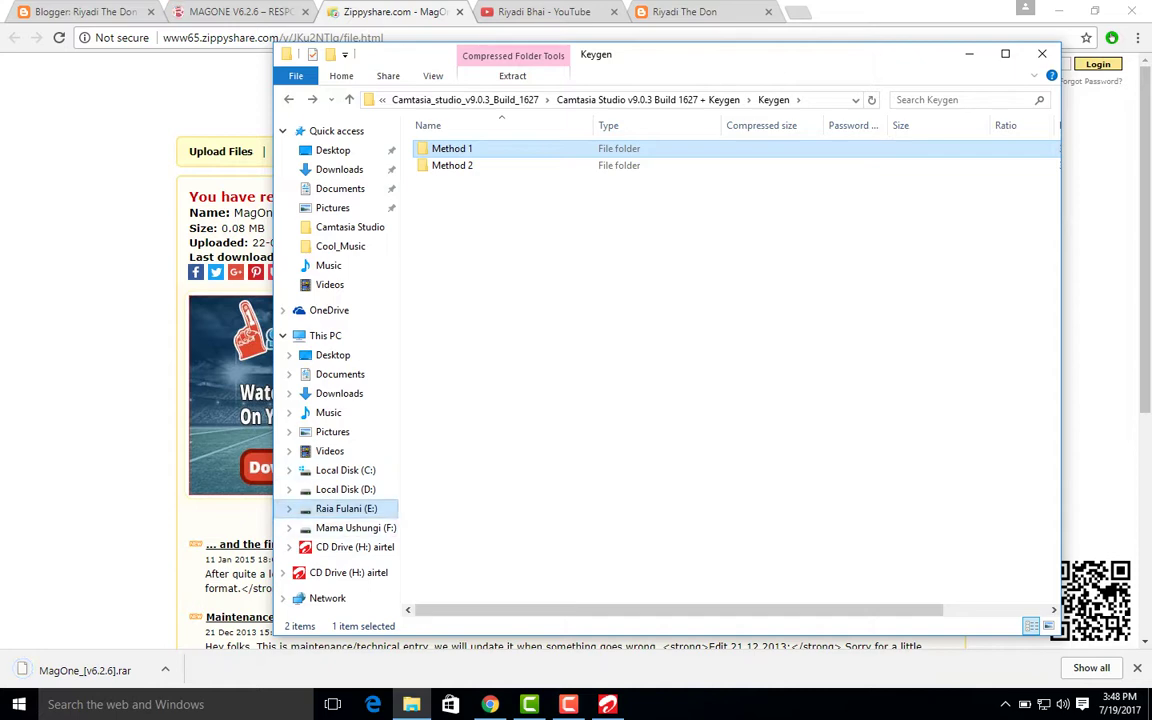
{"action": "left_click", "coordinate": [346, 508]}
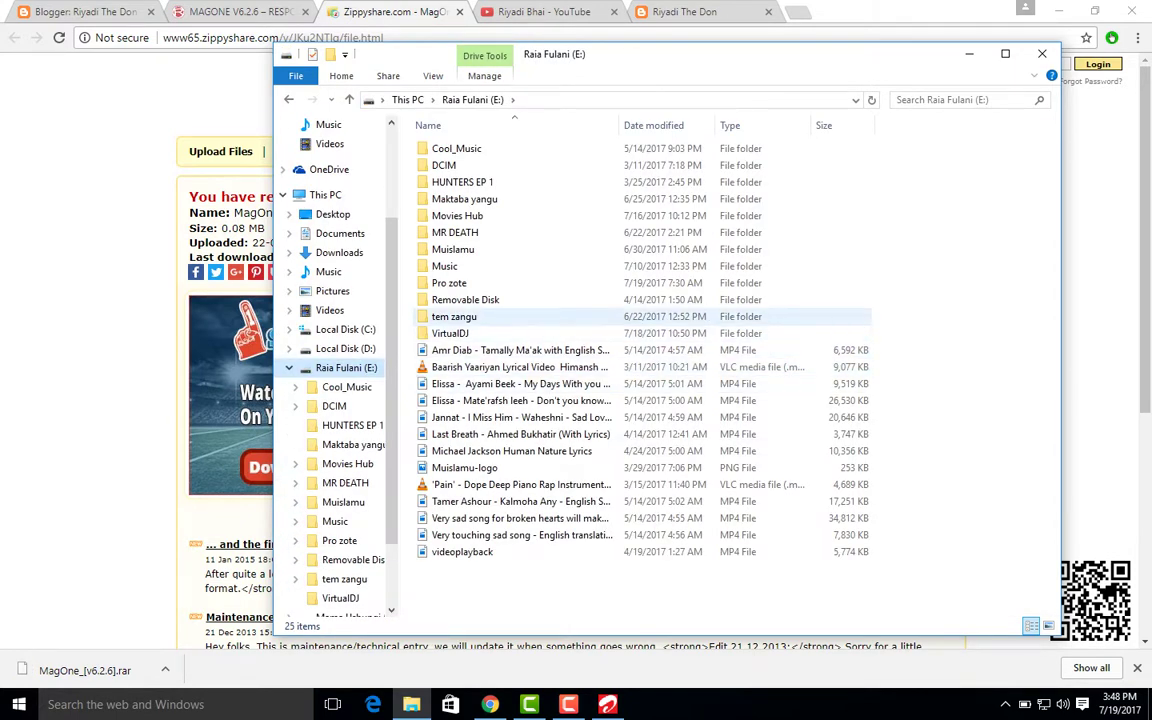
{"action": "double_click", "coordinate": [454, 316]}
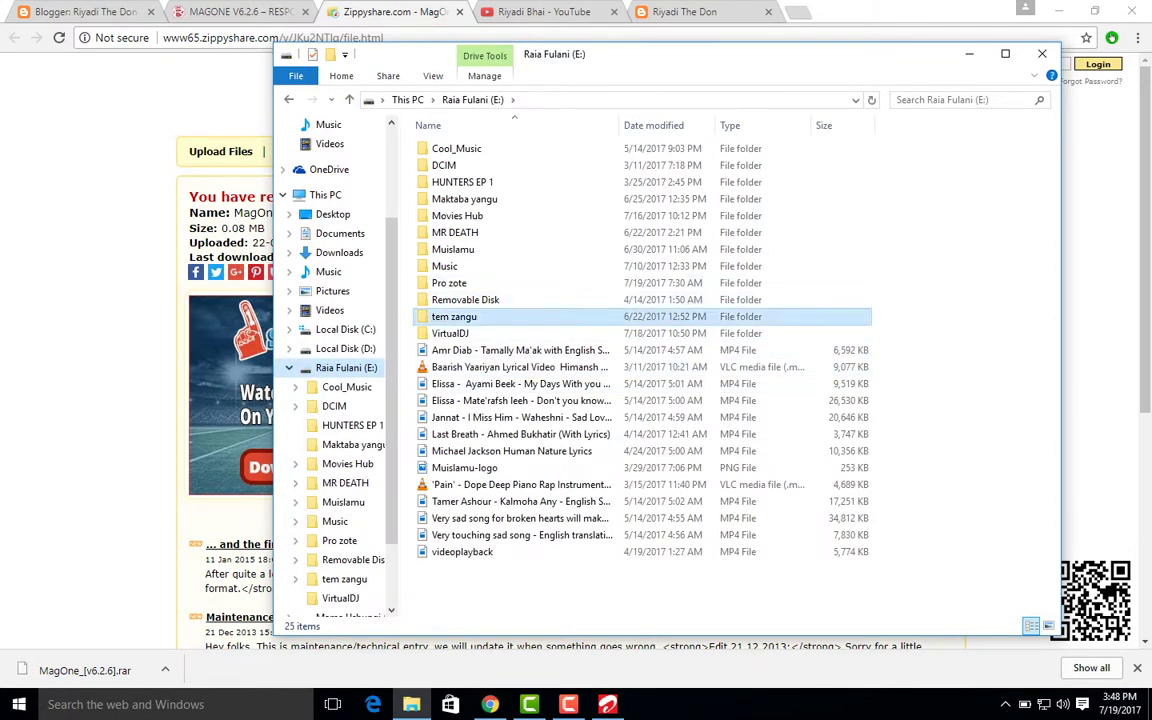
{"action": "double_click", "coordinate": [510, 148]}
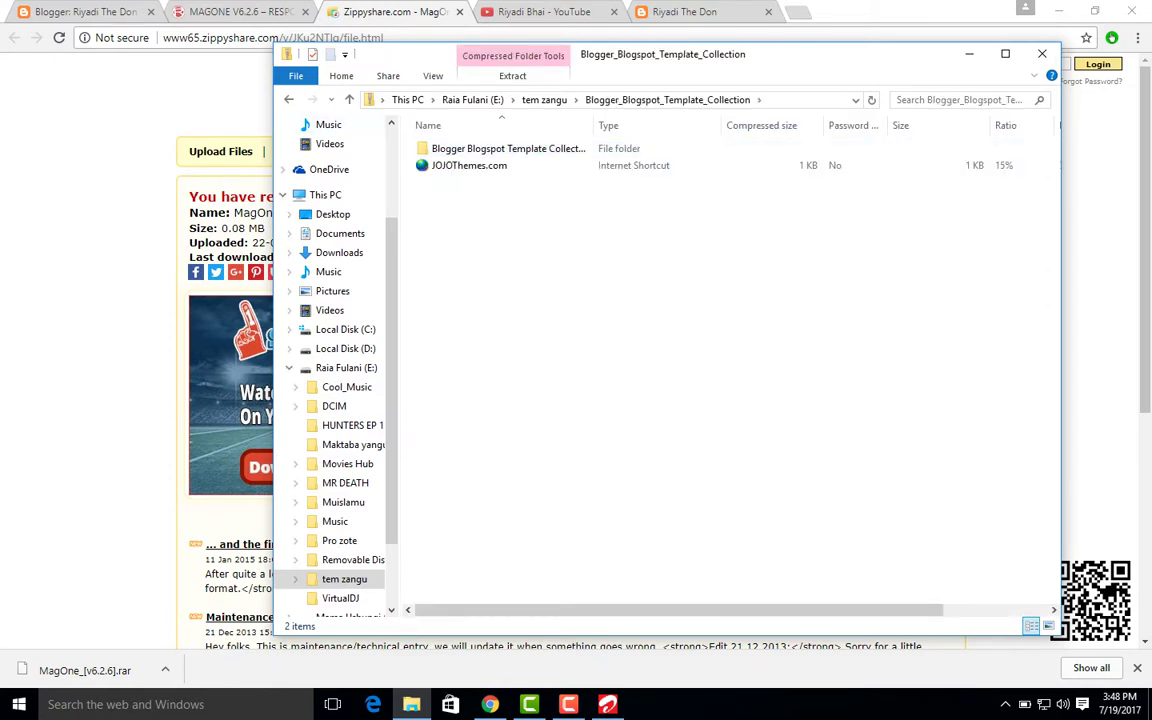
Step: Recheck the contents of the tem zangu folder and its template collection archive, ending at the root of drive E:
{"action": "left_click", "coordinate": [289, 99]}
{"action": "left_click", "coordinate": [289, 99]}
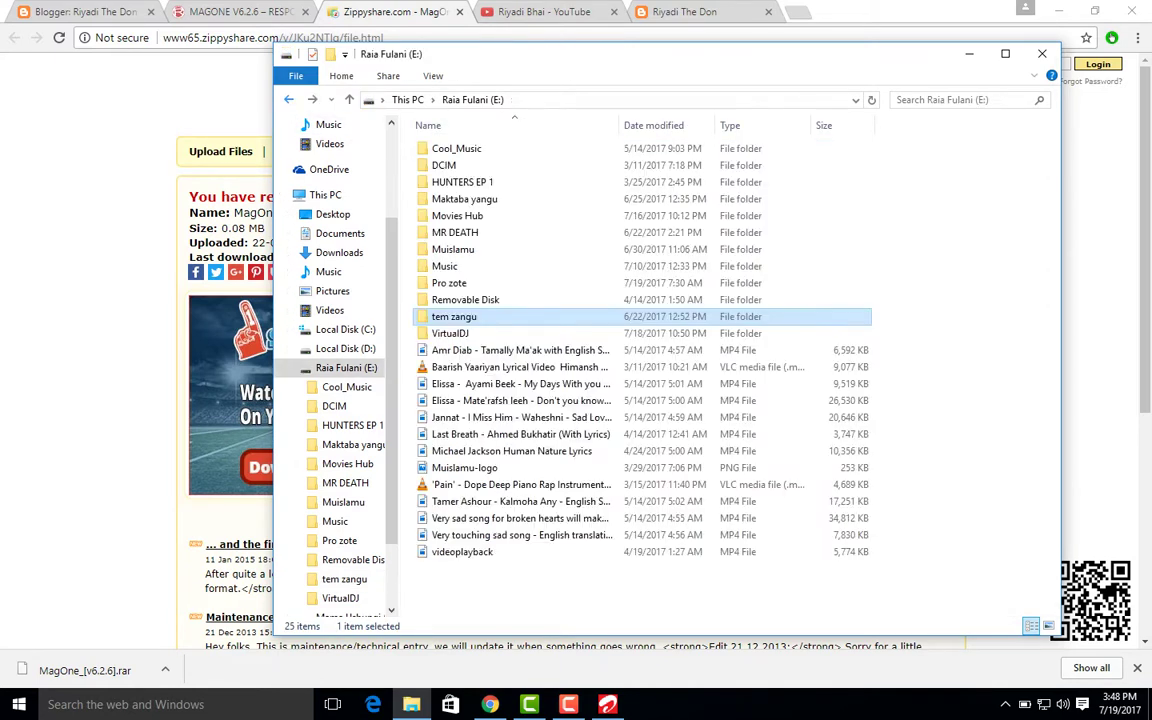
{"action": "double_click", "coordinate": [452, 317]}
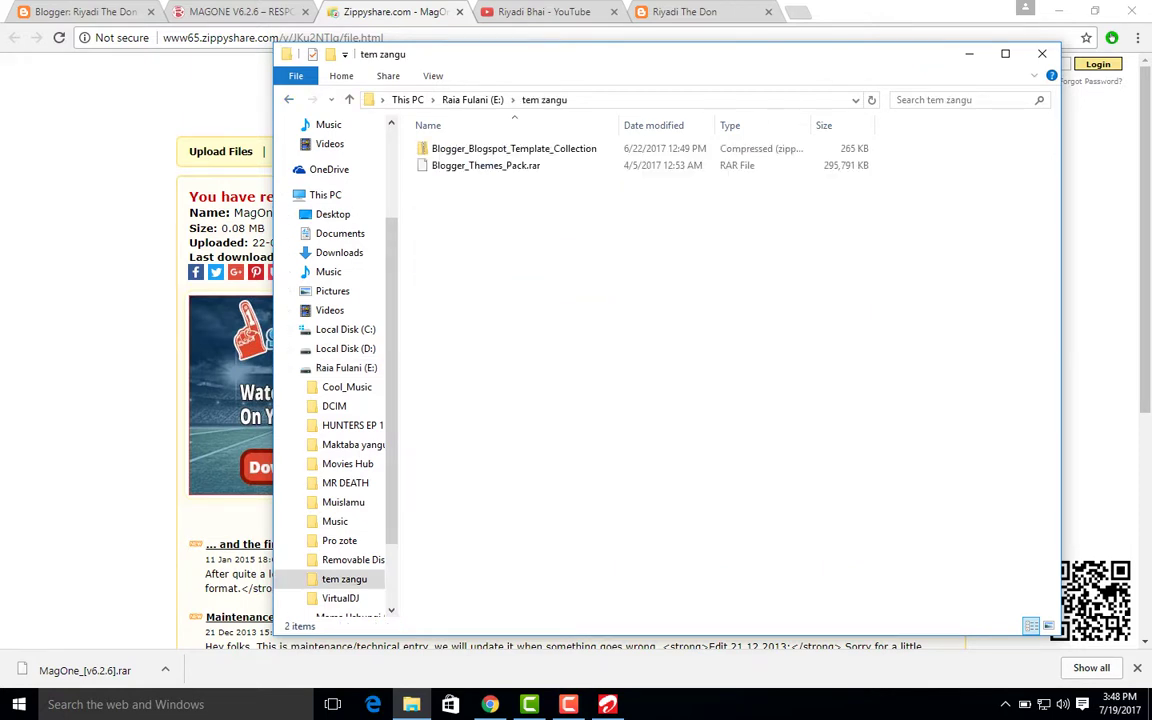
{"action": "double_click", "coordinate": [513, 148]}
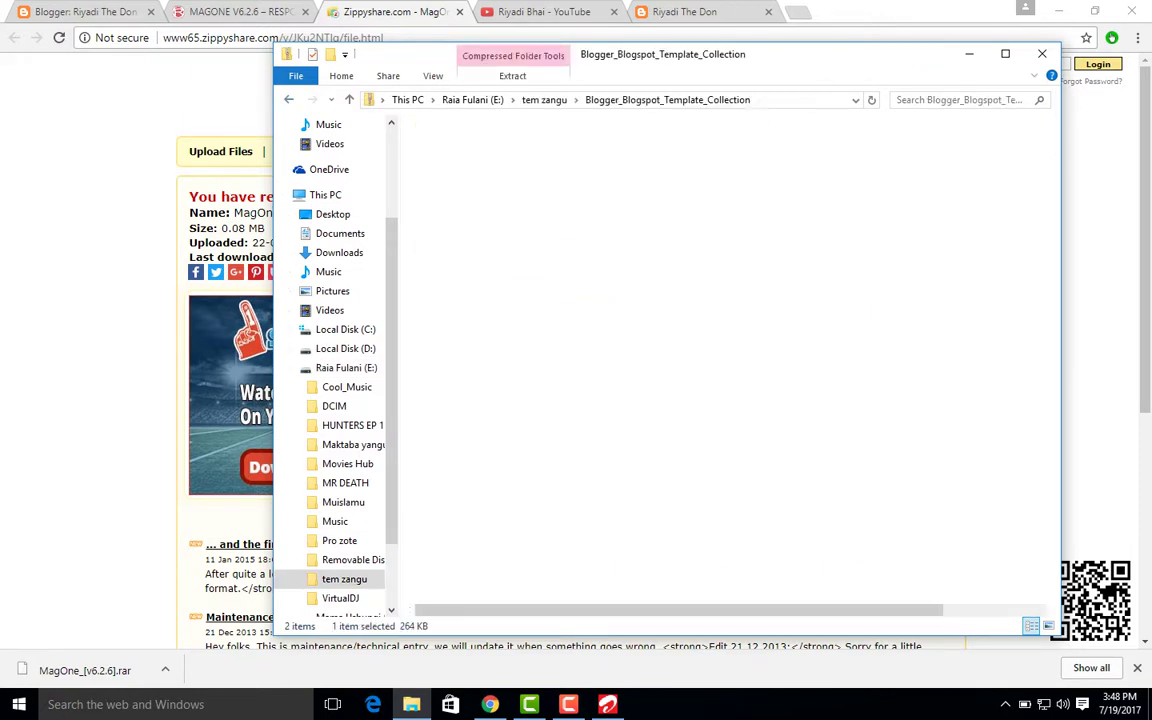
{"action": "key", "text": "alt+Left"}
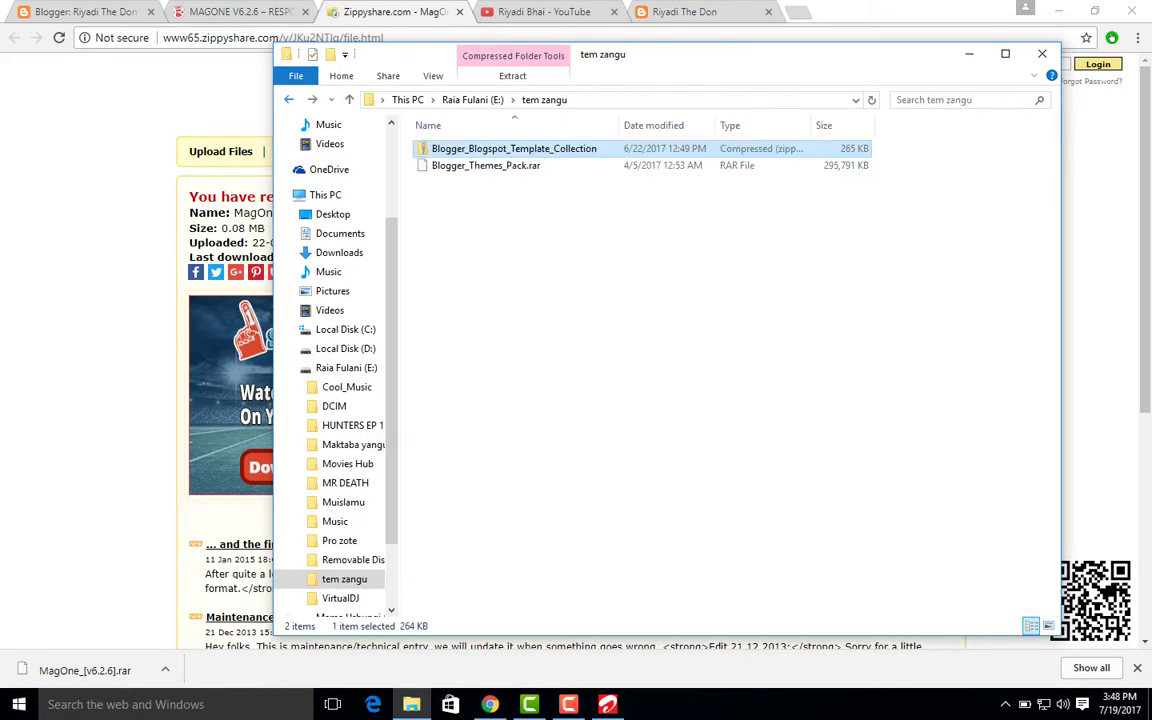
{"action": "key", "text": "alt+Left"}
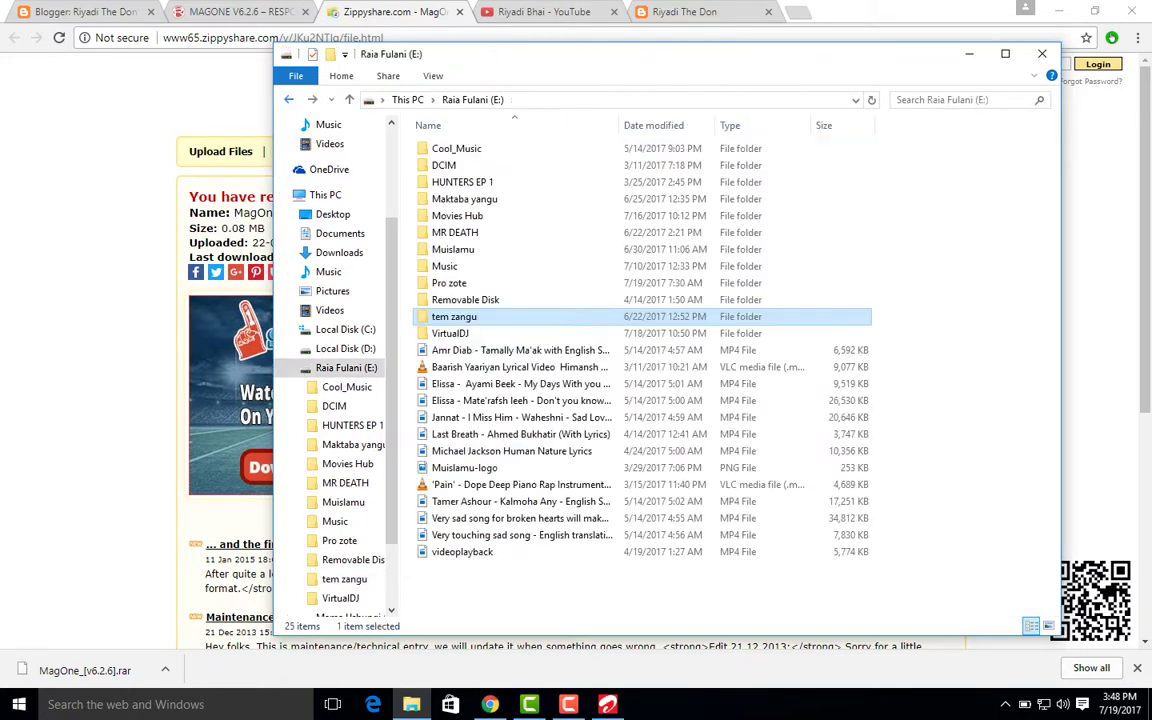
Step: Switch back to Chrome and search the web for "winrar free"
{"action": "key", "text": "alt+Tab"}
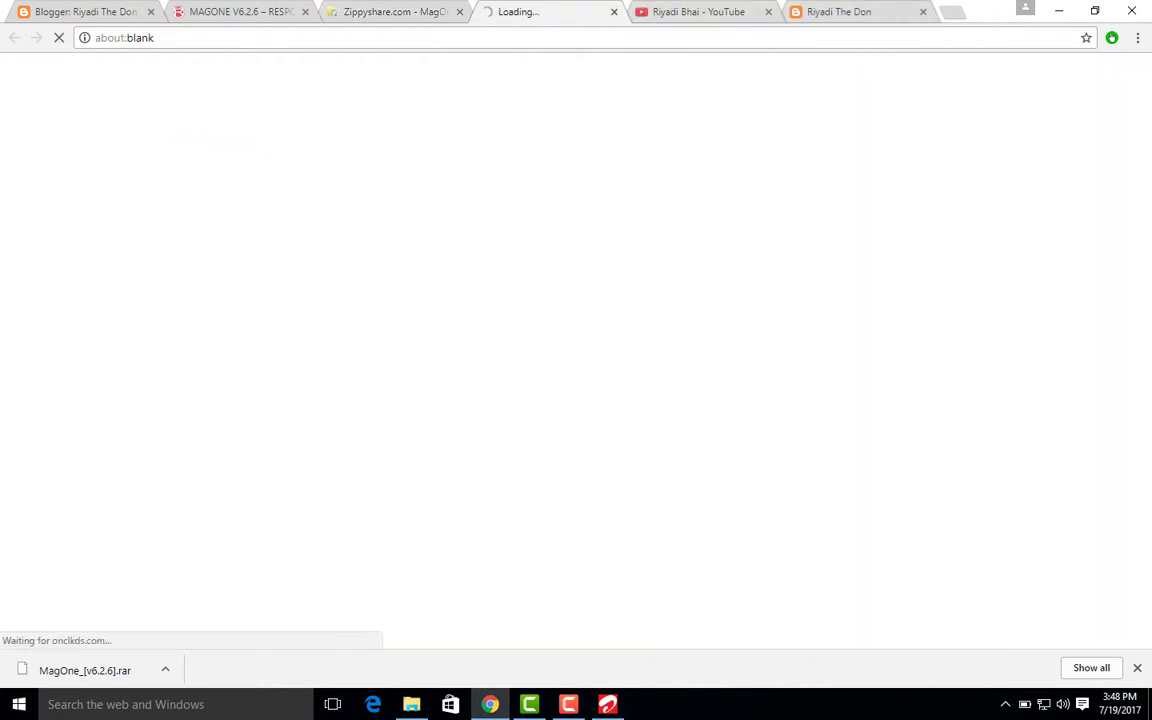
{"action": "key", "text": "ctrl+l"}
{"action": "type", "text": "wi"}
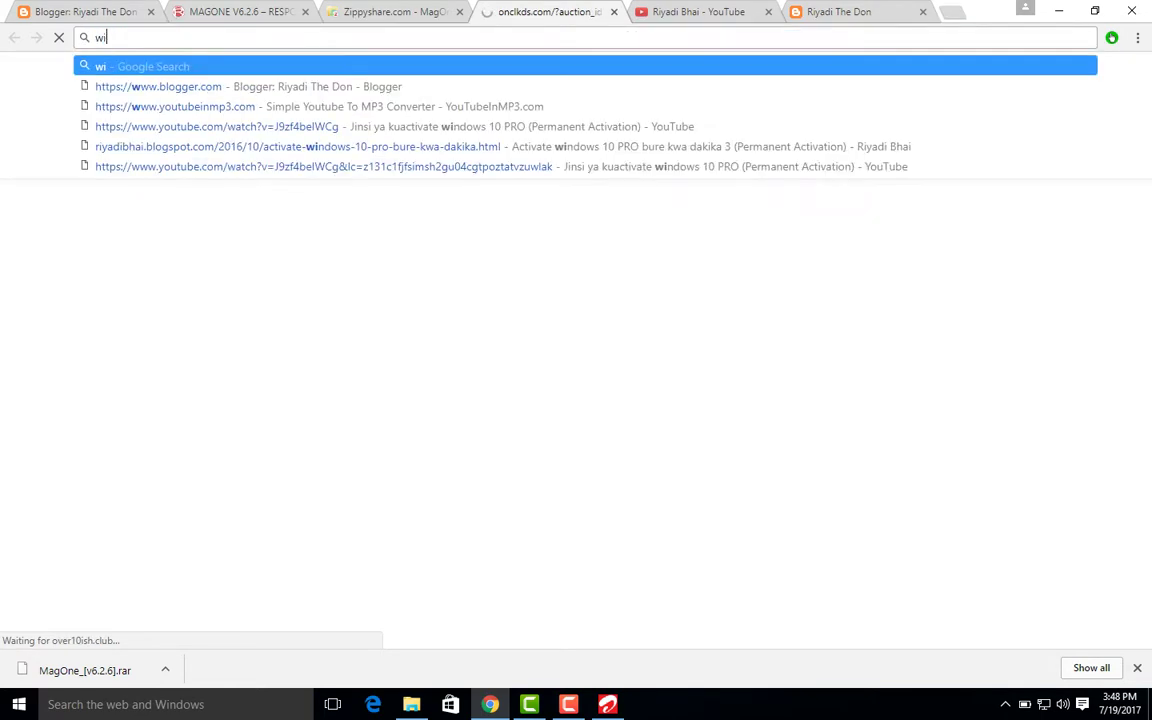
{"action": "type", "text": "nr"}
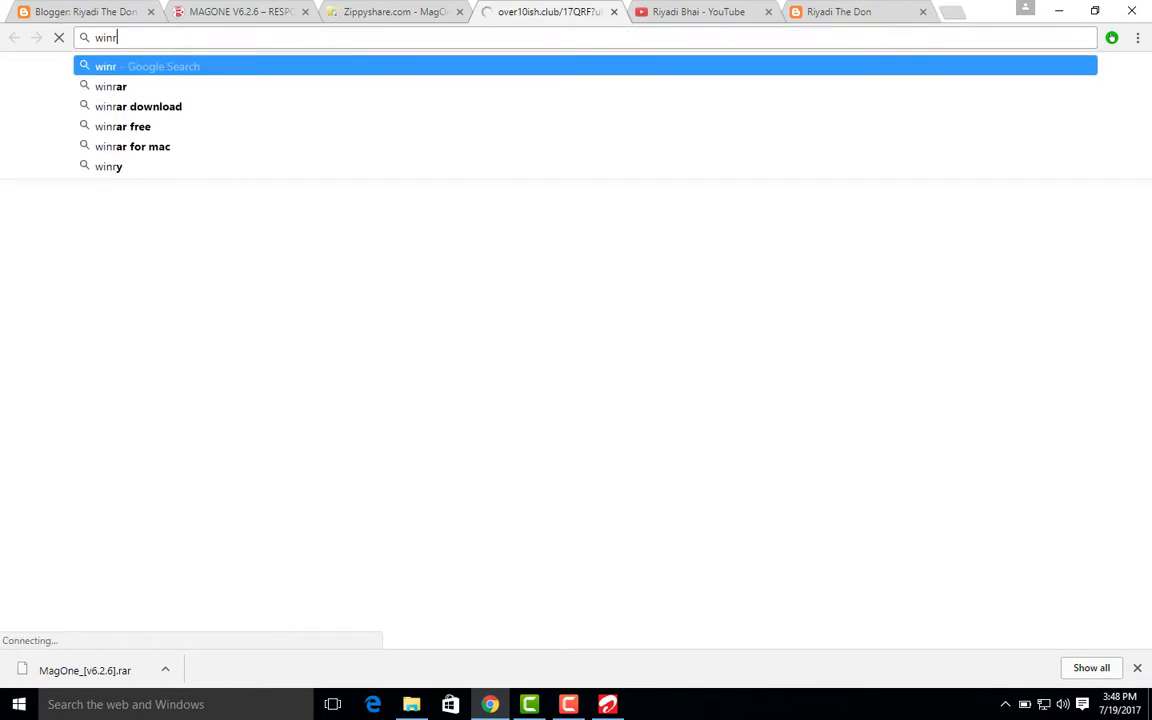
{"action": "key", "text": "Down"}
{"action": "key", "text": "Down"}
{"action": "key", "text": "Down"}
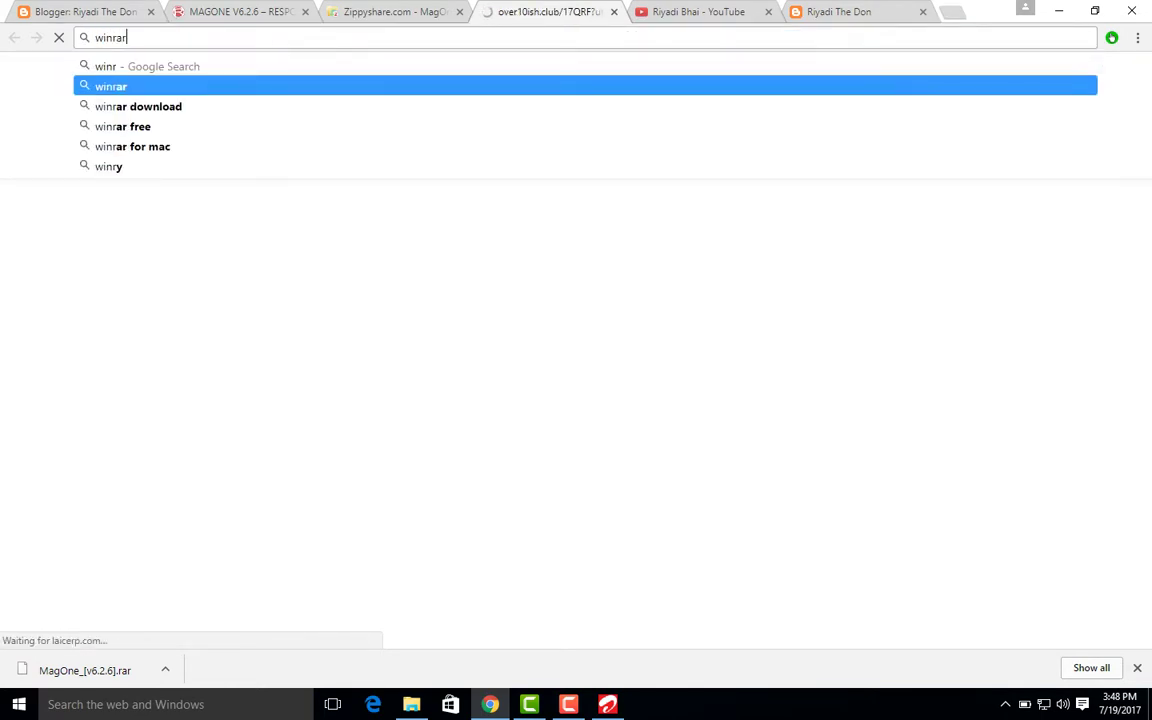
{"action": "key", "text": "Return"}
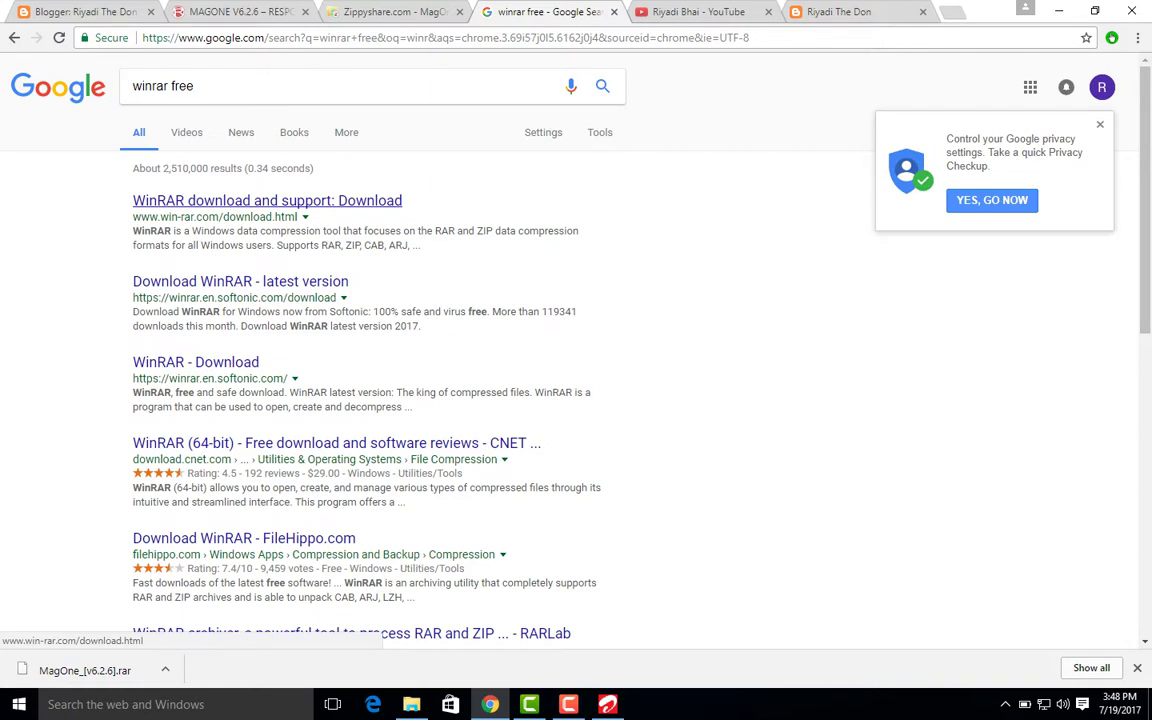
Step: Open the official WinRAR download site from the results, dismiss the download pop-up and return to the list of versions
{"action": "left_click", "coordinate": [267, 200]}
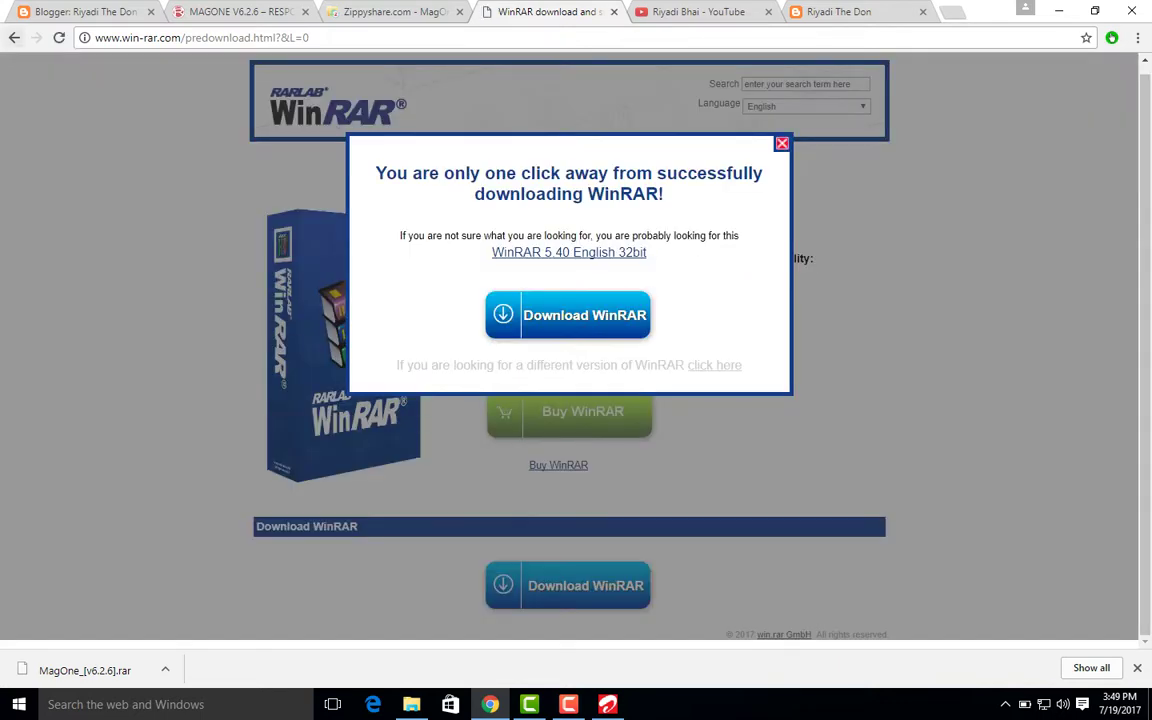
{"action": "key", "text": "Escape"}
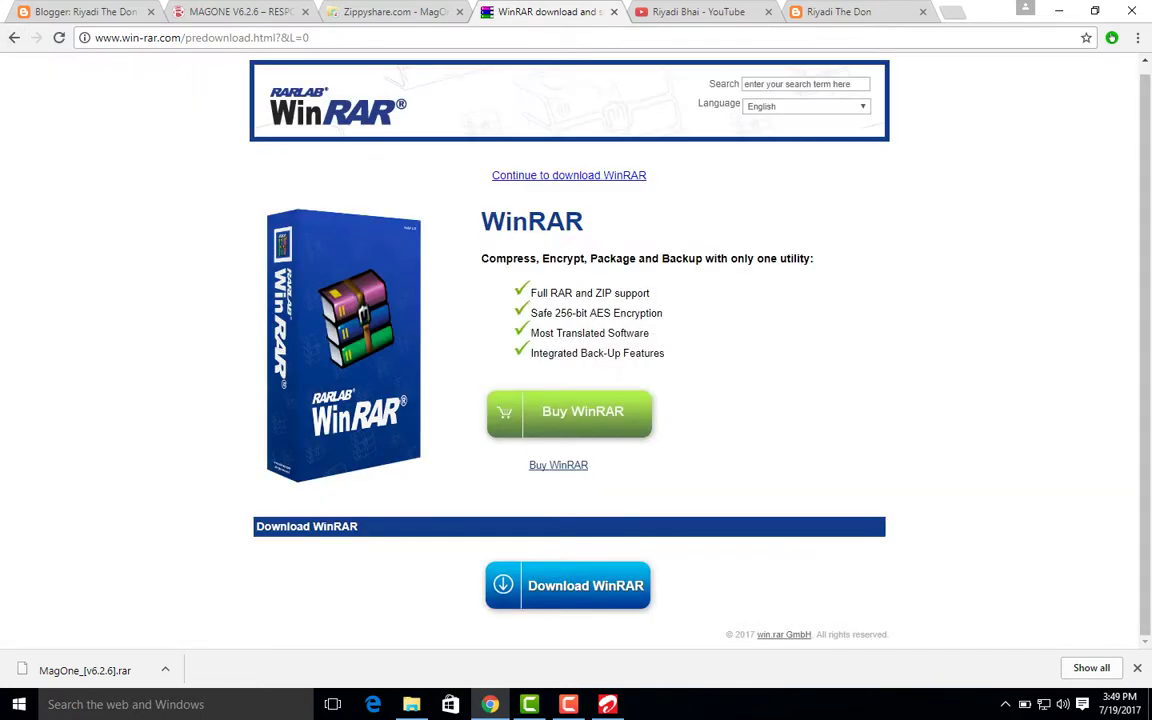
{"action": "key", "text": "alt+Left"}
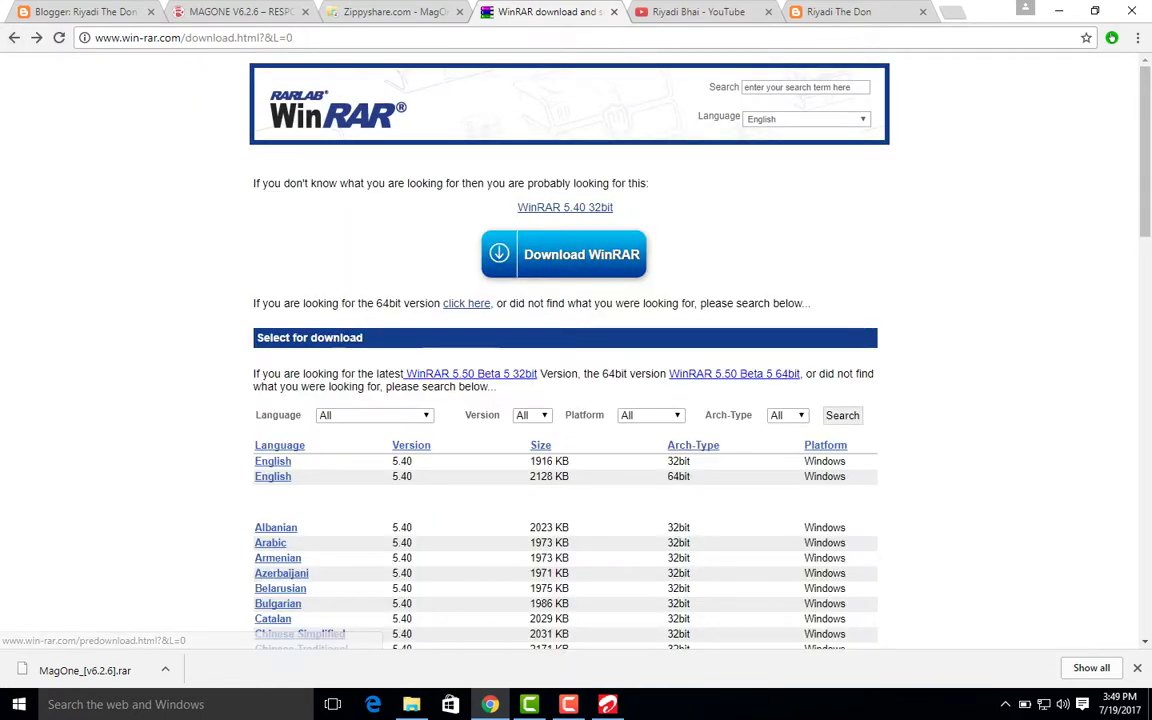
{"action": "left_click", "coordinate": [568, 704]}
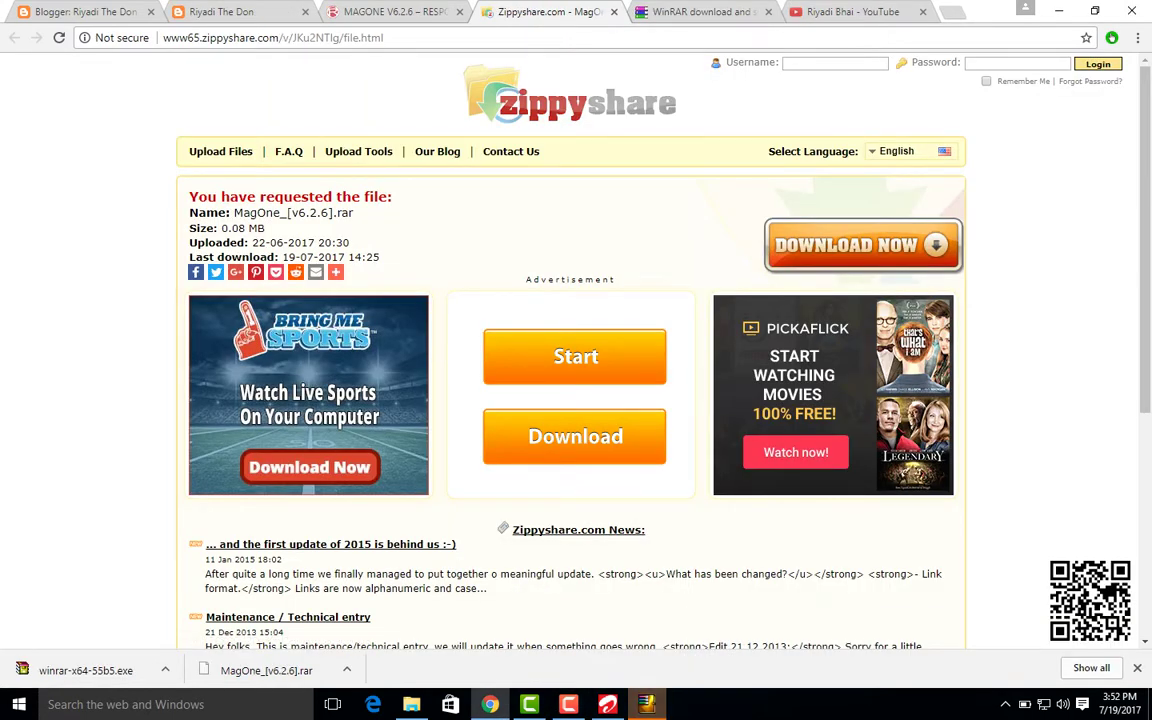
{"action": "left_click", "coordinate": [568, 704]}
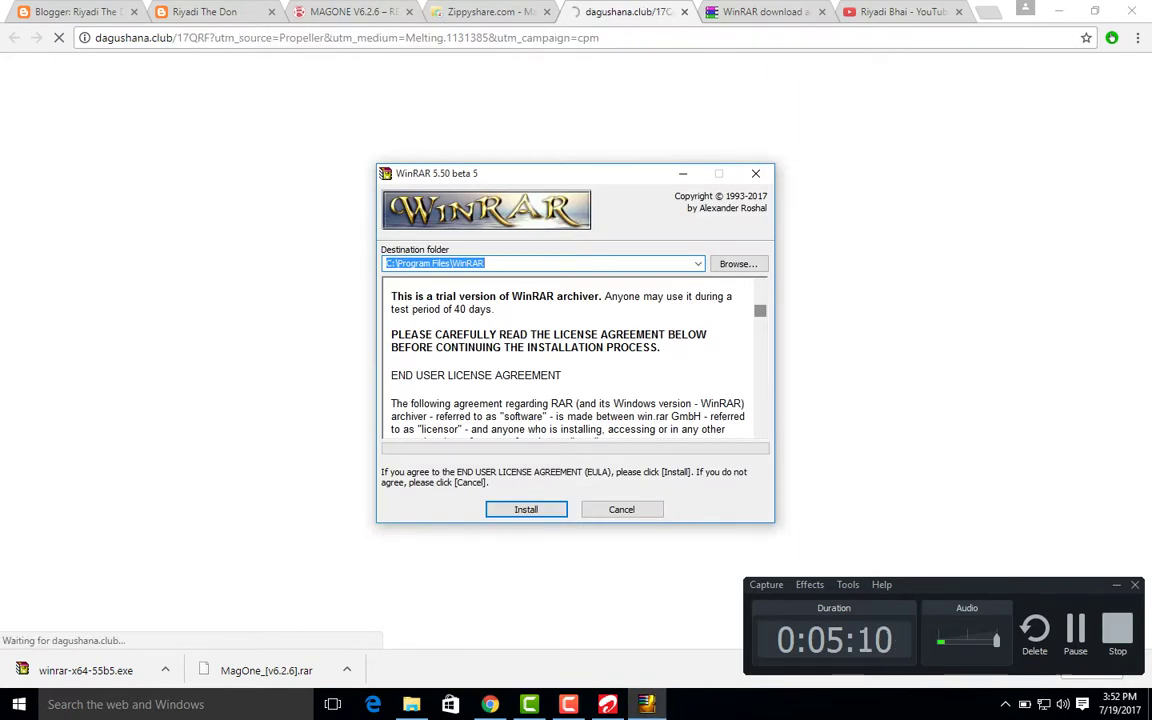
Step: Cancel the WinRAR 5.50 beta 5 installer, decline reloading the fake browser update page and dismiss its extension prompt
{"action": "left_click", "coordinate": [621, 509]}
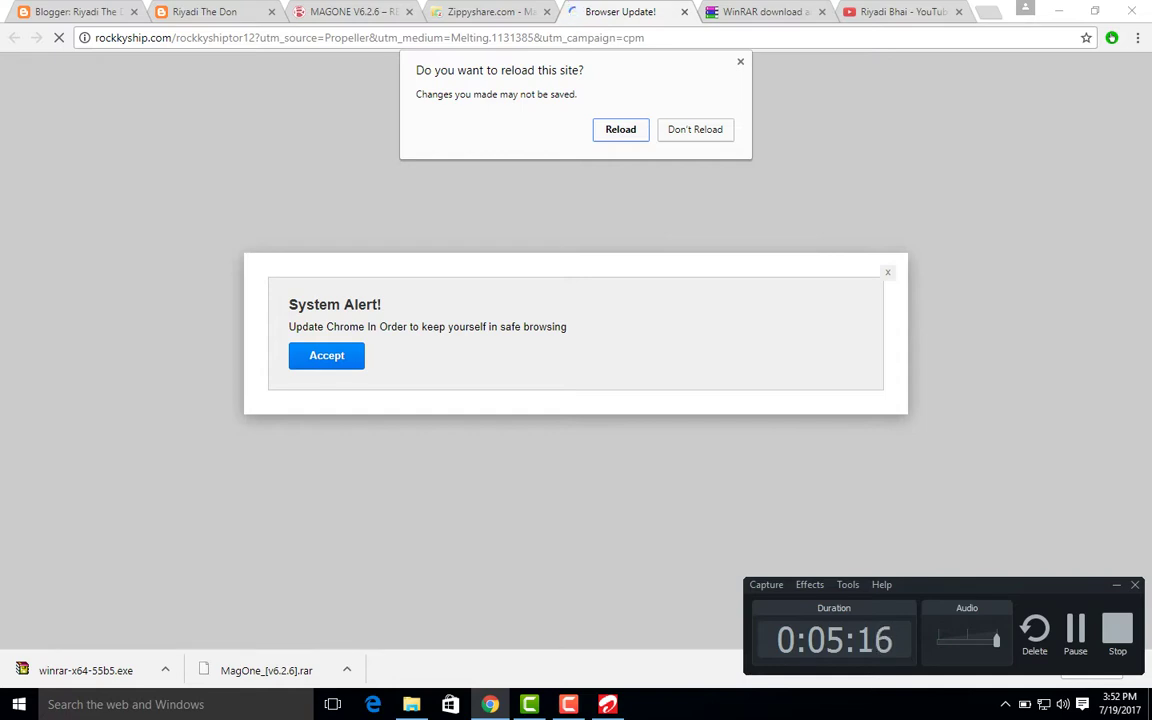
{"action": "left_click", "coordinate": [695, 129]}
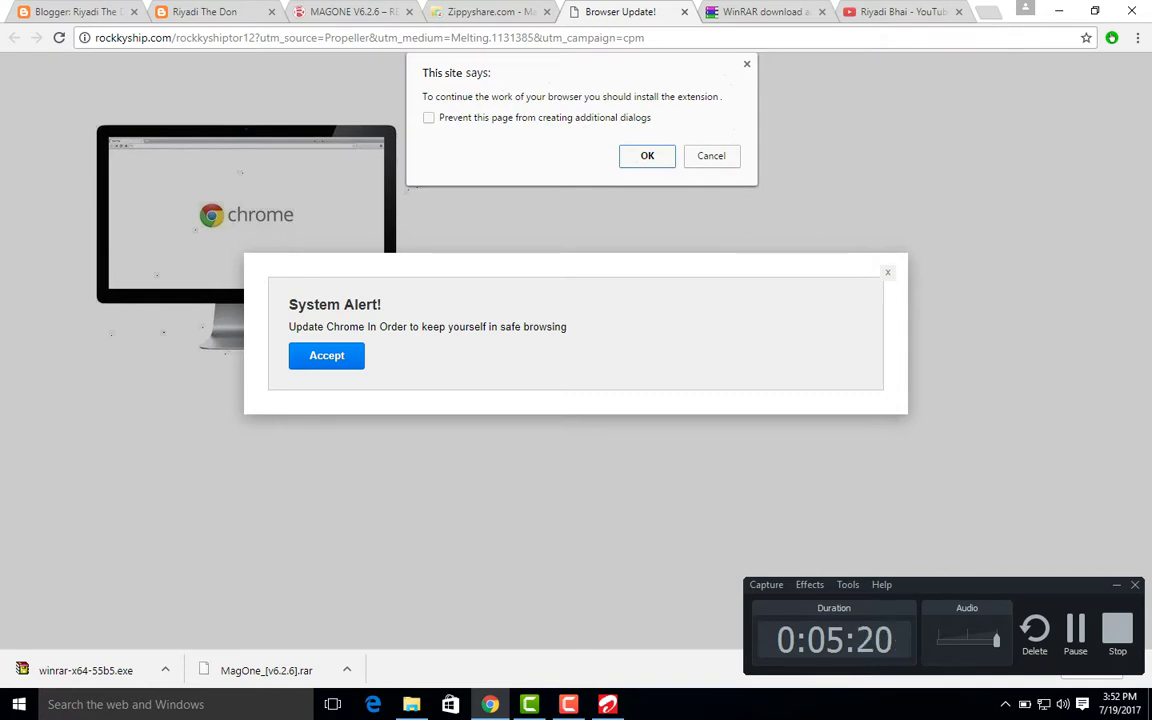
{"action": "key", "text": "Return"}
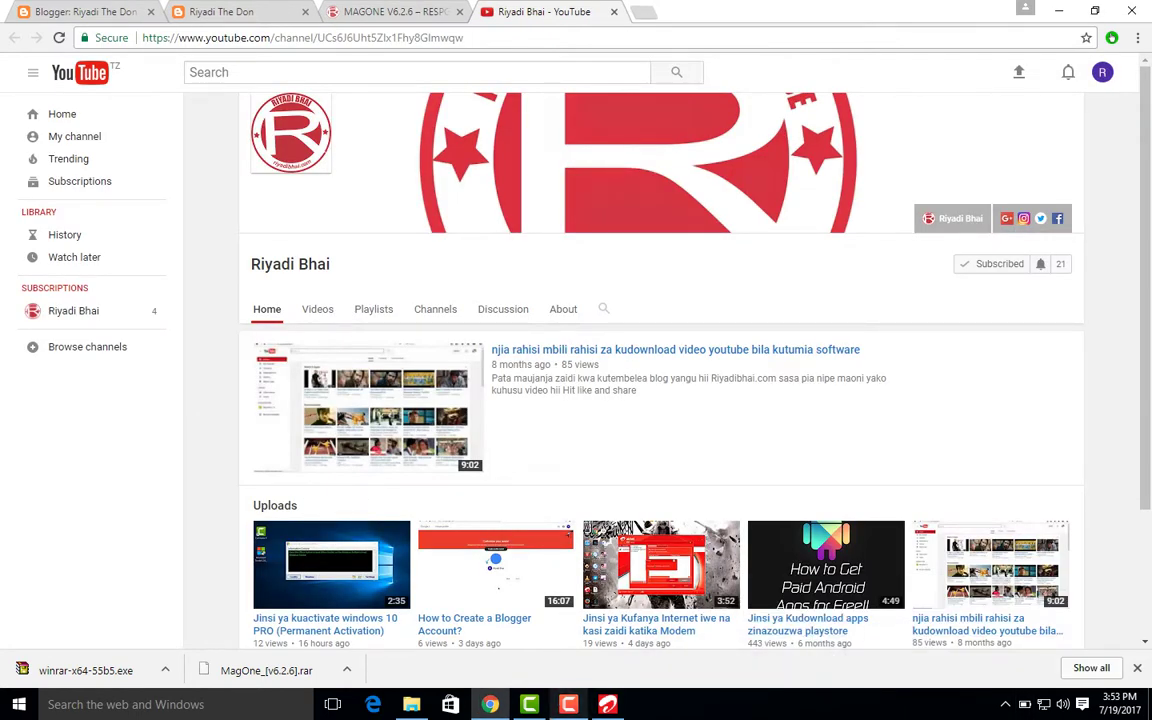
{"action": "key", "text": "alt+Tab"}
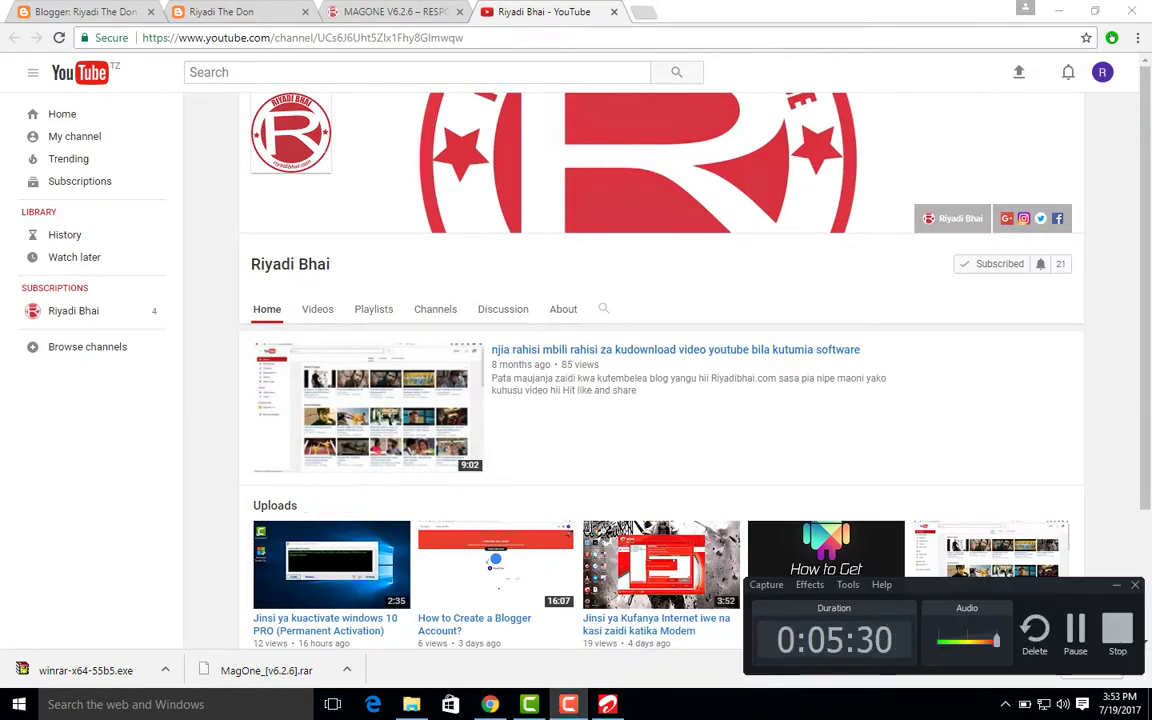
{"action": "key", "text": "alt+Tab"}
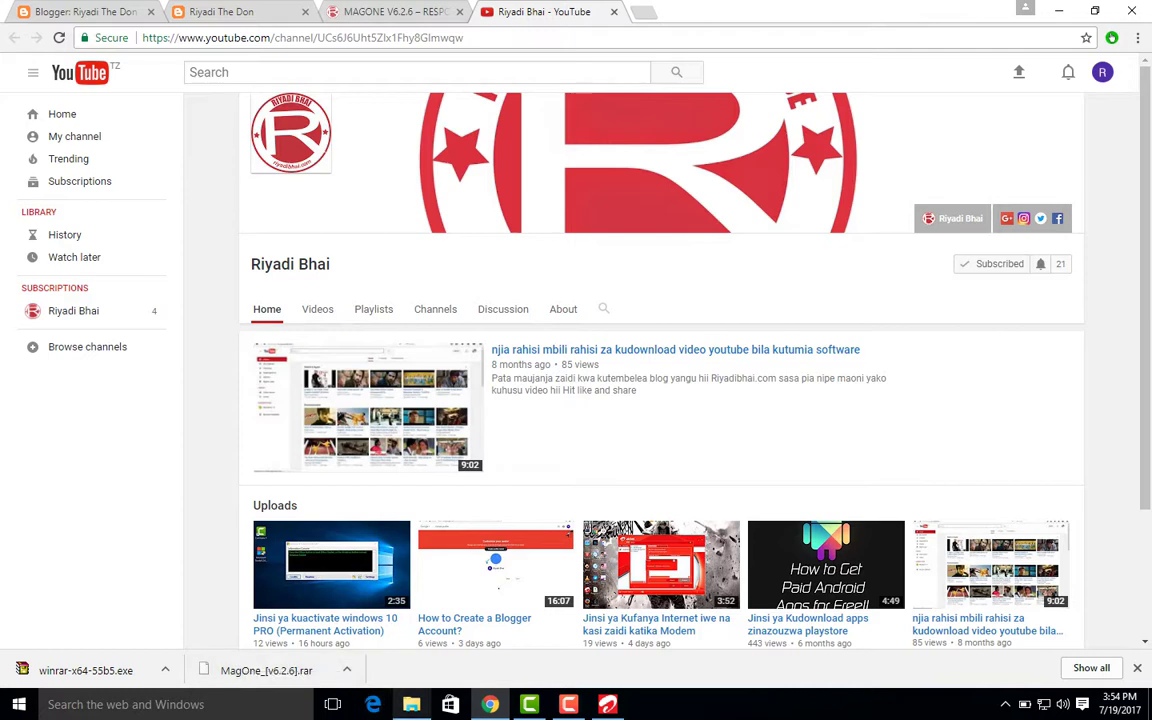
Step: Switch to File Explorer and extract the MagOne_[v6.2.6] archive directly into the Downloads folder
{"action": "left_click", "coordinate": [411, 704]}
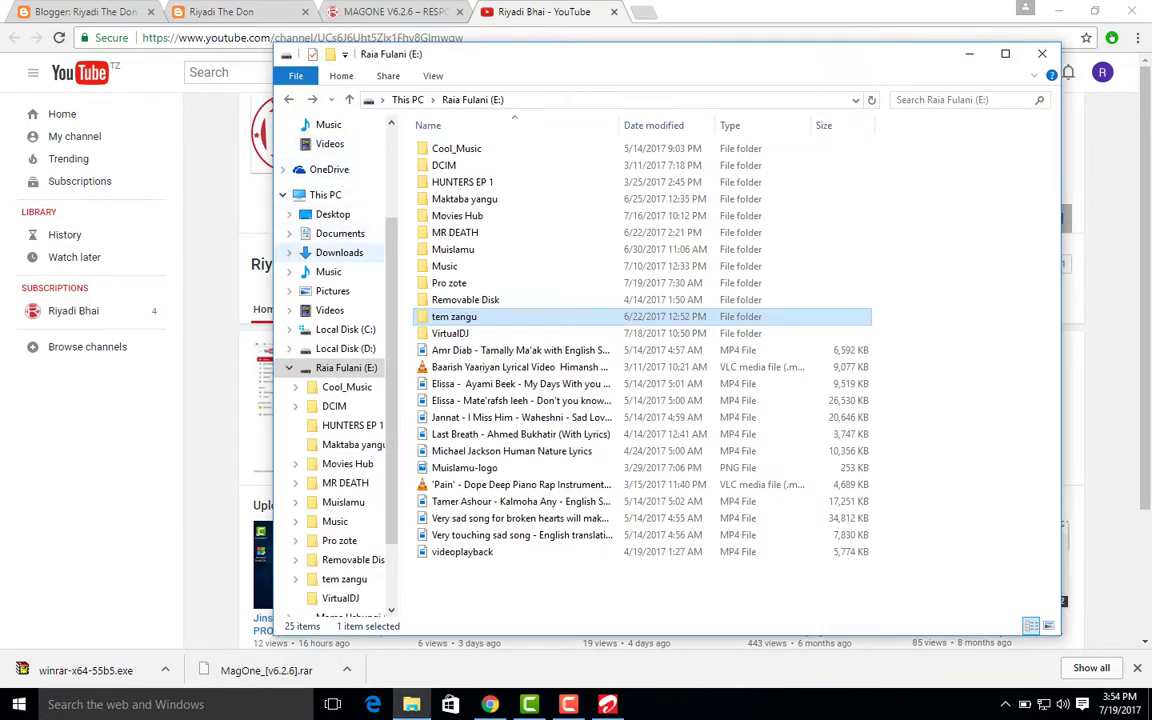
{"action": "left_click", "coordinate": [339, 252]}
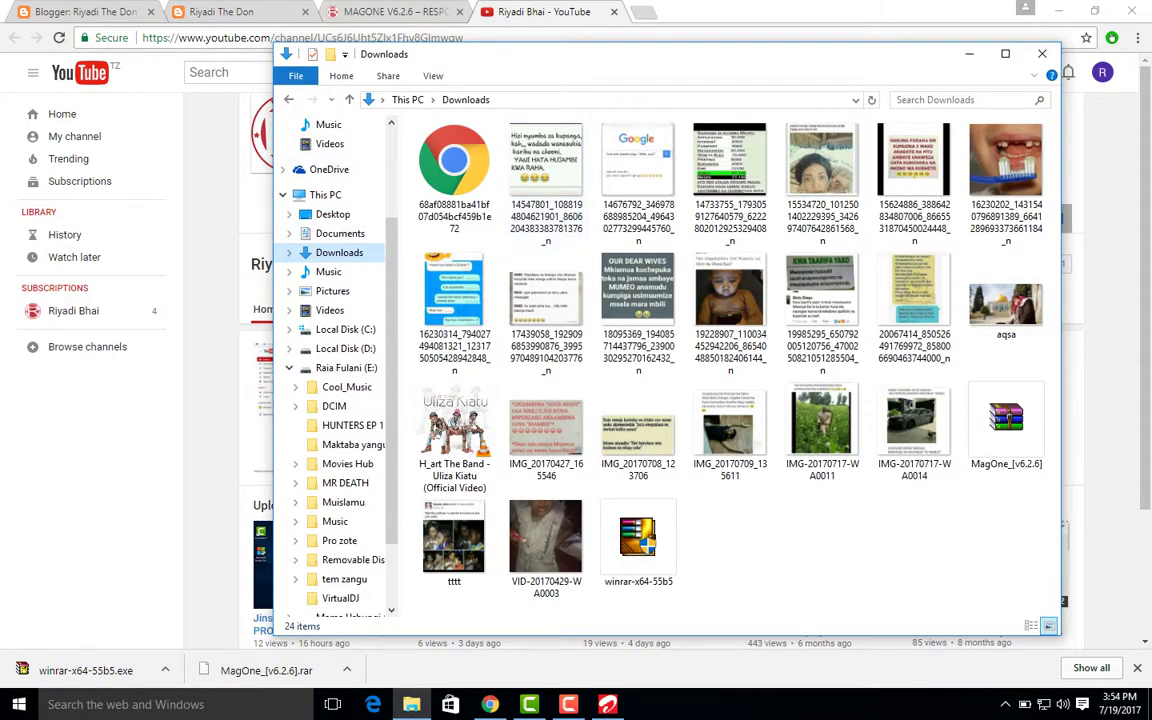
{"action": "right_click", "coordinate": [1005, 425]}
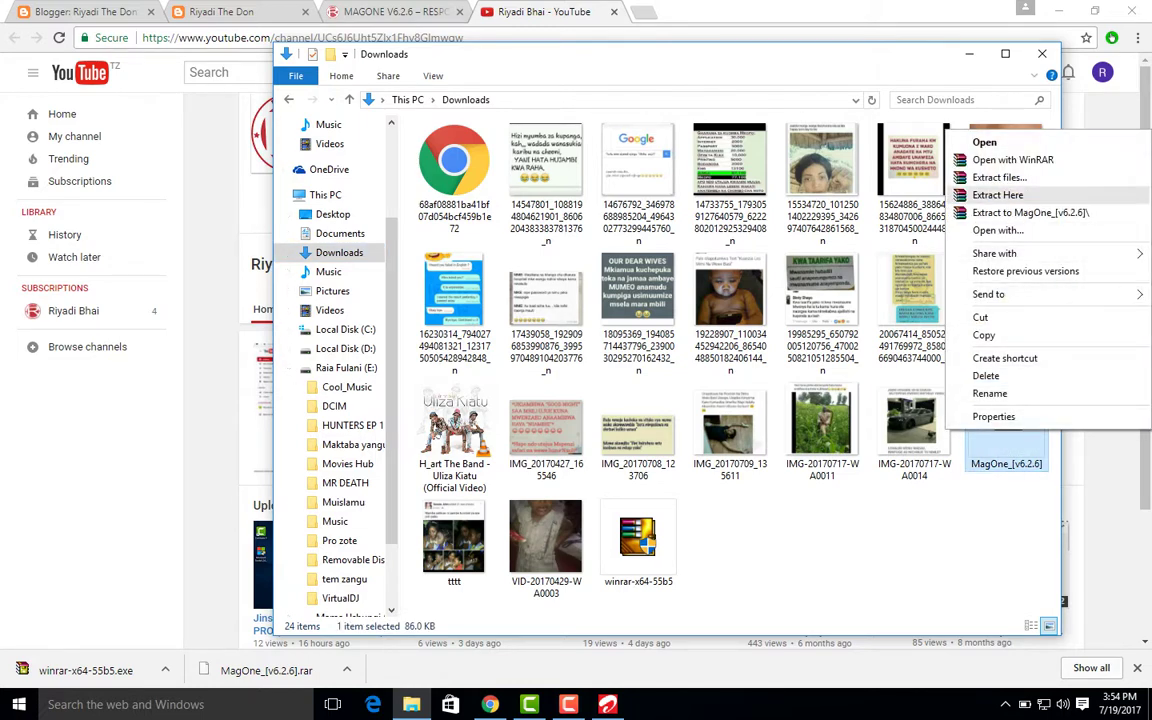
{"action": "left_click", "coordinate": [997, 195]}
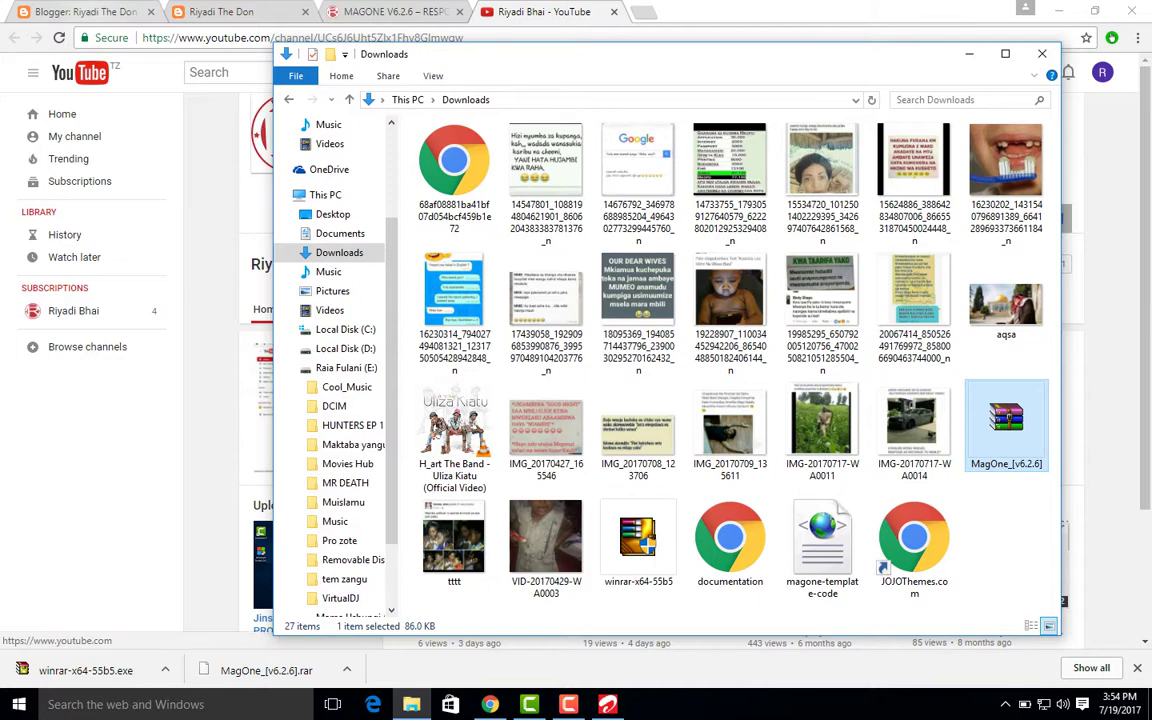
Step: Switch back to Chrome, open the blog's Theme settings in Blogger and look over the live blog's existing design
{"action": "left_click", "coordinate": [85, 11]}
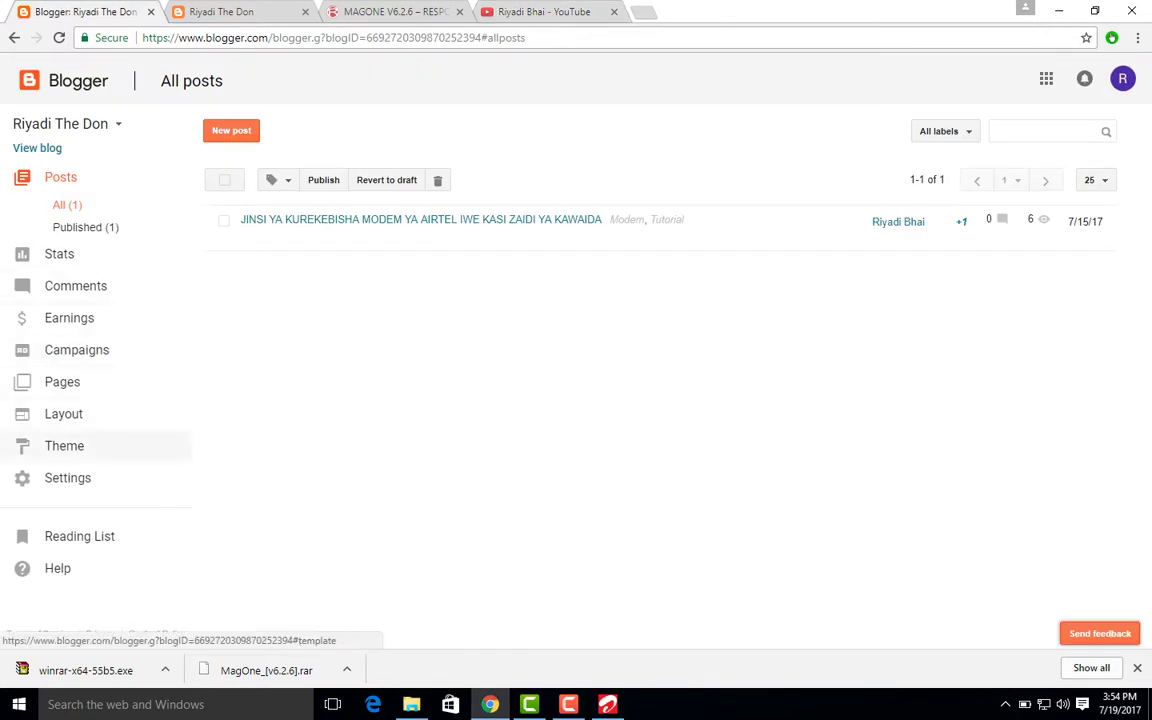
{"action": "left_click", "coordinate": [64, 445]}
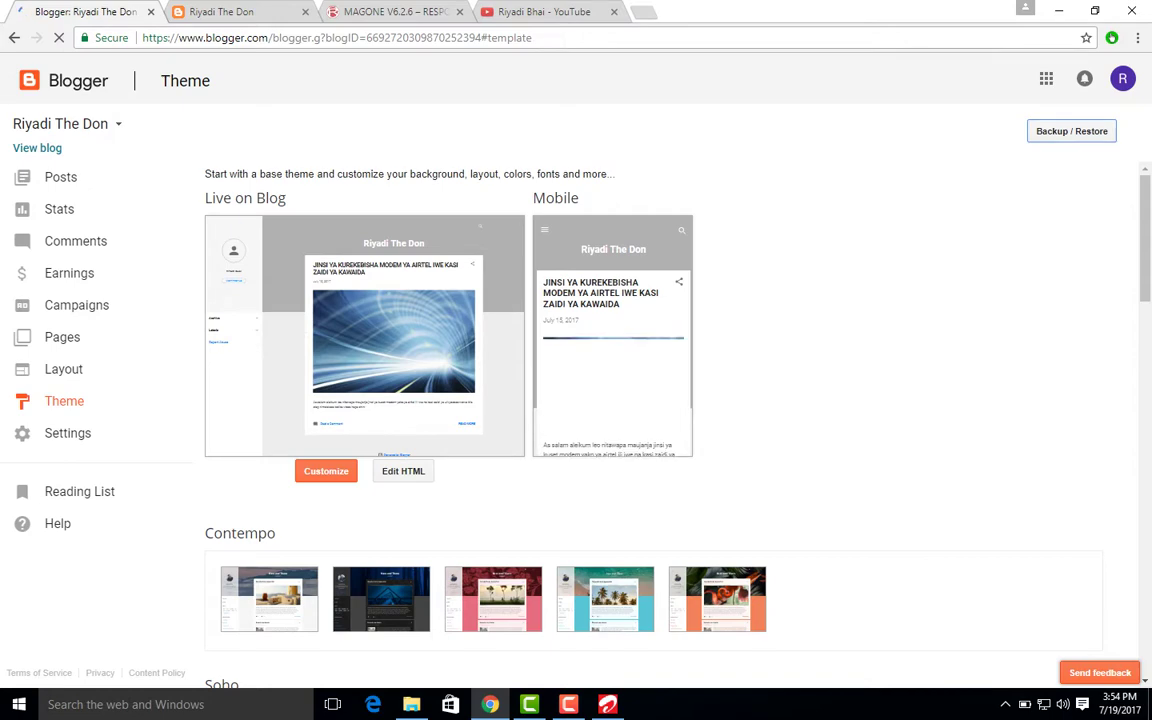
{"action": "left_click", "coordinate": [222, 11]}
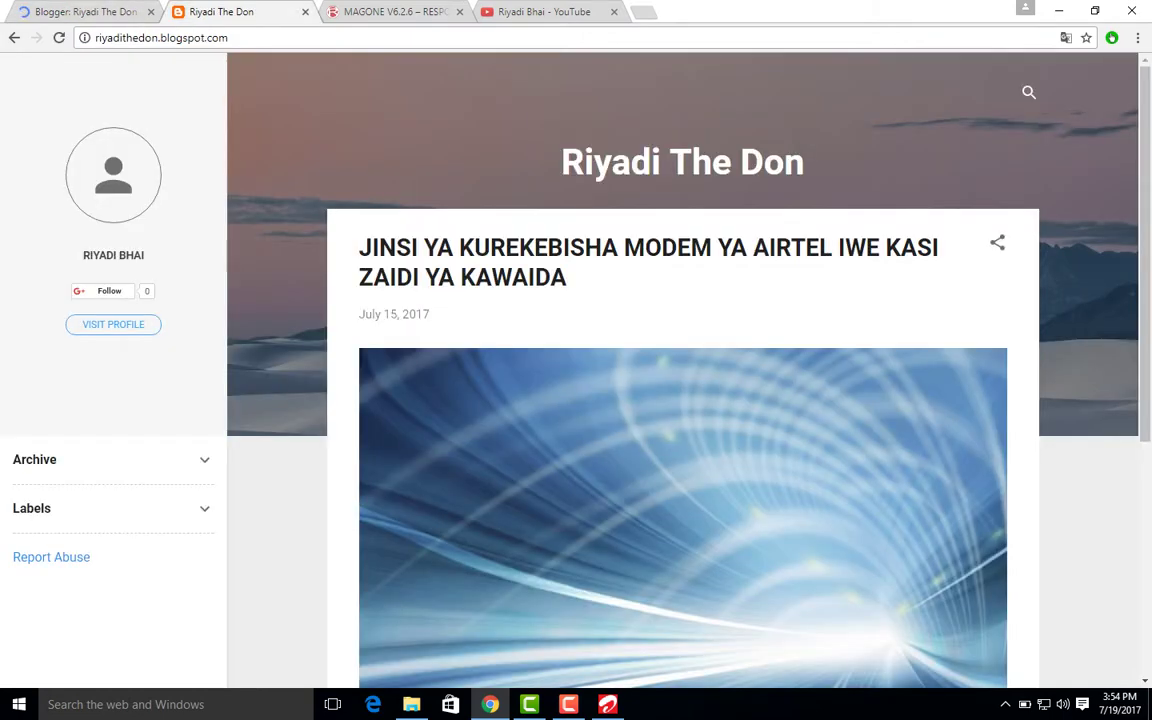
{"action": "scroll", "coordinate": [682, 370], "scroll_direction": "down", "scroll_amount": 4}
{"action": "scroll", "coordinate": [576, 360], "scroll_direction": "up", "scroll_amount": 5}
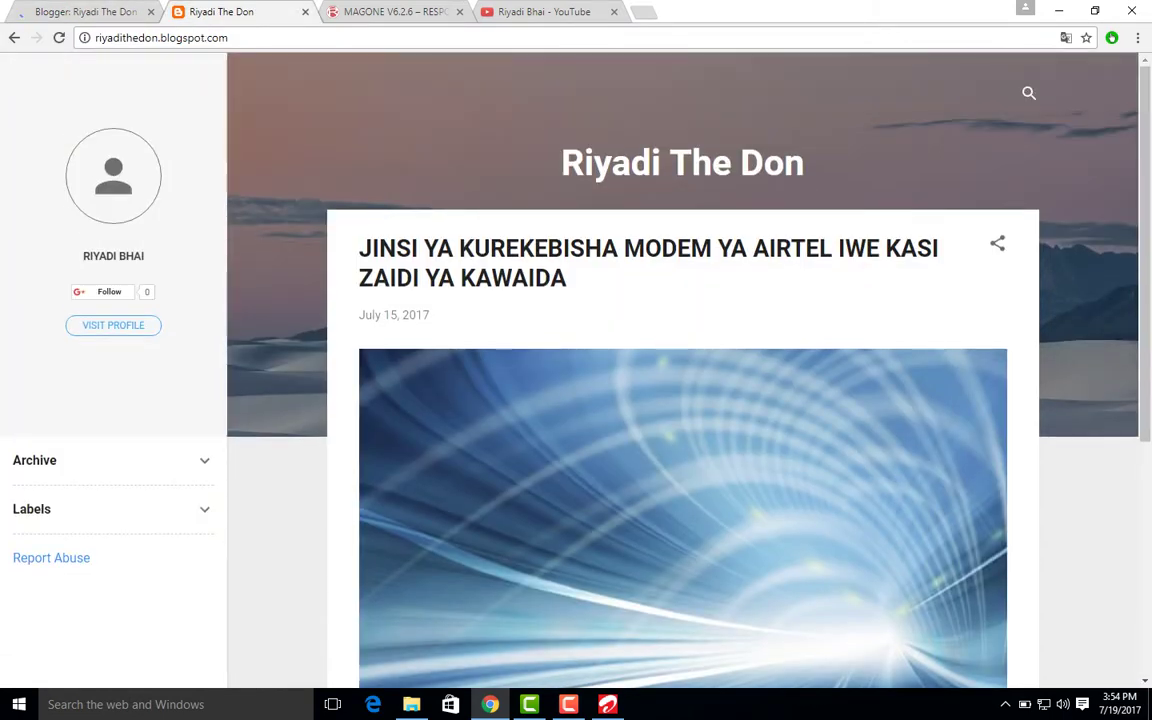
{"action": "scroll", "coordinate": [576, 360], "scroll_direction": "down", "scroll_amount": 5}
{"action": "scroll", "coordinate": [576, 360], "scroll_direction": "up", "scroll_amount": 5}
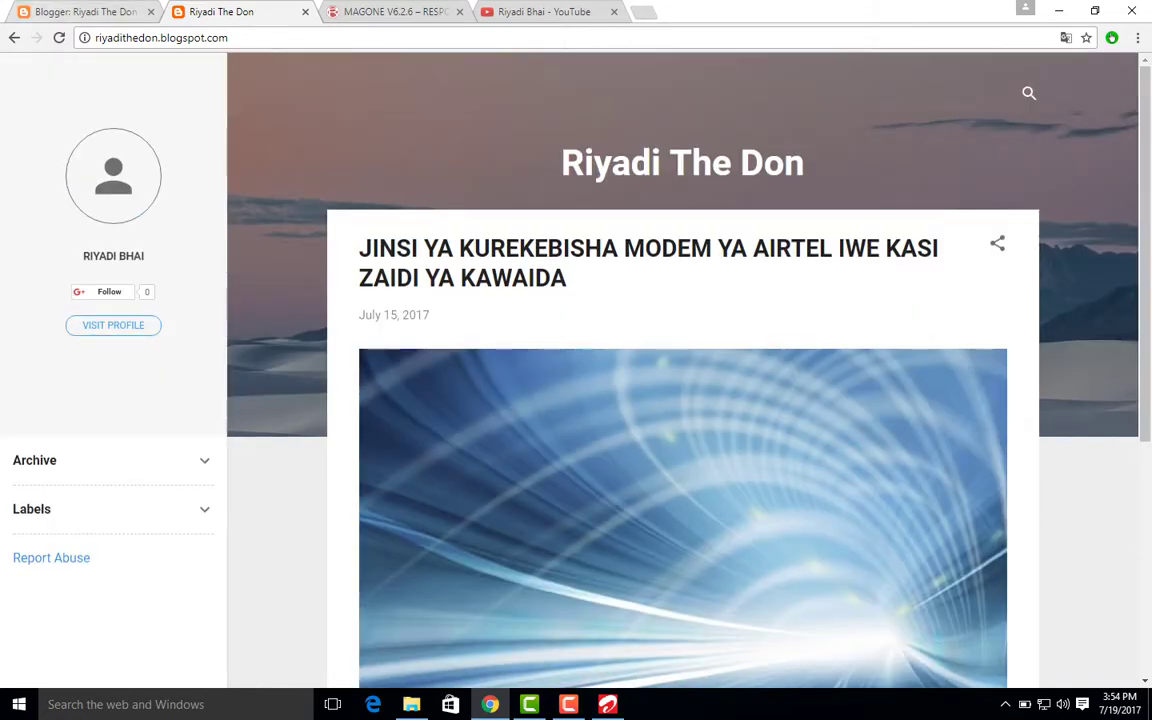
Step: Upload magone-template-code.xml from the Downloads folder as the blog's theme through Backup / Restore
{"action": "left_click", "coordinate": [85, 12]}
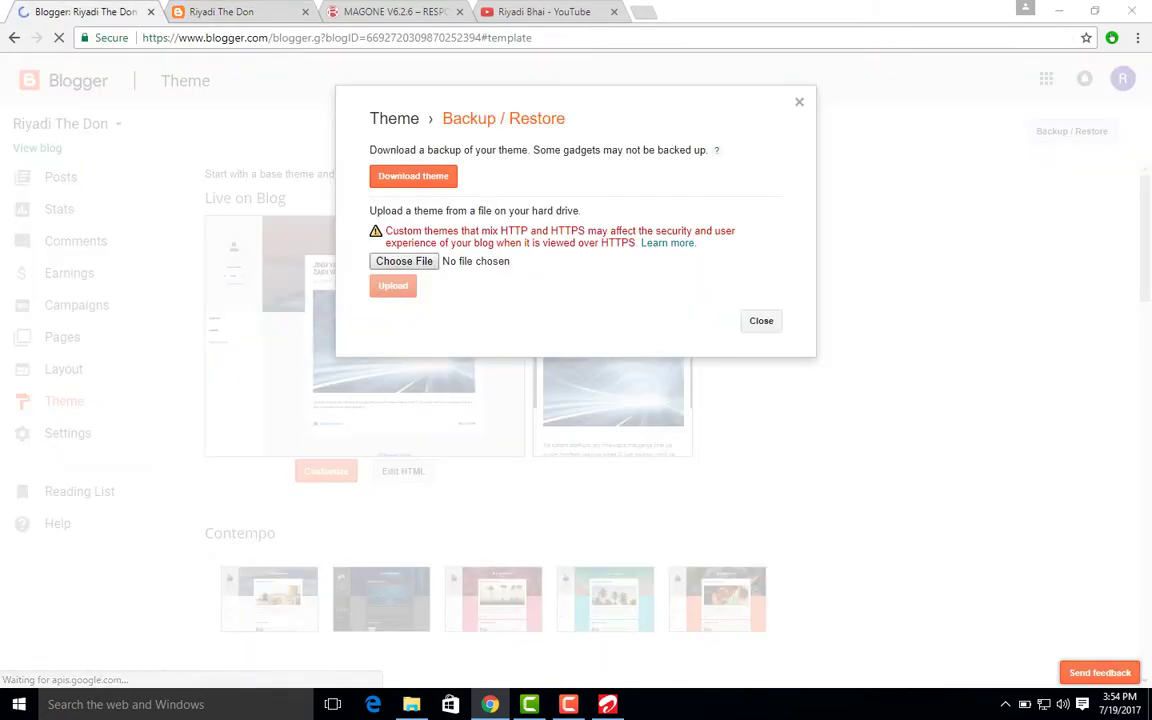
{"action": "left_click", "coordinate": [404, 261]}
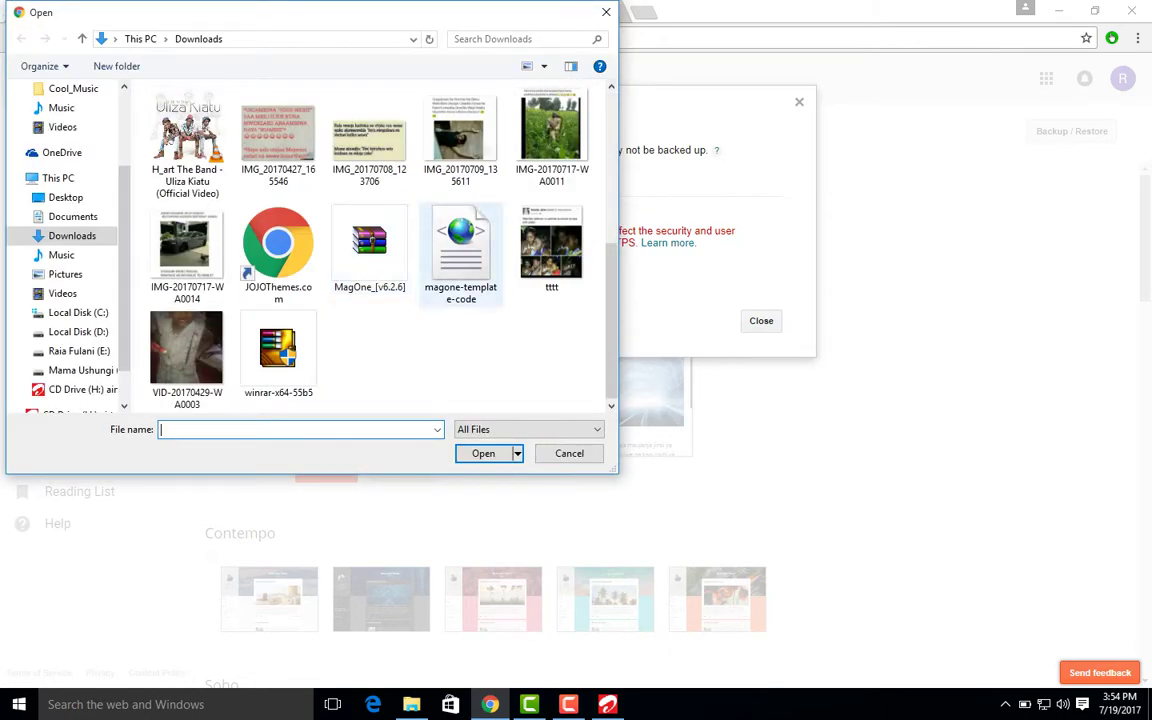
{"action": "left_click", "coordinate": [460, 254]}
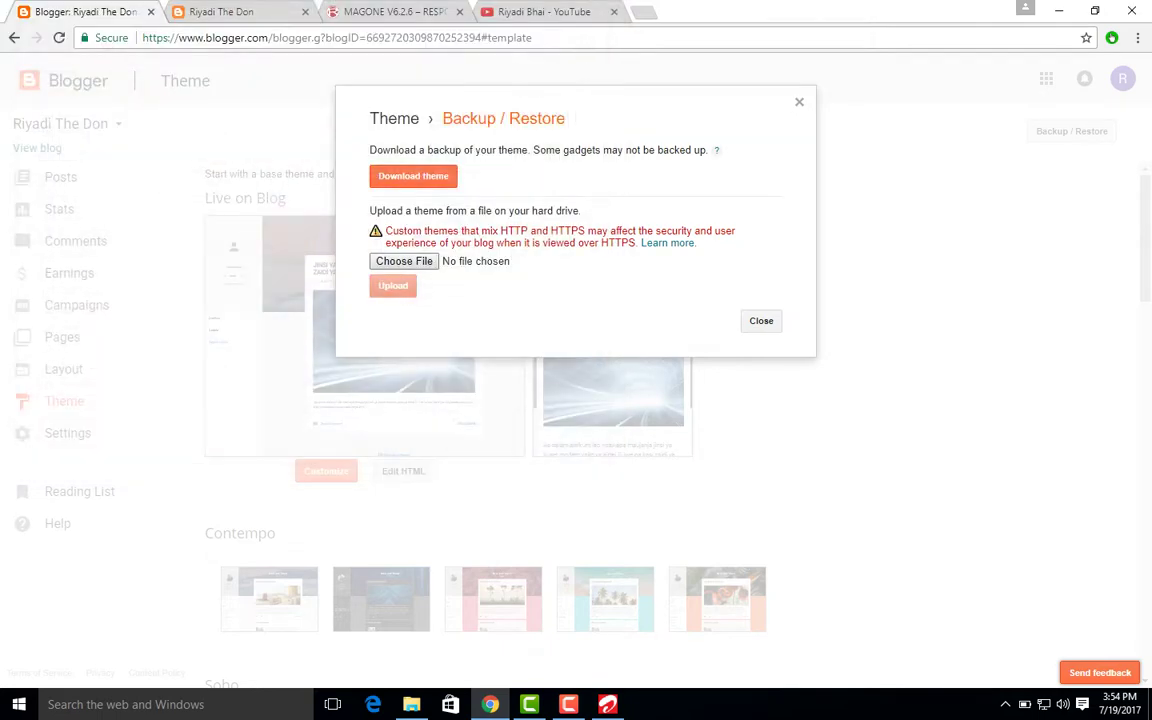
{"action": "left_click", "coordinate": [393, 285]}
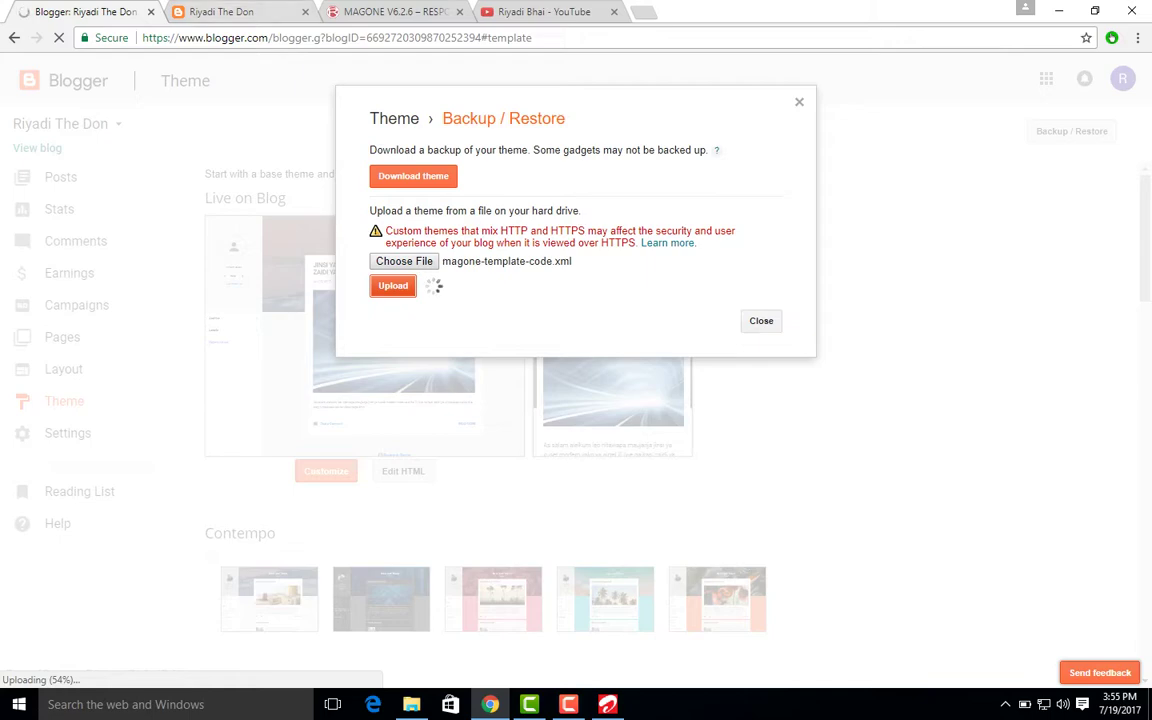
Step: View the live blog and the YouTube channel while the theme uploads, returning to the Blogger Theme page
{"action": "left_click", "coordinate": [221, 11]}
{"action": "scroll", "coordinate": [682, 370], "scroll_direction": "down", "scroll_amount": 3}
{"action": "scroll", "coordinate": [683, 360], "scroll_direction": "up", "scroll_amount": 3}
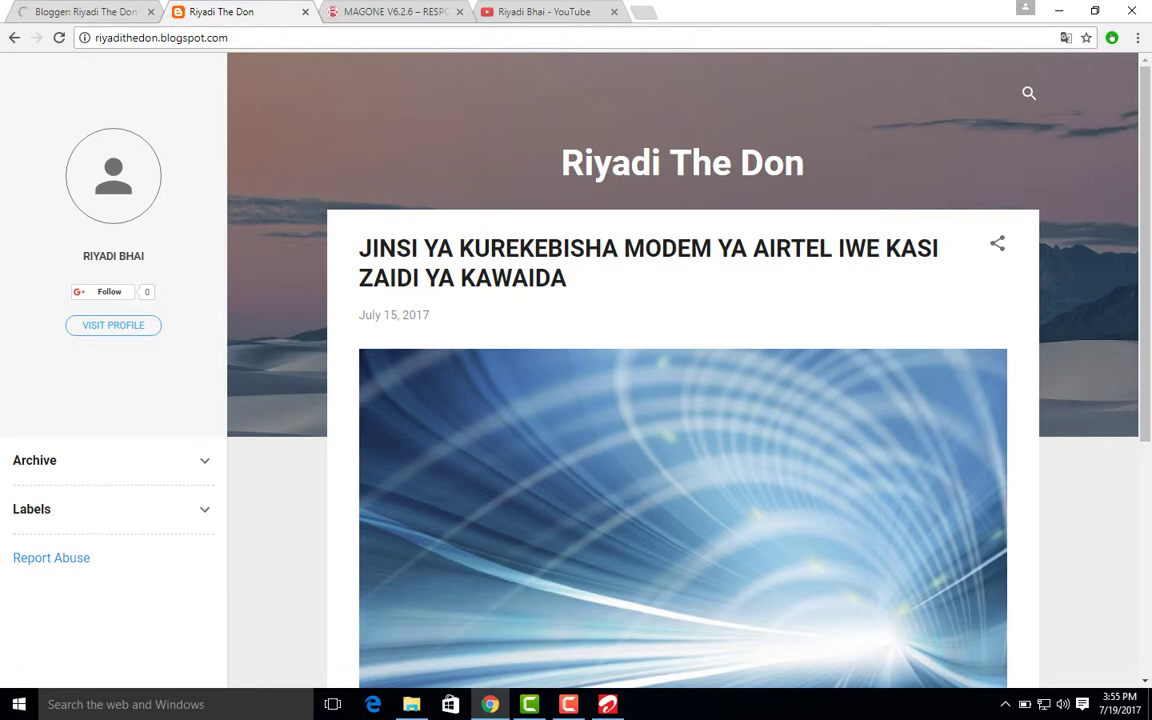
{"action": "left_click", "coordinate": [95, 12]}
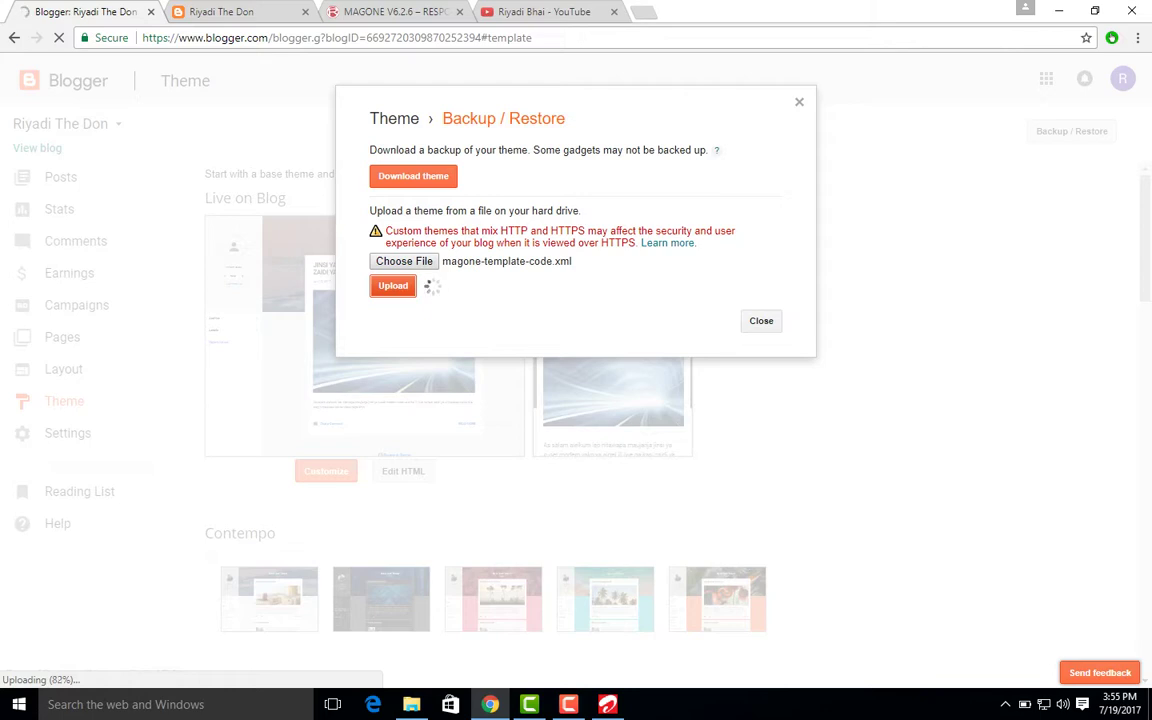
{"action": "left_click", "coordinate": [490, 11]}
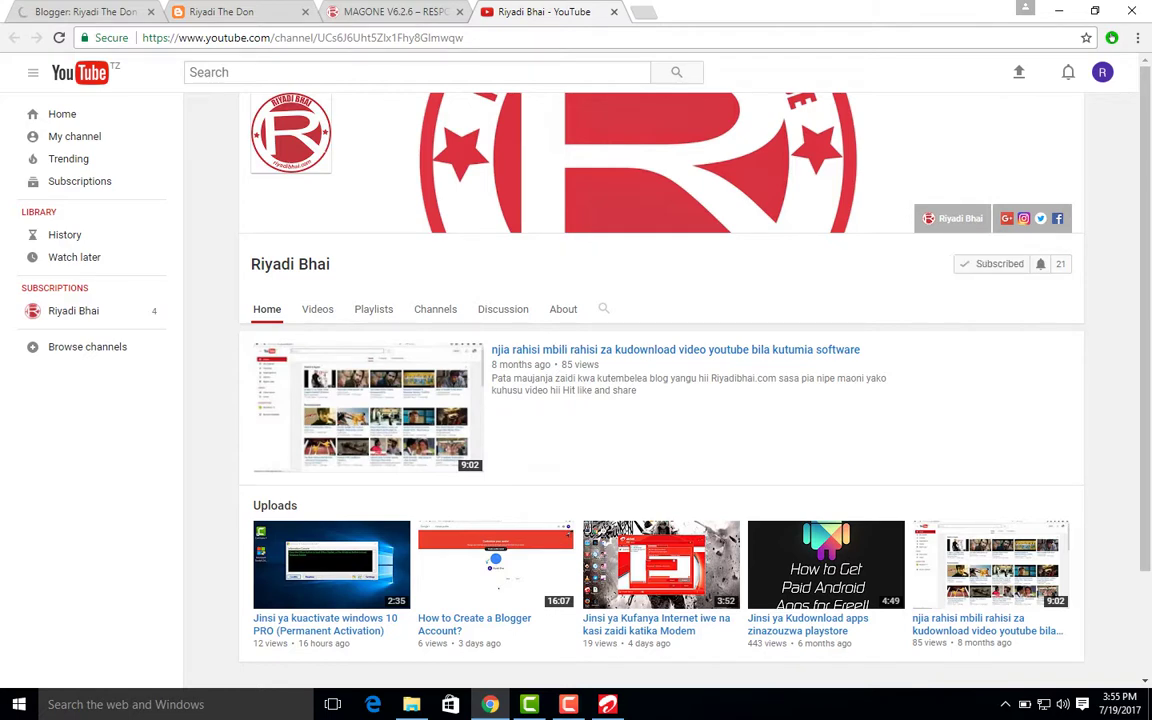
{"action": "key", "text": "ctrl+1"}
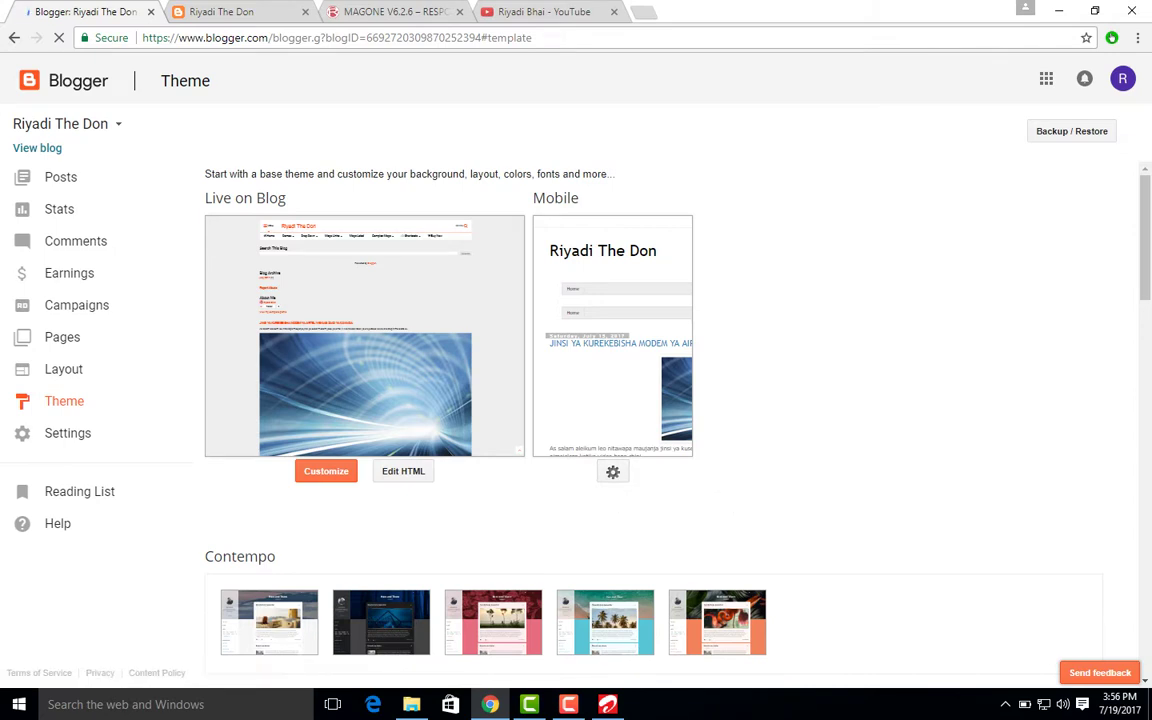
Step: Open the extracted documentation file from Downloads in File Explorer and follow its link to the online MagOne documentation
{"action": "left_click", "coordinate": [411, 704]}
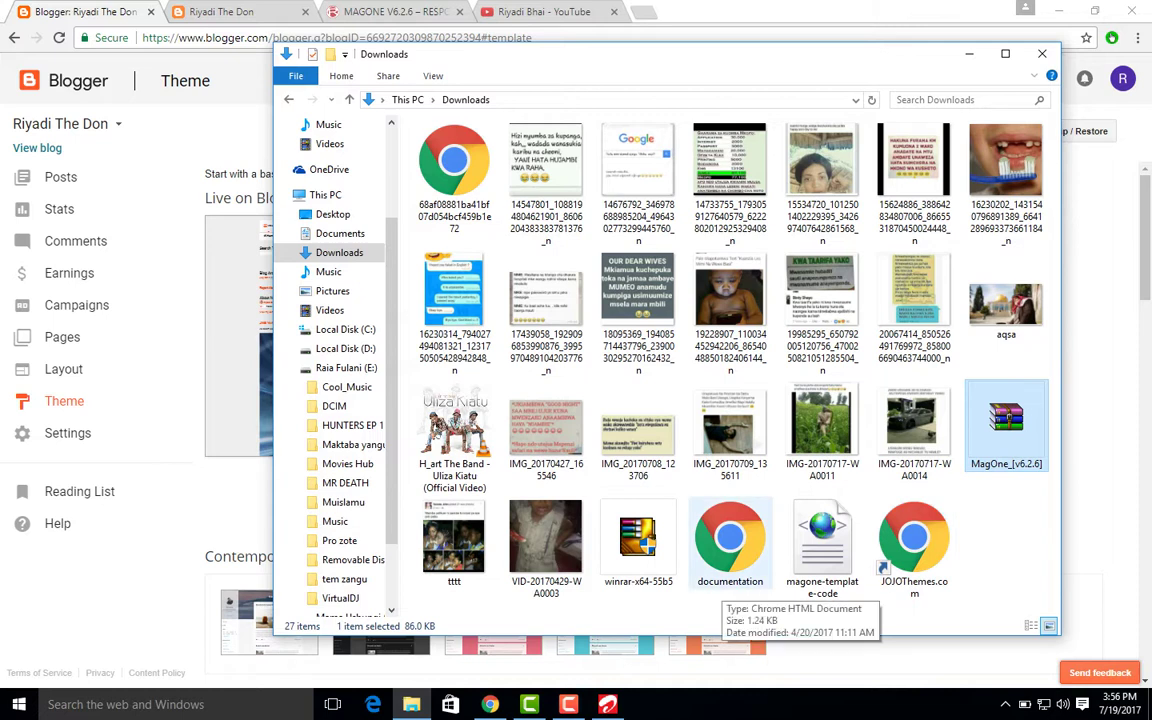
{"action": "left_click", "coordinate": [729, 545]}
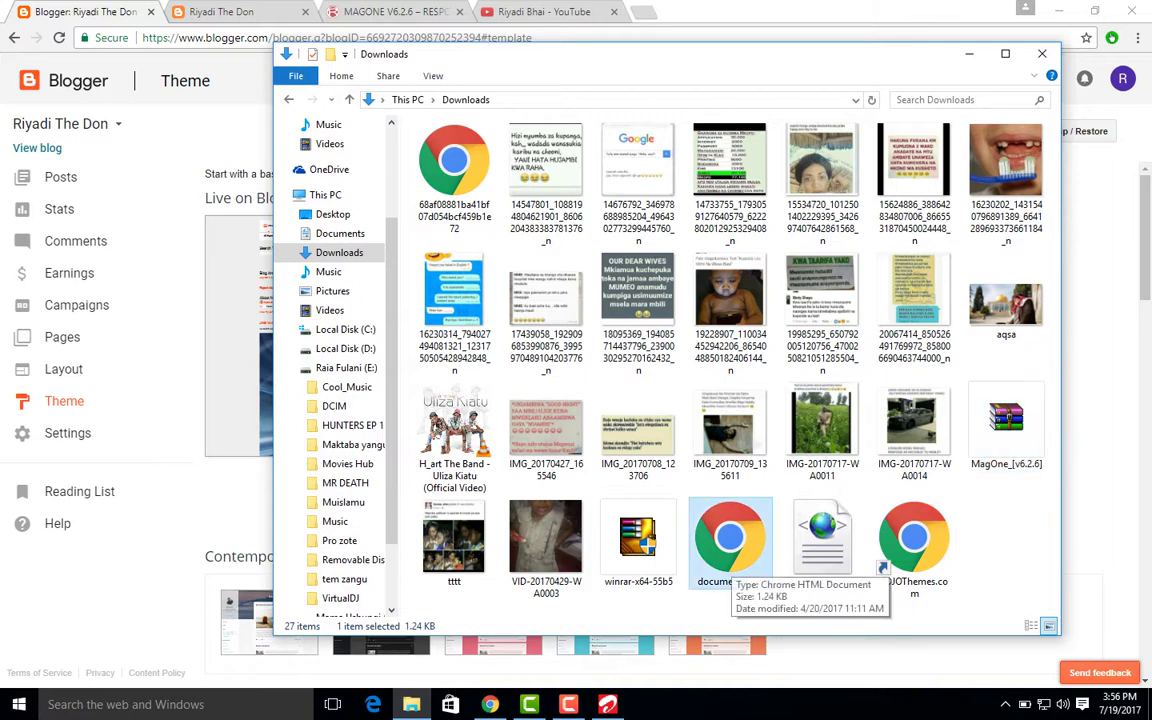
{"action": "double_click", "coordinate": [730, 545]}
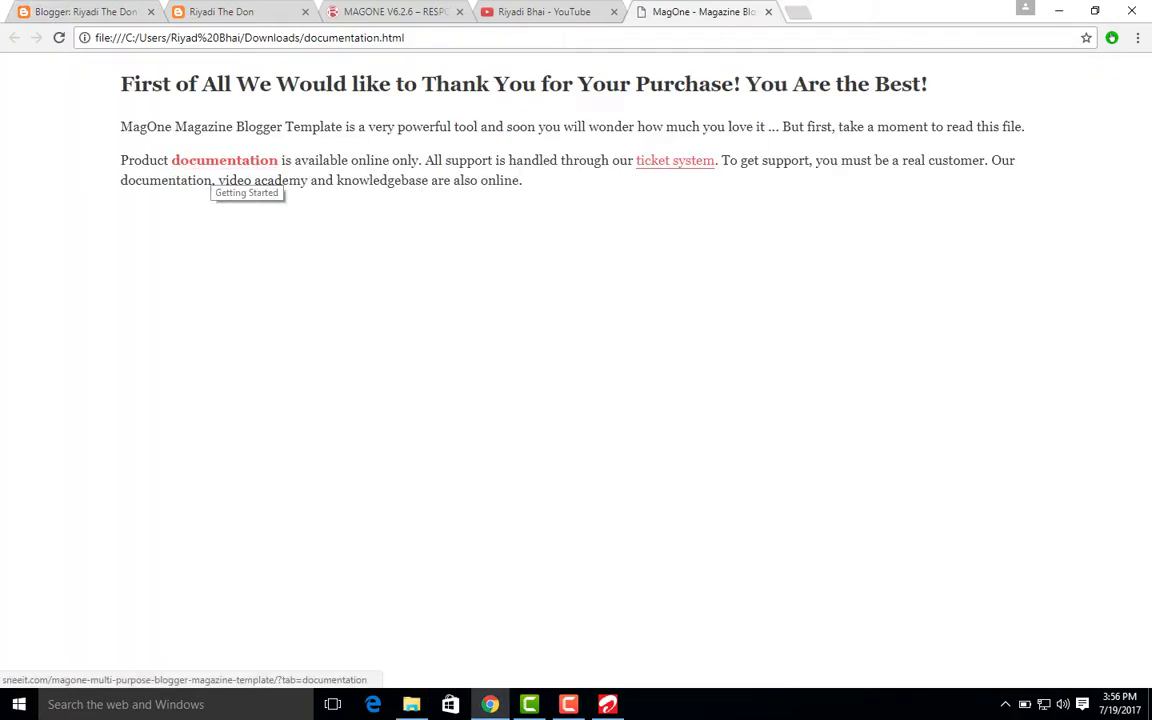
{"action": "left_click", "coordinate": [215, 164]}
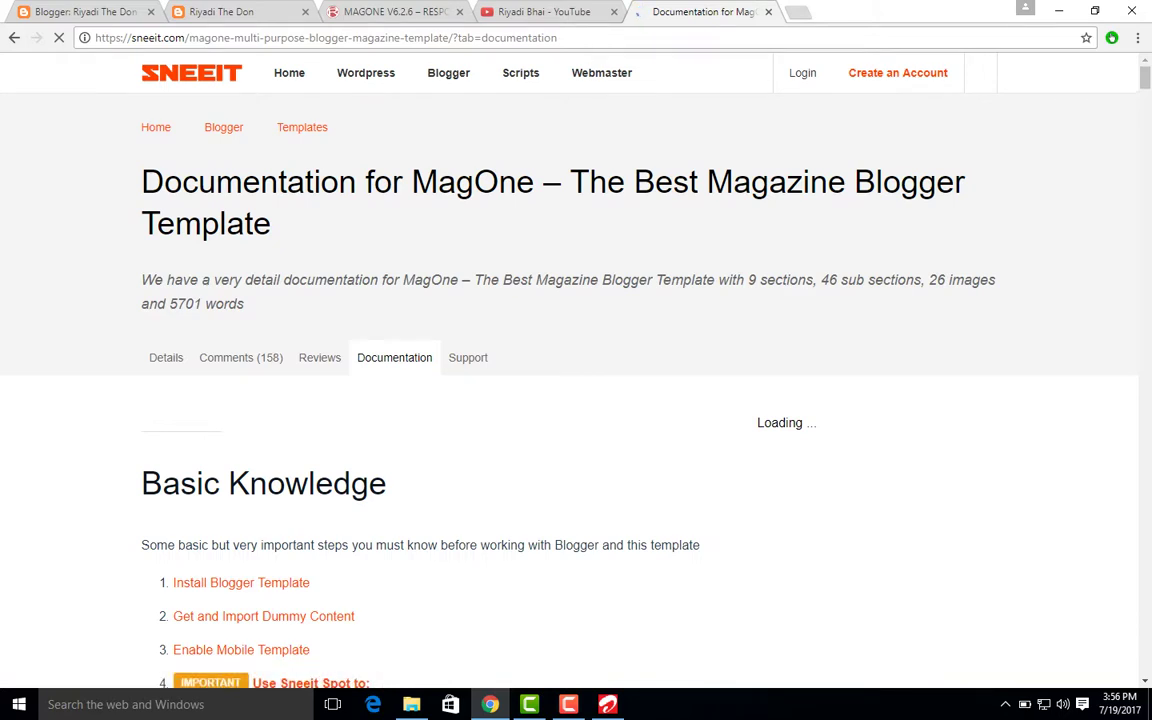
{"action": "scroll", "coordinate": [576, 400], "scroll_direction": "down", "scroll_amount": 4}
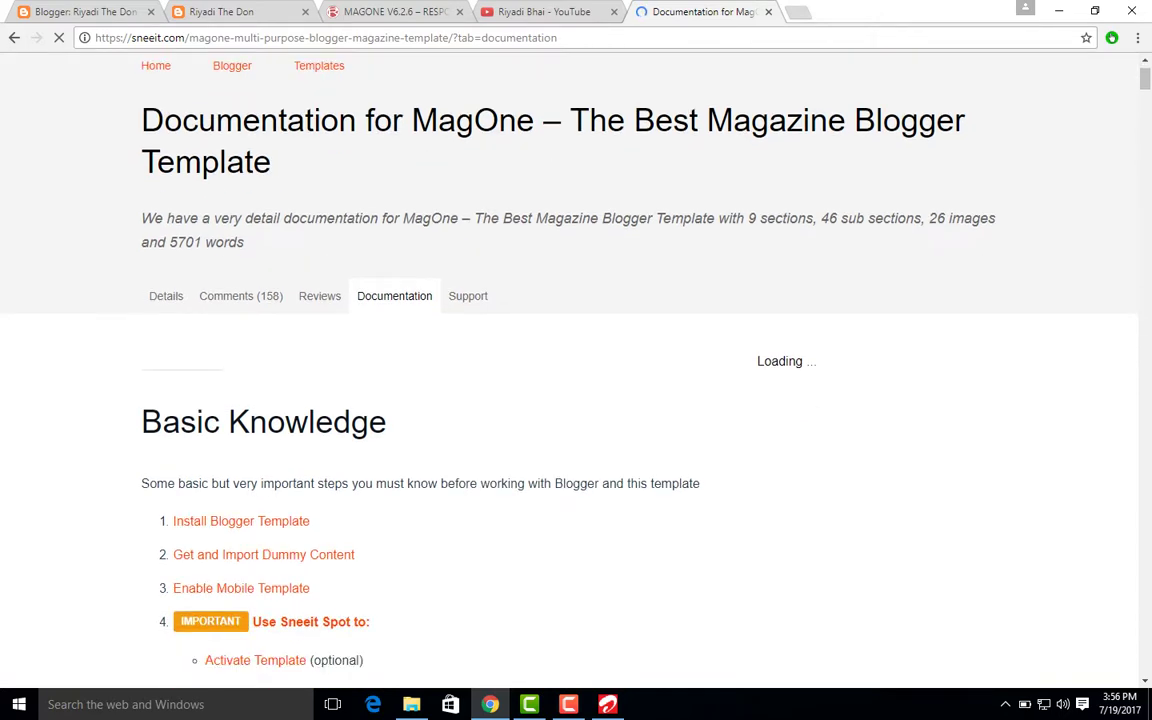
{"action": "scroll", "coordinate": [576, 400], "scroll_direction": "up", "scroll_amount": 4}
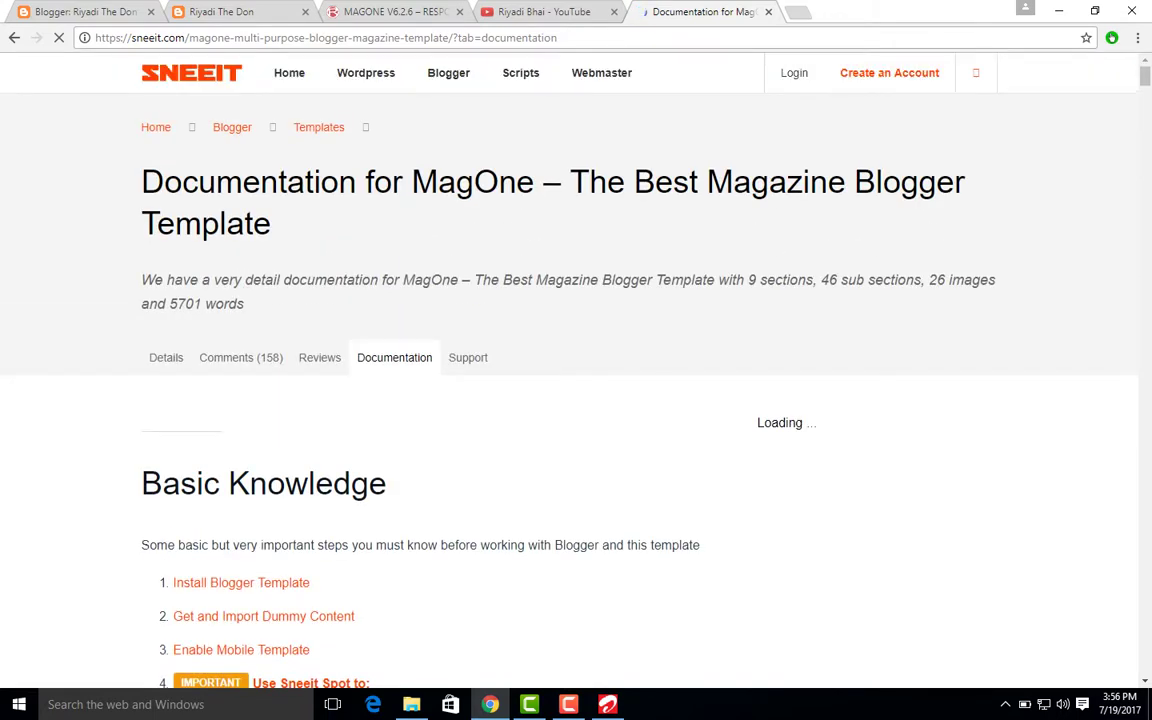
Step: Reload the live blog and examine the new template's menus, post sections, sidebar and footer
{"action": "left_click", "coordinate": [98, 11]}
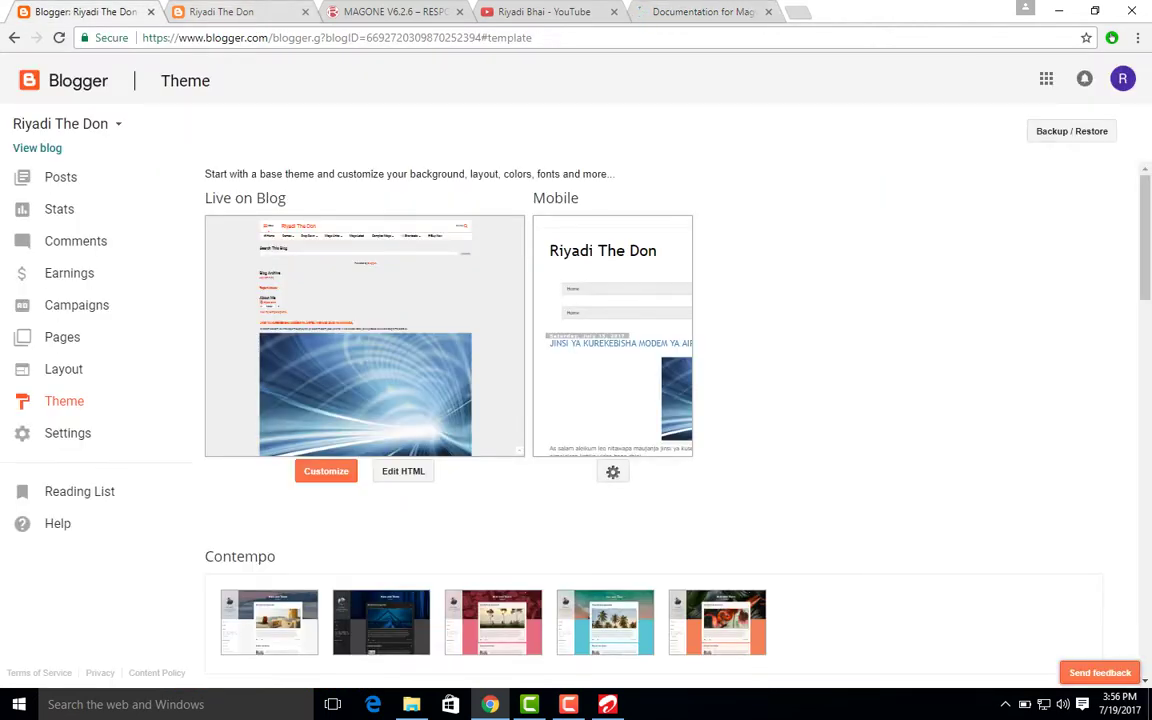
{"action": "key", "text": "ctrl+2"}
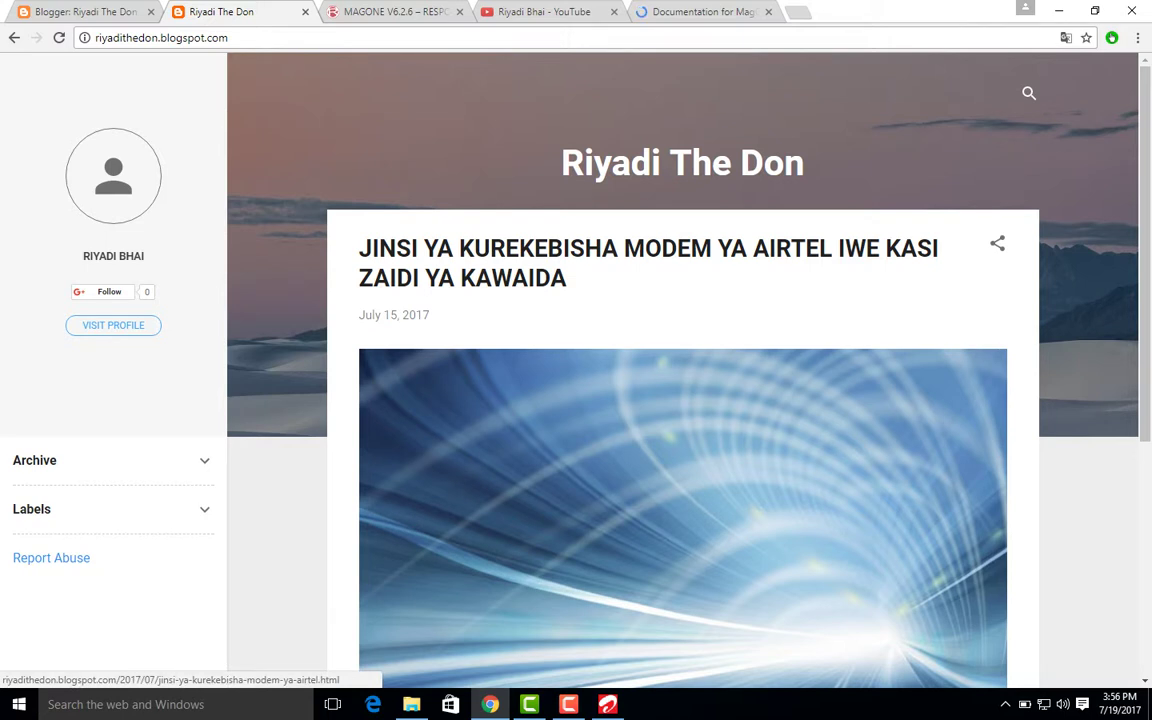
{"action": "key", "text": "F5"}
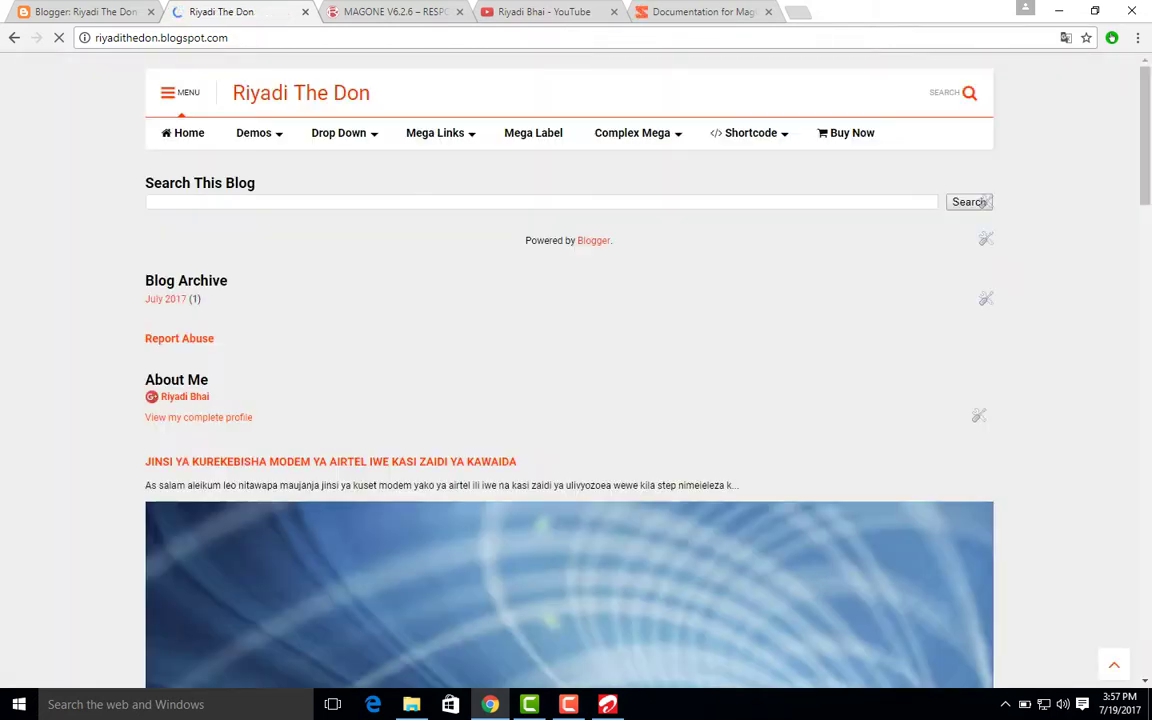
{"action": "mouse_move", "coordinate": [258, 133]}
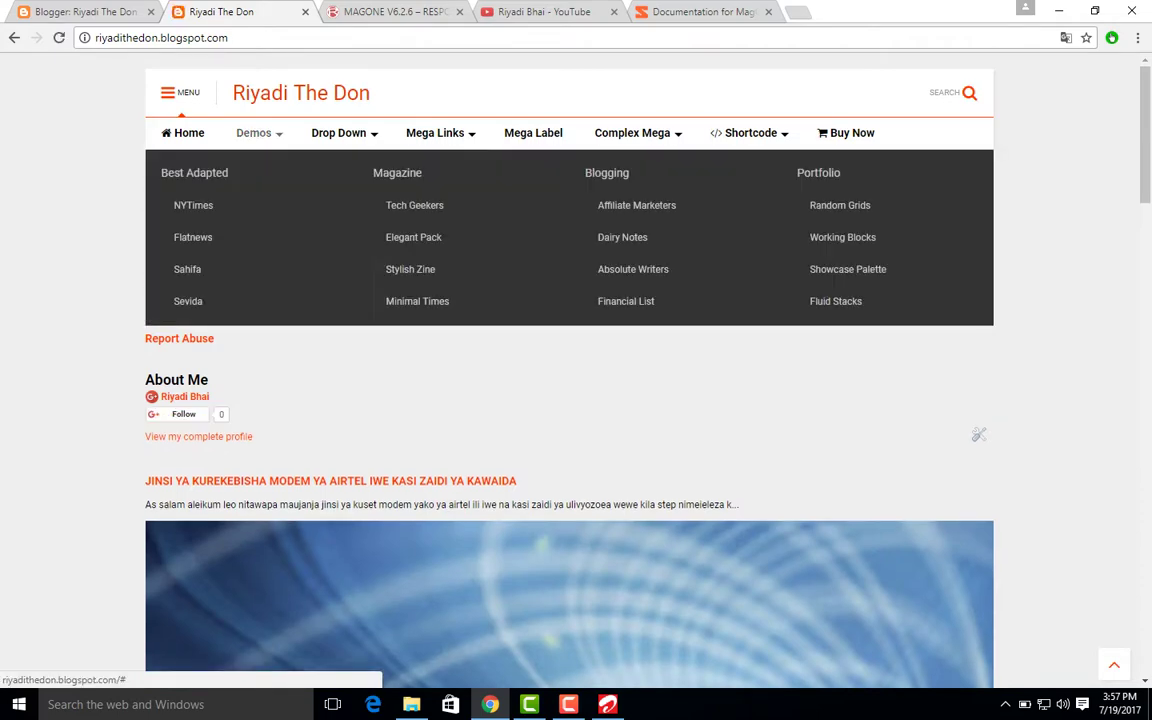
{"action": "scroll", "coordinate": [569, 370], "scroll_direction": "down", "scroll_amount": 7}
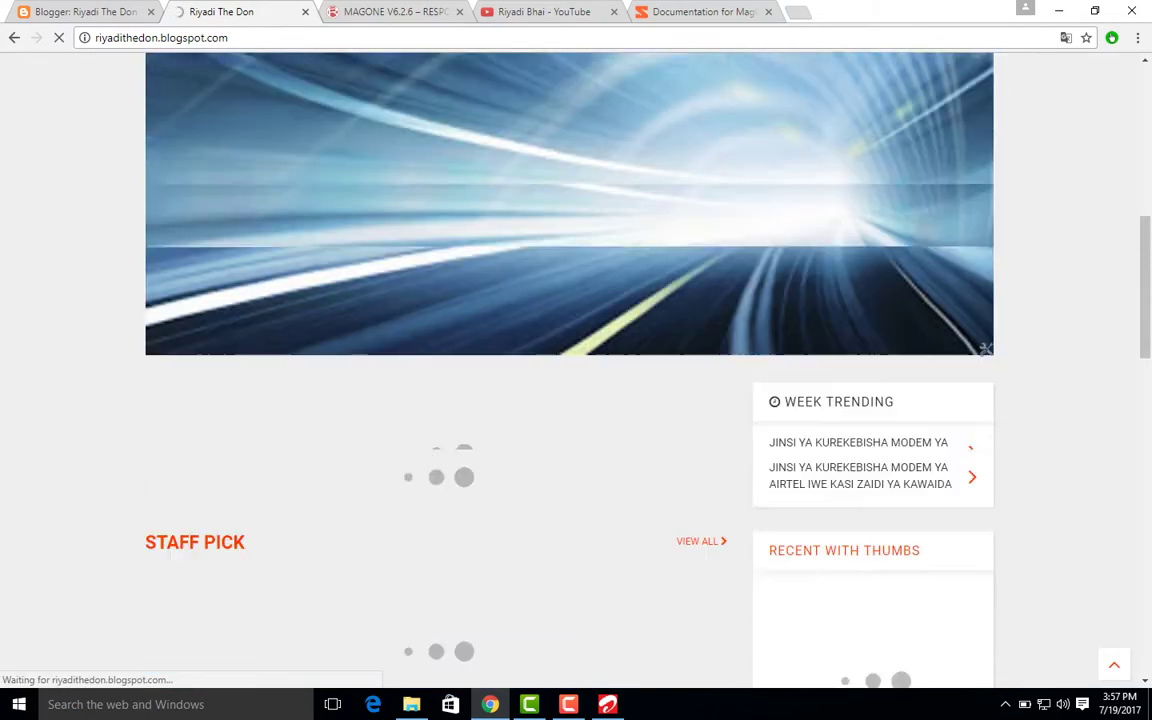
{"action": "scroll", "coordinate": [706, 555], "scroll_direction": "down", "scroll_amount": 5}
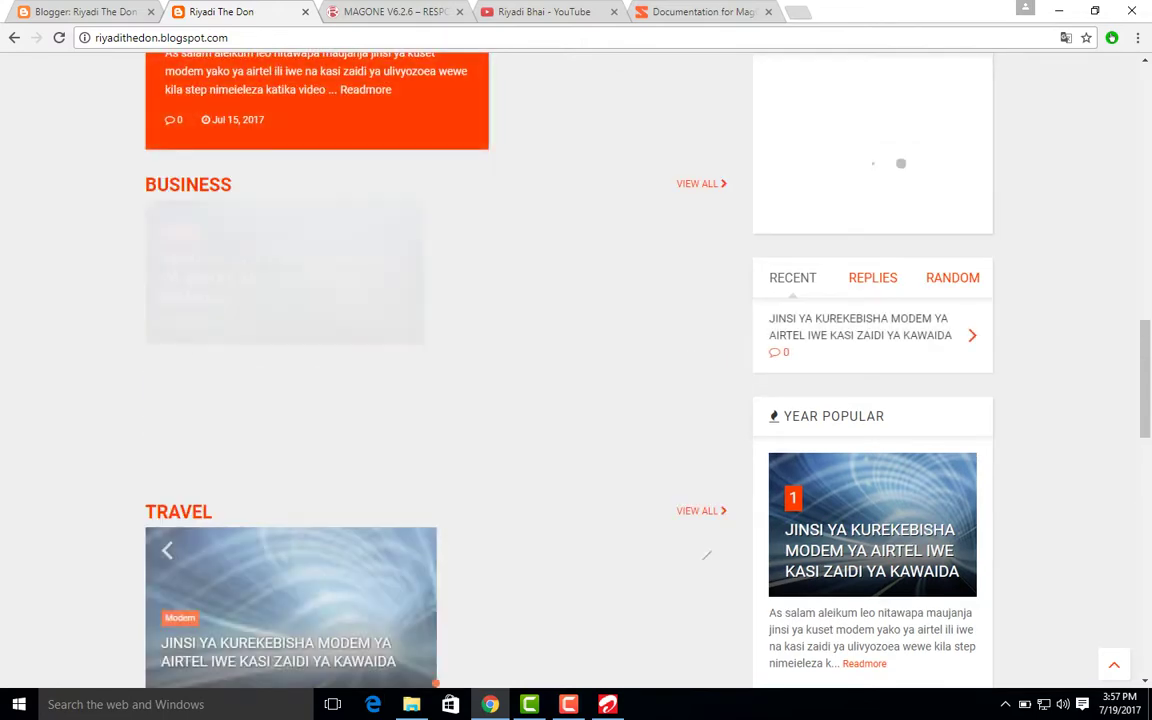
{"action": "scroll", "coordinate": [440, 370], "scroll_direction": "down", "scroll_amount": 1}
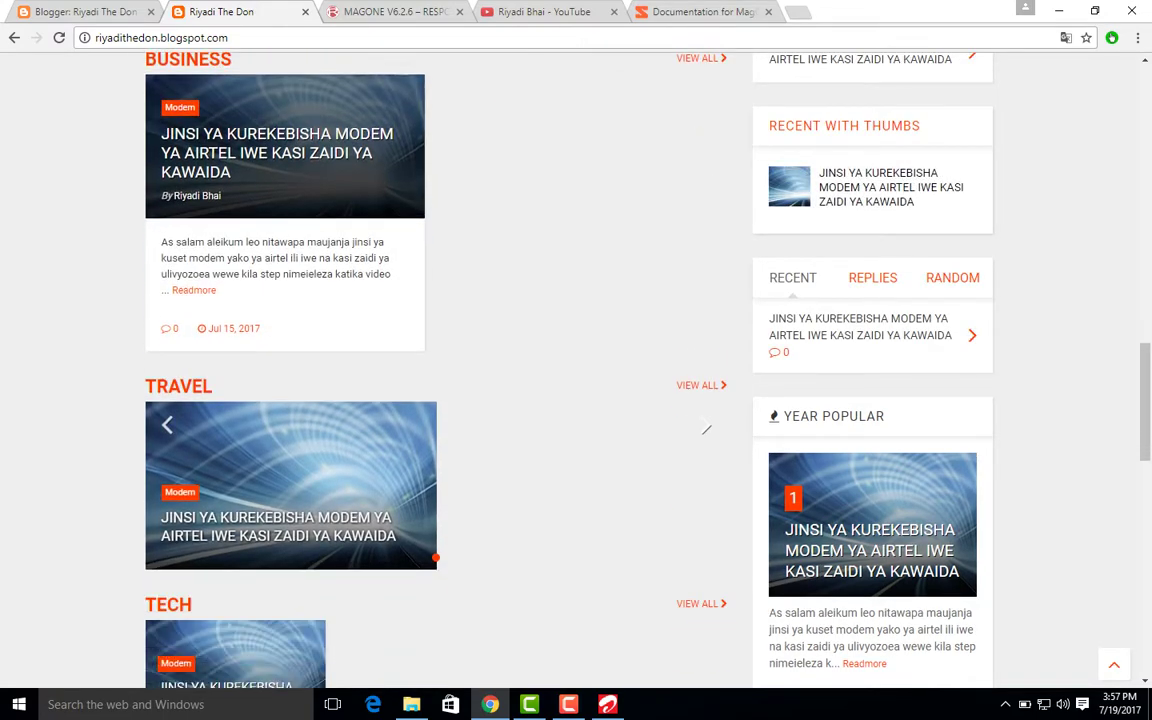
{"action": "scroll", "coordinate": [706, 430], "scroll_direction": "down", "scroll_amount": 10}
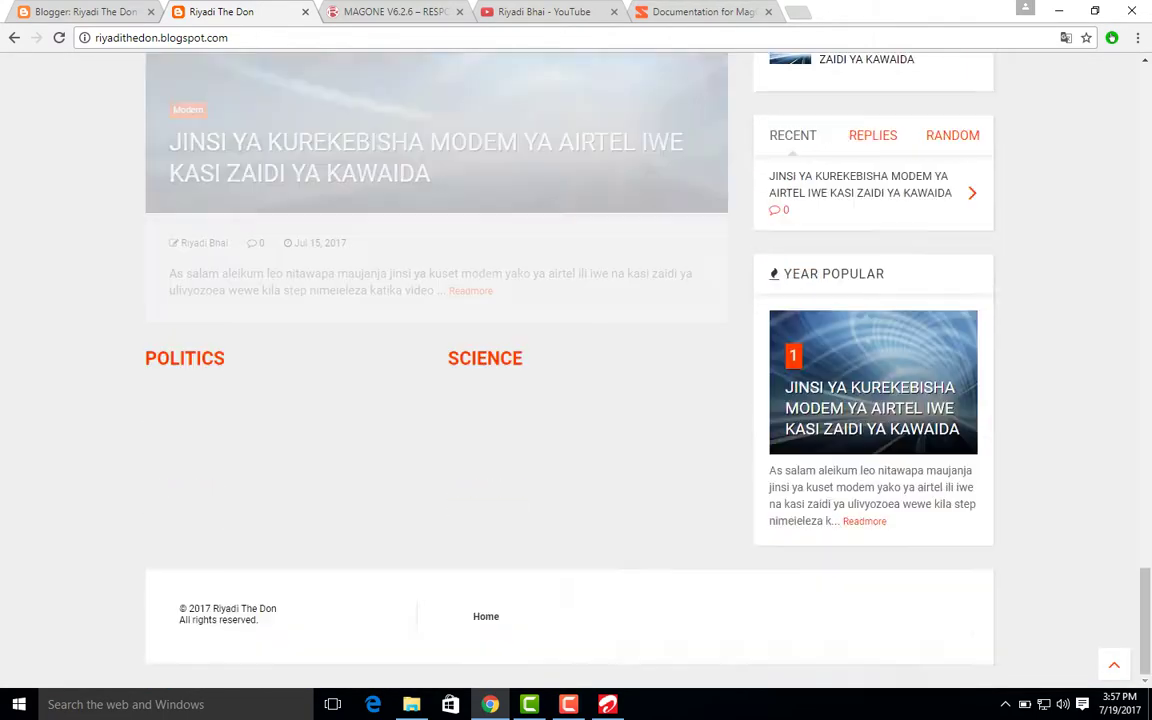
{"action": "scroll", "coordinate": [576, 380], "scroll_direction": "up", "scroll_amount": 3}
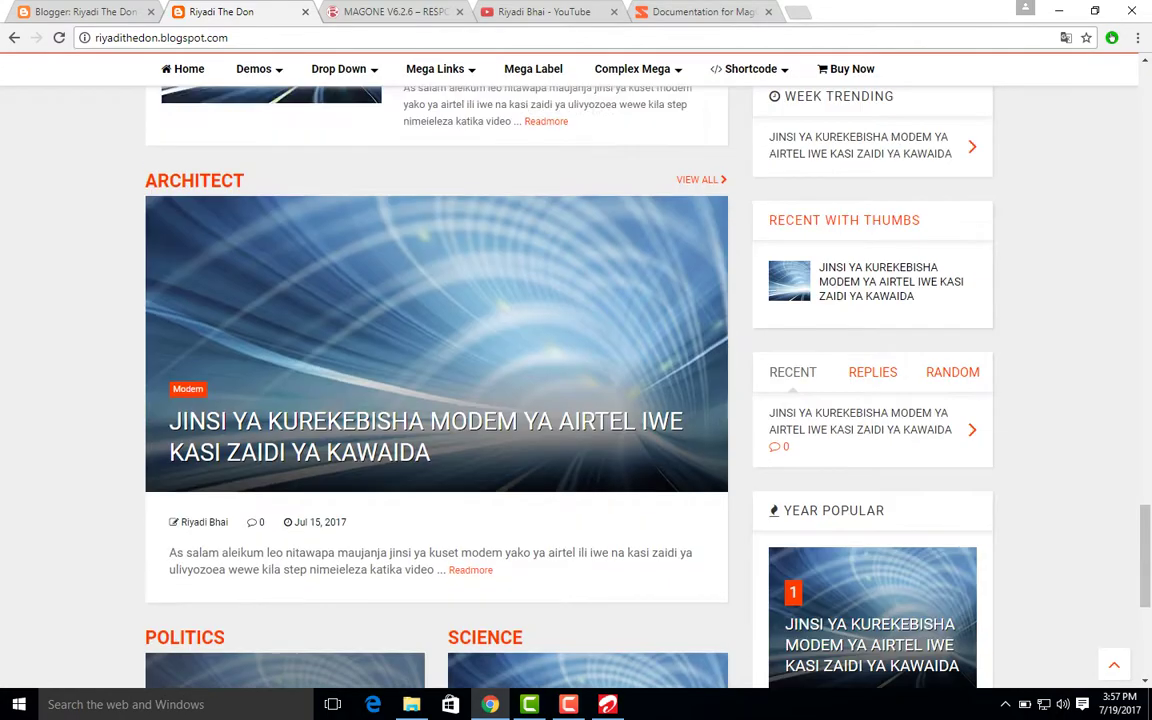
{"action": "scroll", "coordinate": [576, 380], "scroll_direction": "up", "scroll_amount": 15}
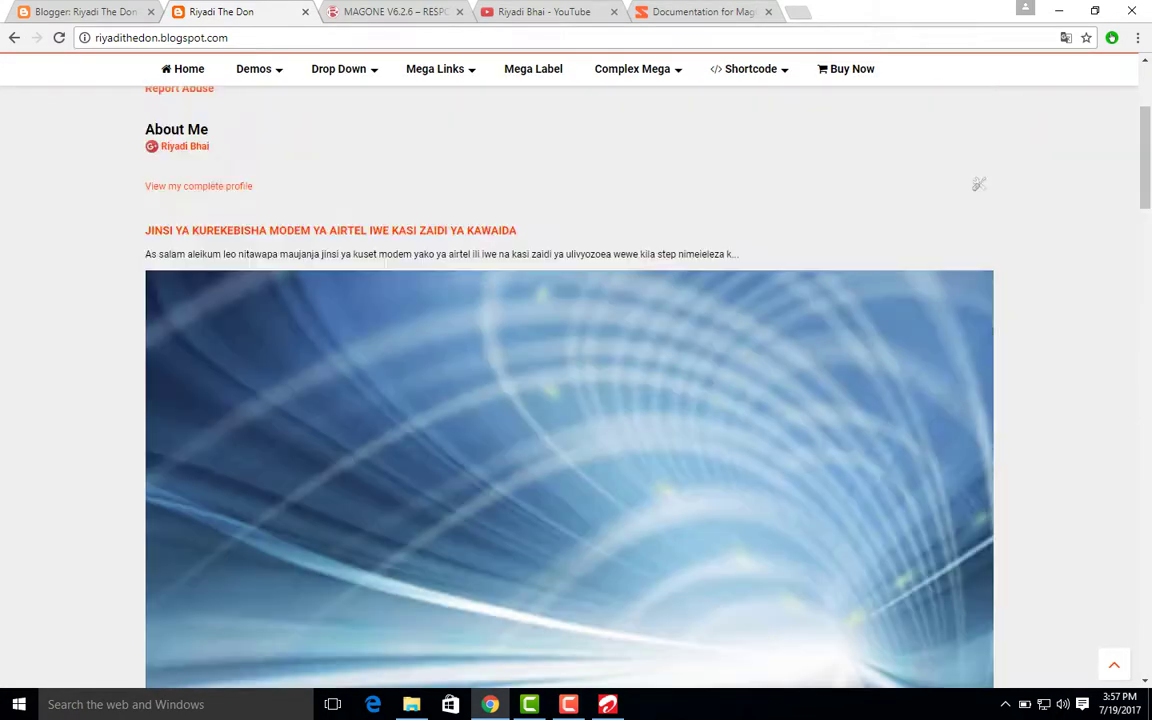
{"action": "scroll", "coordinate": [980, 184], "scroll_direction": "up", "scroll_amount": 3}
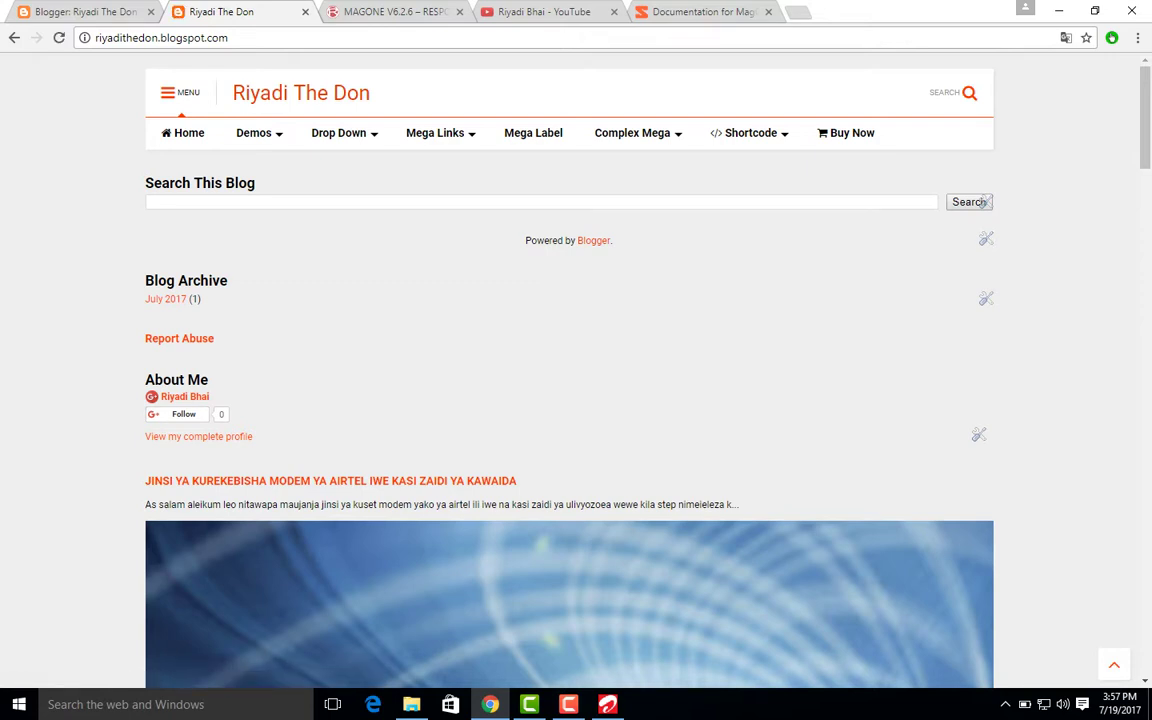
Step: Open magone-template-code from the Downloads folder in Notepad
{"action": "mouse_move", "coordinate": [411, 700]}
{"action": "left_click", "coordinate": [372, 632]}
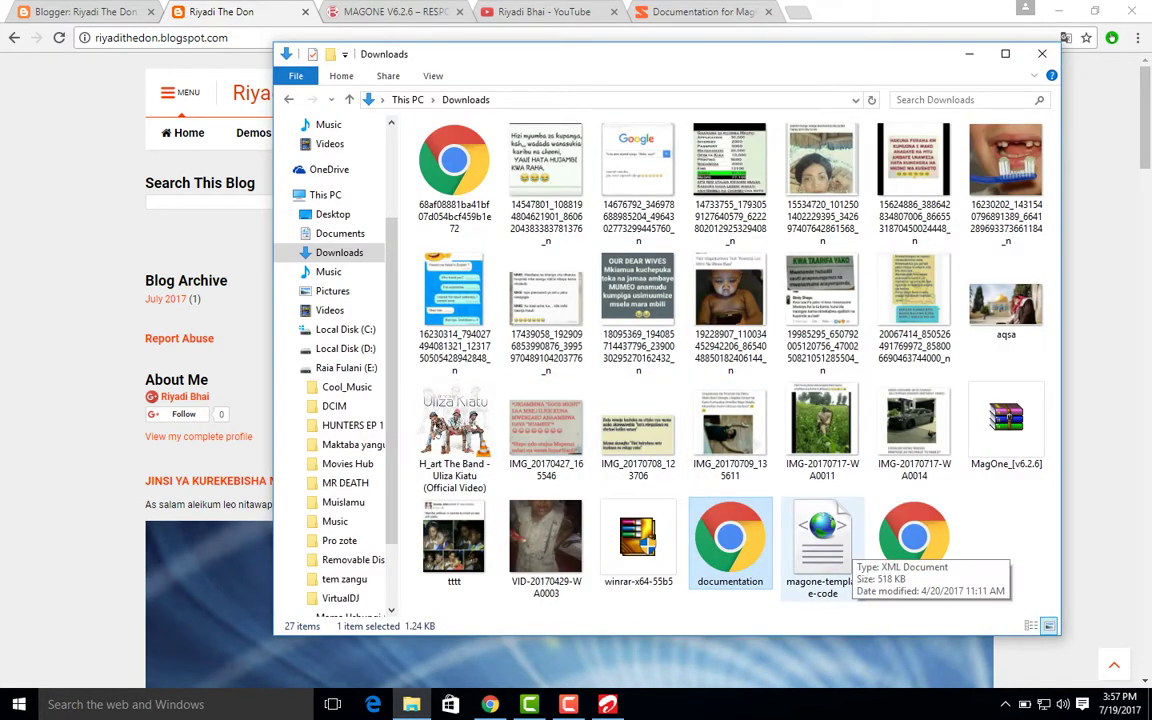
{"action": "right_click", "coordinate": [830, 545]}
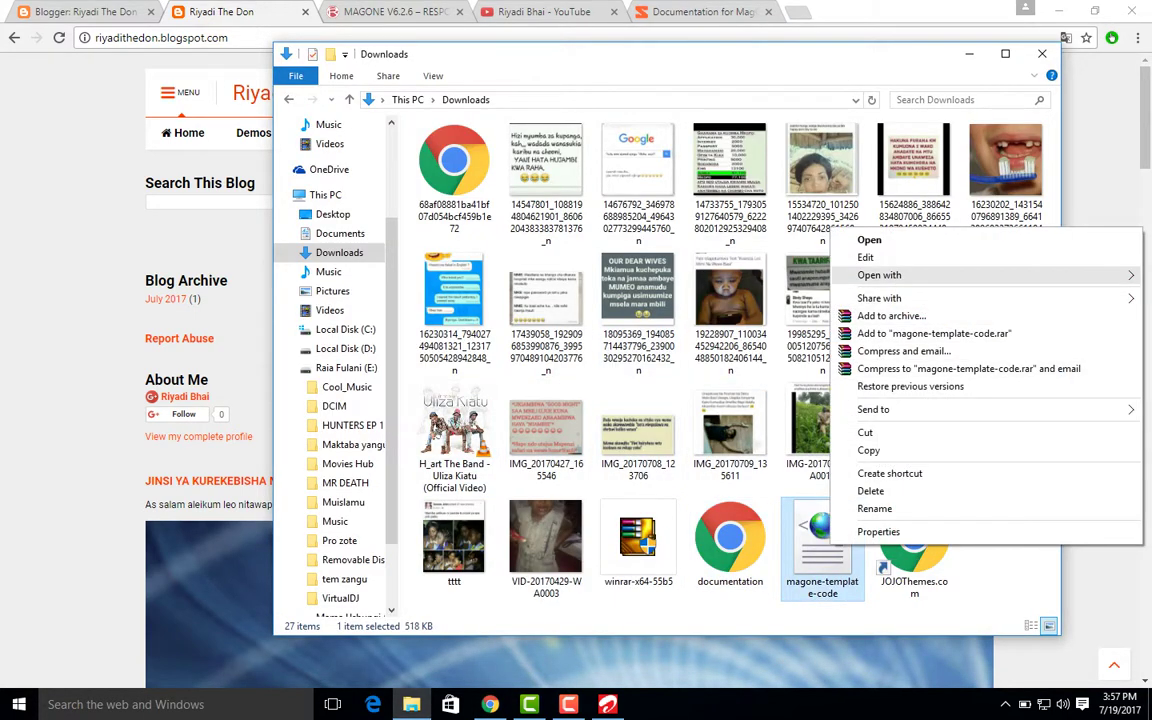
{"action": "mouse_move", "coordinate": [880, 276]}
{"action": "left_click", "coordinate": [702, 292]}
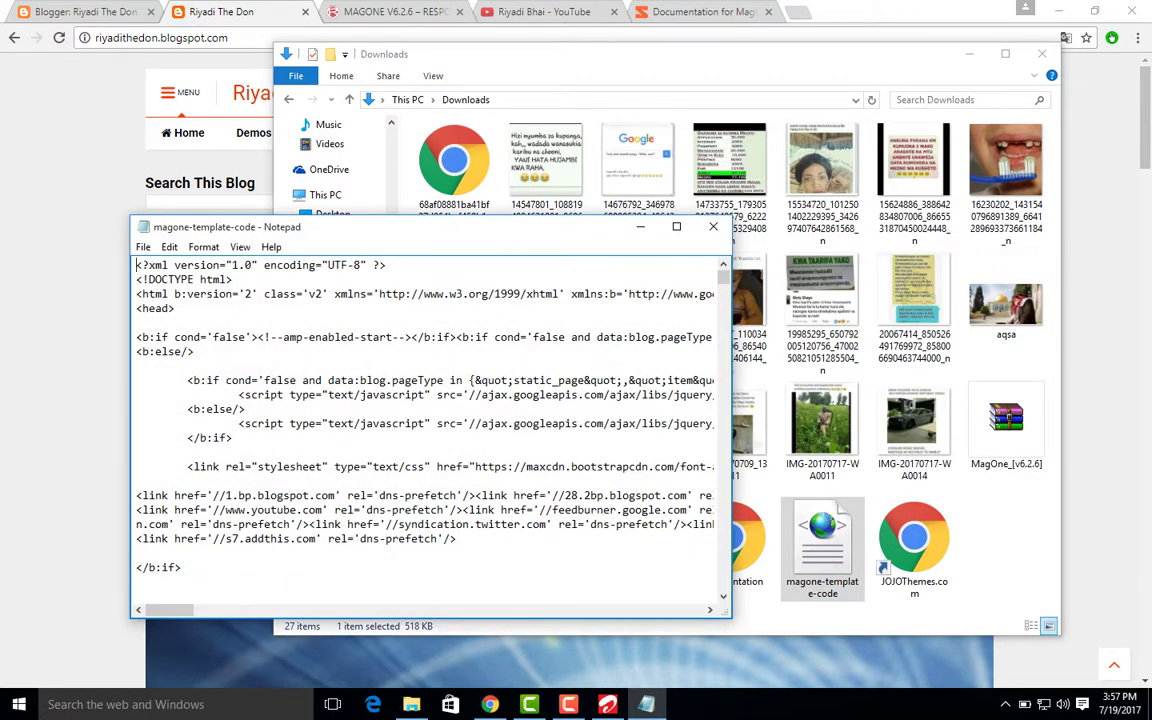
Step: Copy the entire template code from magone-template-code and close Notepad
{"action": "right_click", "coordinate": [410, 314]}
{"action": "left_click", "coordinate": [456, 421]}
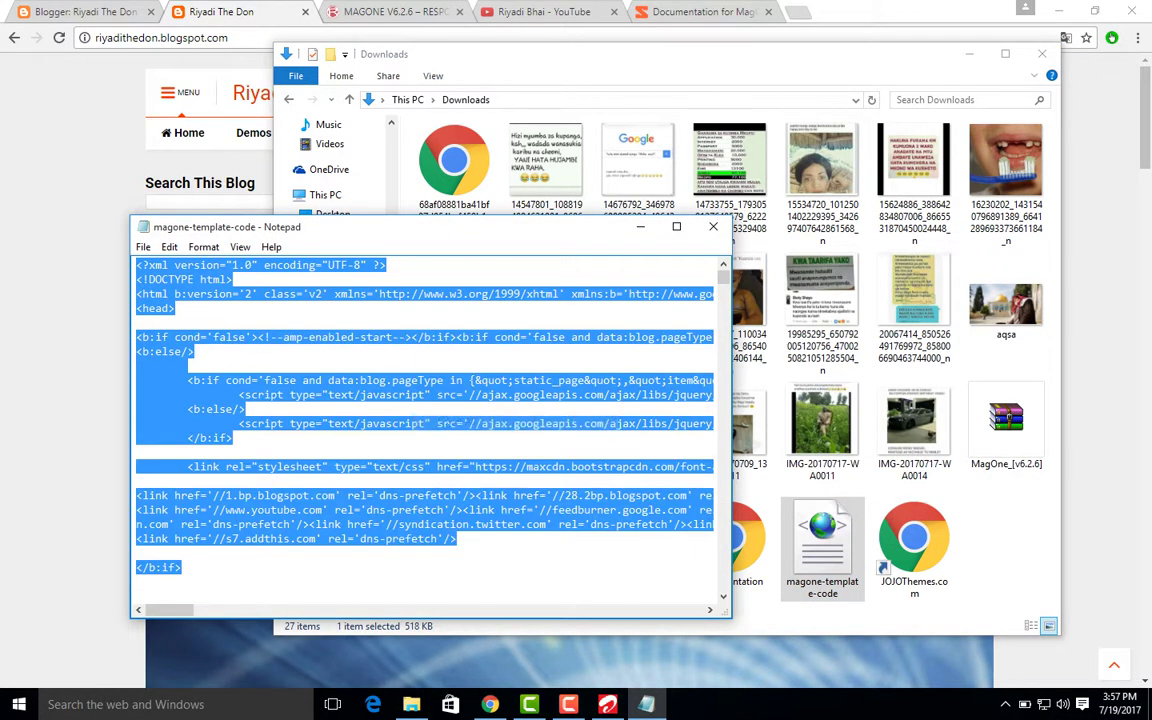
{"action": "right_click", "coordinate": [405, 328]}
{"action": "left_click", "coordinate": [440, 382]}
{"action": "left_click", "coordinate": [713, 226]}
Step: Replace all of the blog theme's HTML in Blogger with the copied MagOne template code and save the theme
{"action": "left_click", "coordinate": [85, 11]}
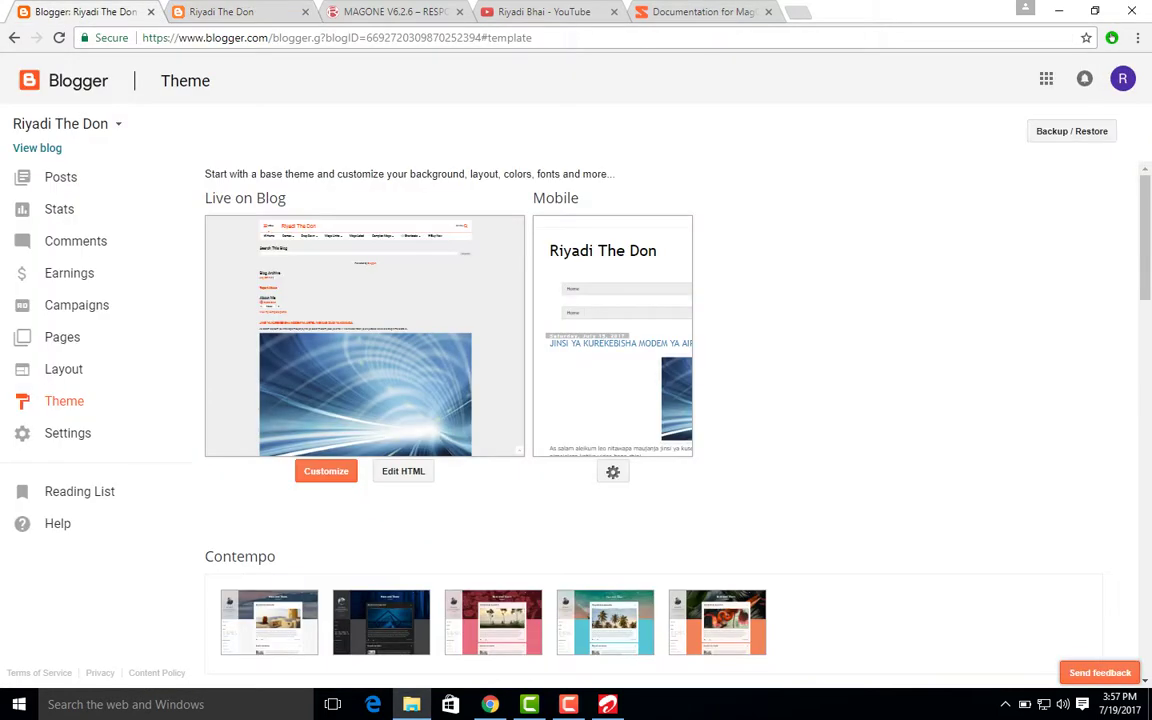
{"action": "left_click", "coordinate": [404, 470]}
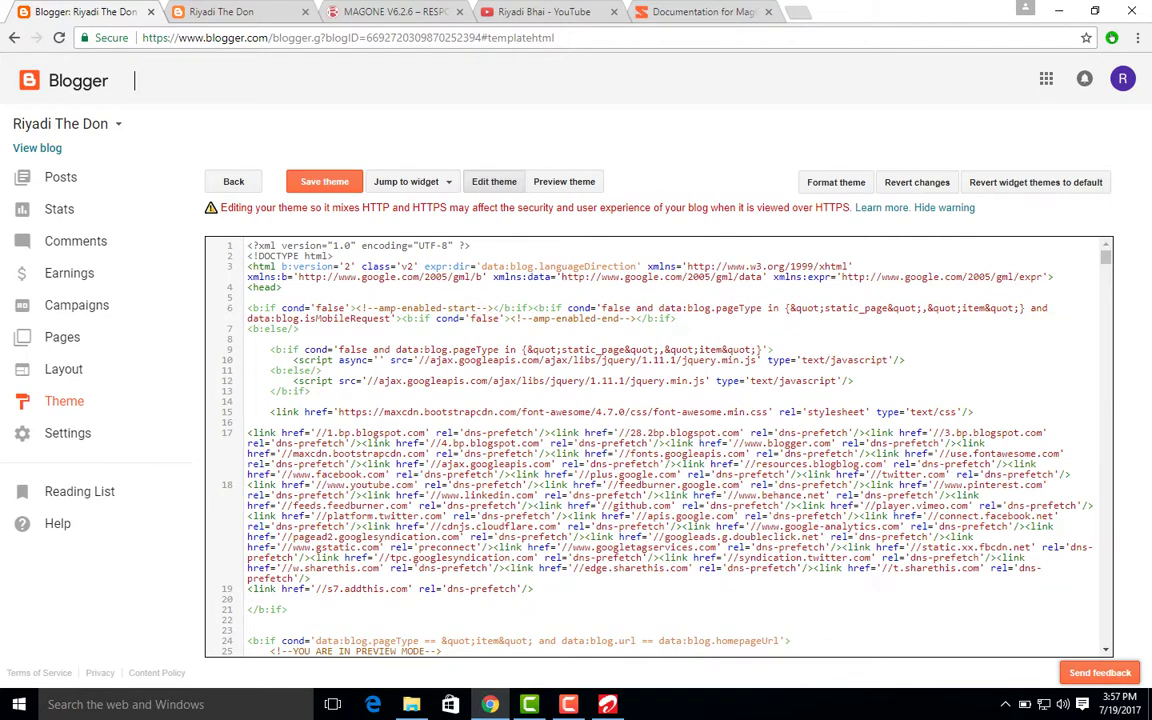
{"action": "right_click", "coordinate": [818, 324]}
{"action": "left_click", "coordinate": [880, 445]}
{"action": "right_click", "coordinate": [856, 365]}
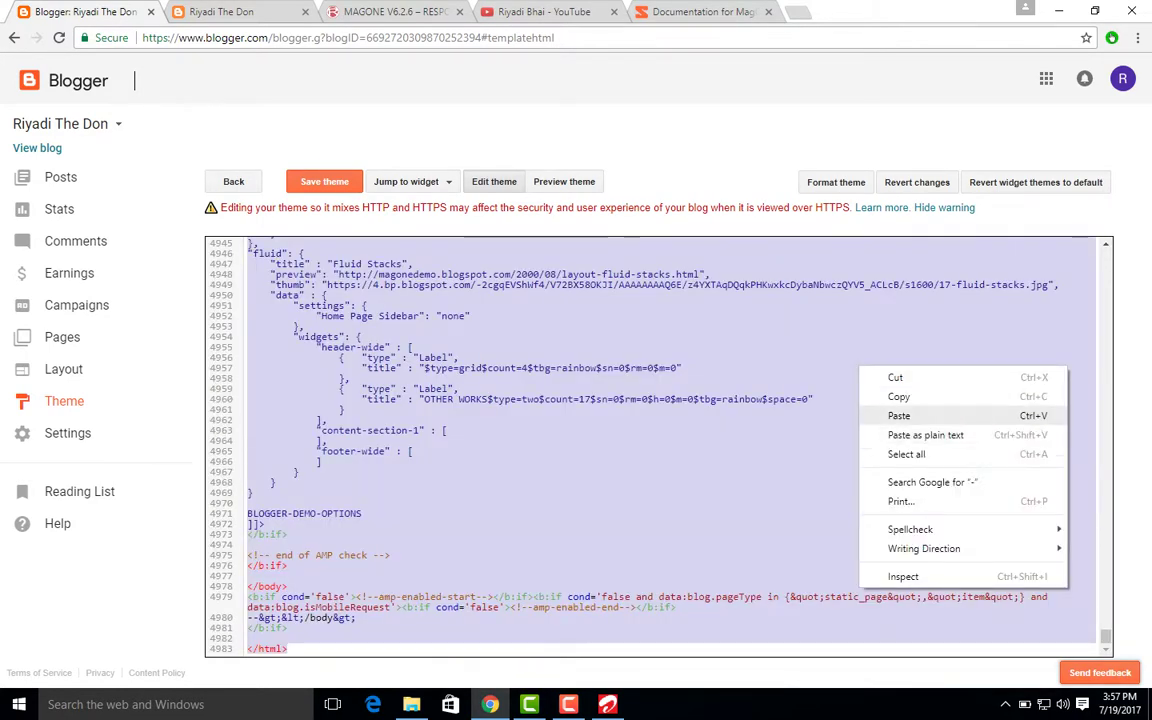
{"action": "left_click", "coordinate": [895, 393]}
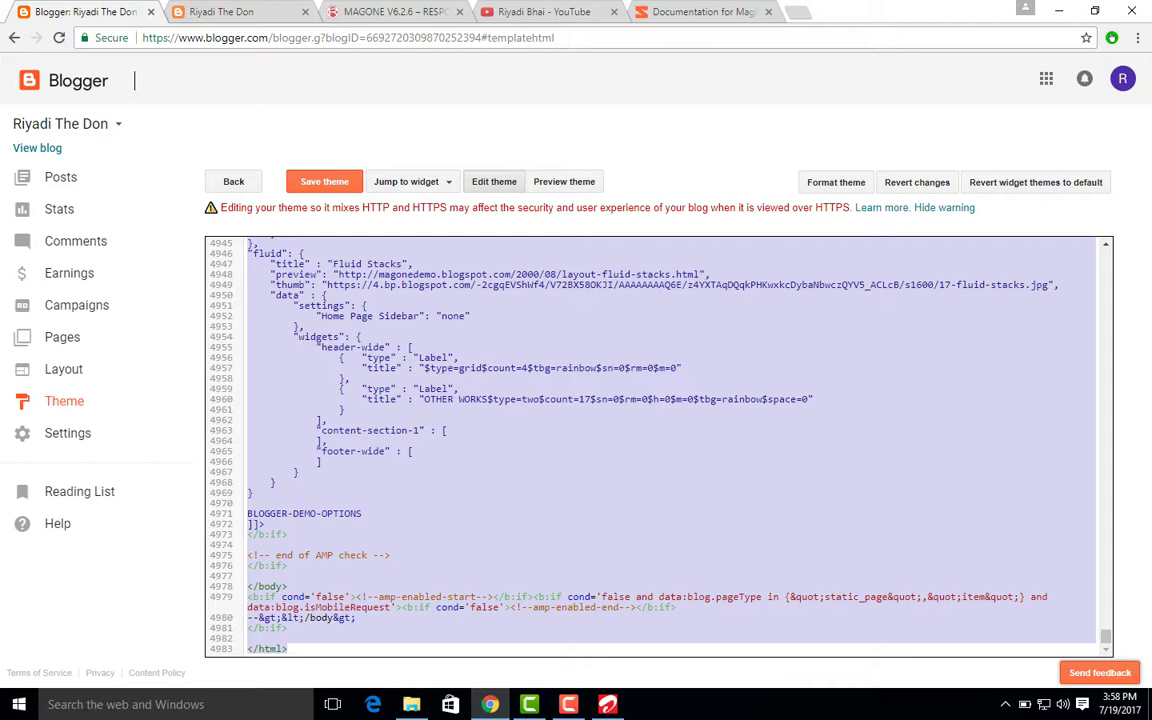
{"action": "key", "text": "ctrl+v"}
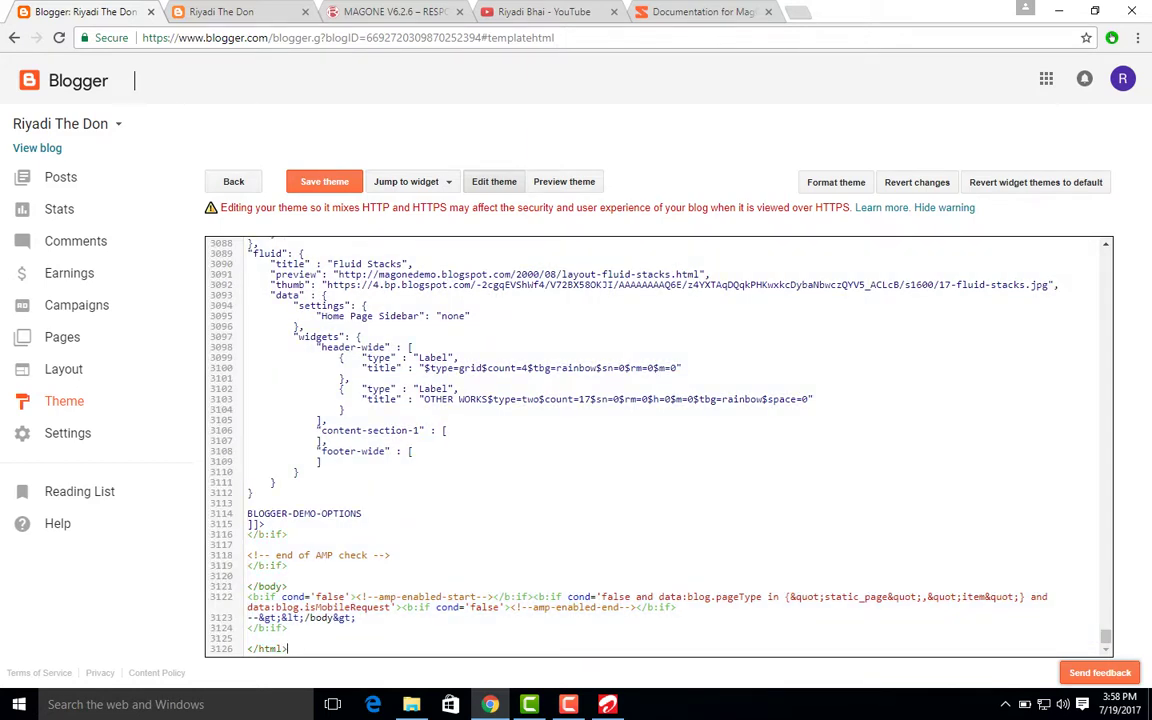
{"action": "key", "text": "ctrl+s"}
Step: Reload the live blog's home page and examine the template's menu, post sections and sidebar widgets
{"action": "left_click", "coordinate": [228, 11]}
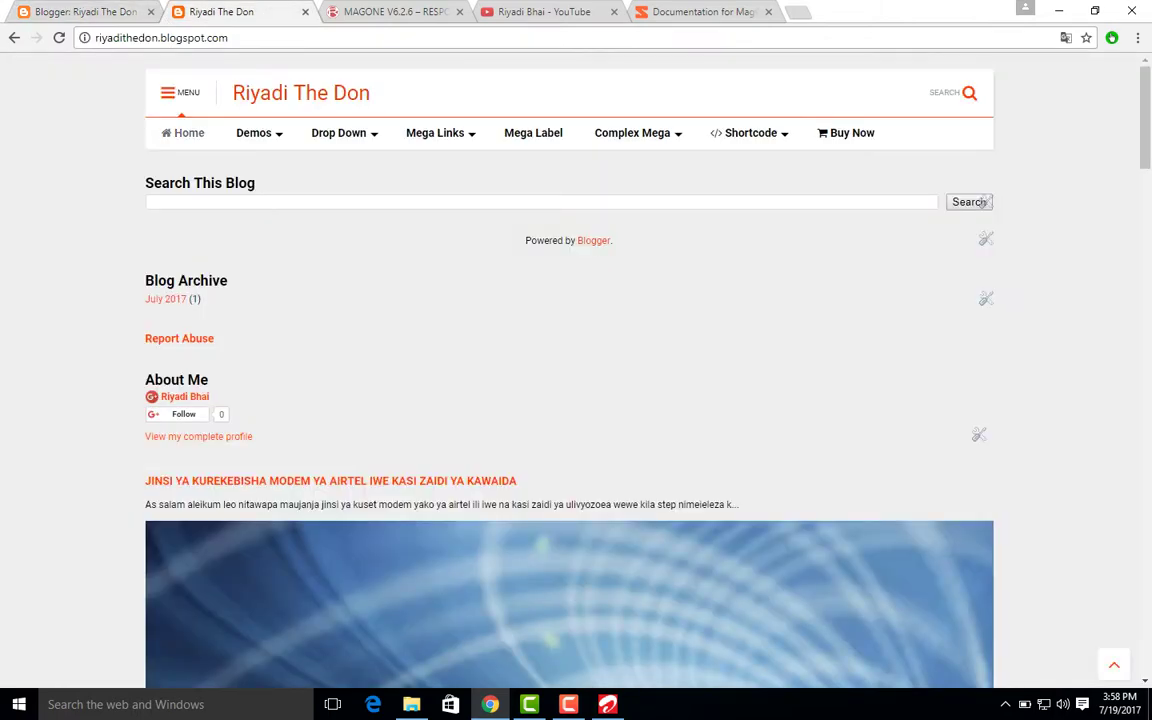
{"action": "left_click", "coordinate": [300, 92]}
{"action": "mouse_move", "coordinate": [258, 133]}
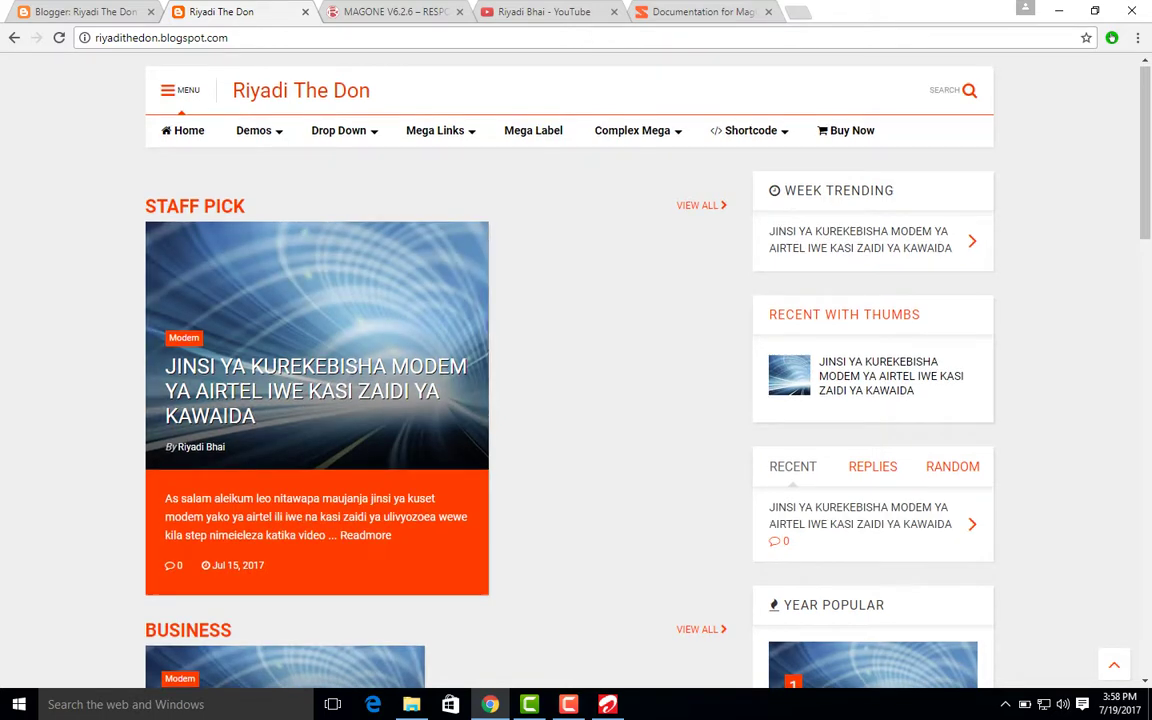
{"action": "scroll", "coordinate": [706, 607], "scroll_direction": "down", "scroll_amount": 4}
{"action": "scroll", "coordinate": [706, 607], "scroll_direction": "down", "scroll_amount": 2}
{"action": "scroll", "coordinate": [706, 607], "scroll_direction": "up", "scroll_amount": 6}
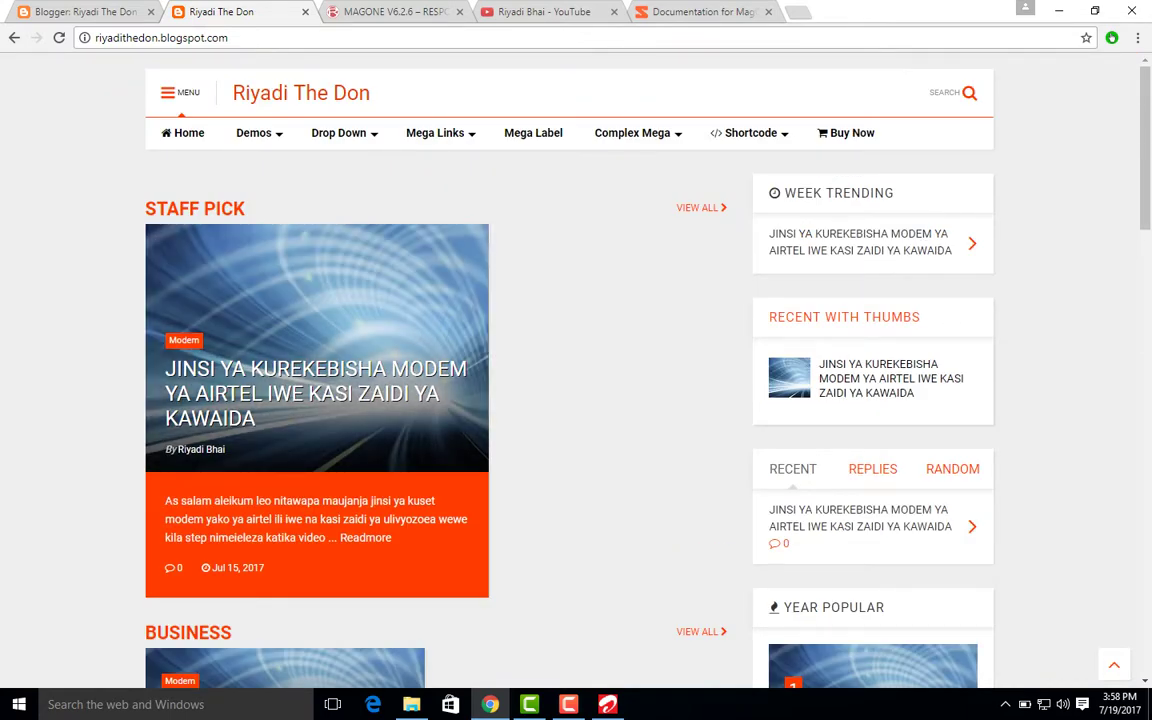
{"action": "mouse_move", "coordinate": [340, 133]}
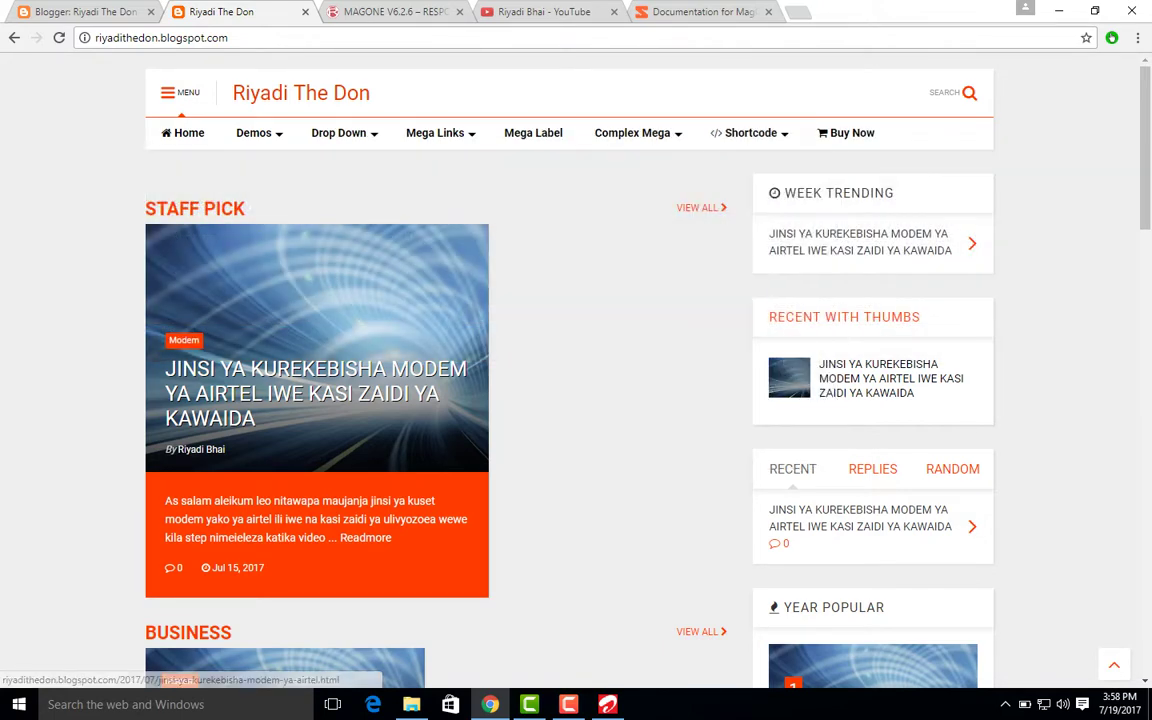
{"action": "scroll", "coordinate": [706, 603], "scroll_direction": "down", "scroll_amount": 4}
{"action": "scroll", "coordinate": [436, 370], "scroll_direction": "down", "scroll_amount": 11}
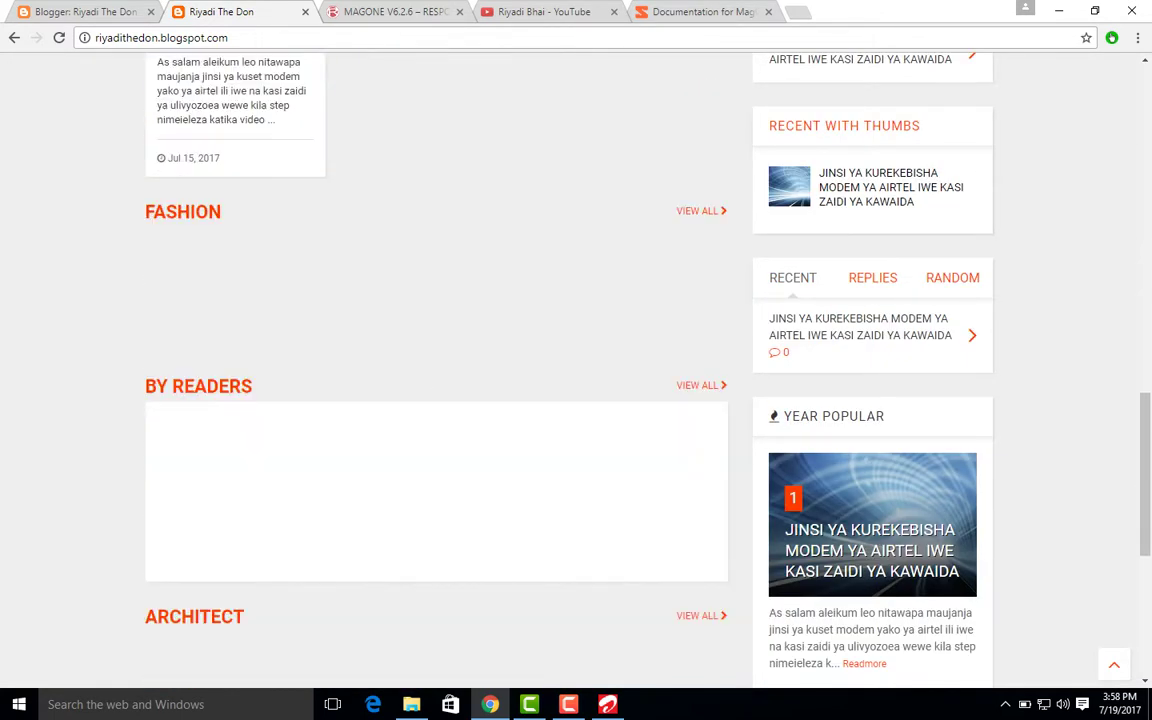
{"action": "scroll", "coordinate": [706, 282], "scroll_direction": "up", "scroll_amount": 10}
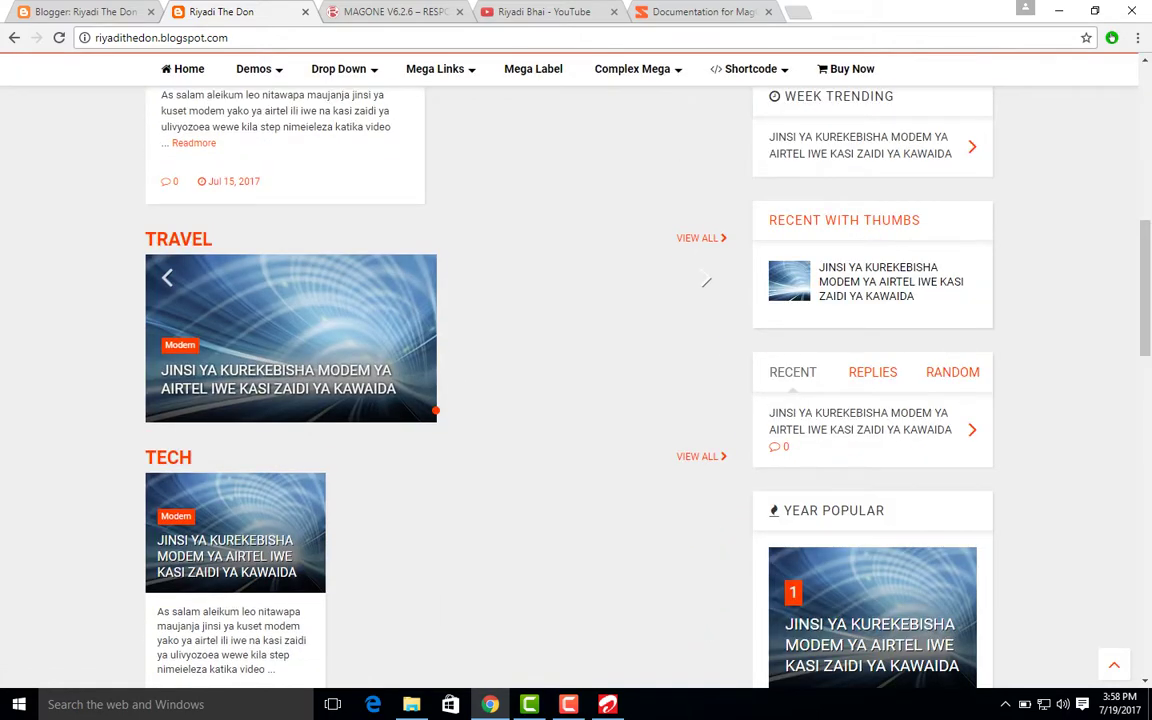
{"action": "scroll", "coordinate": [706, 282], "scroll_direction": "up", "scroll_amount": 8}
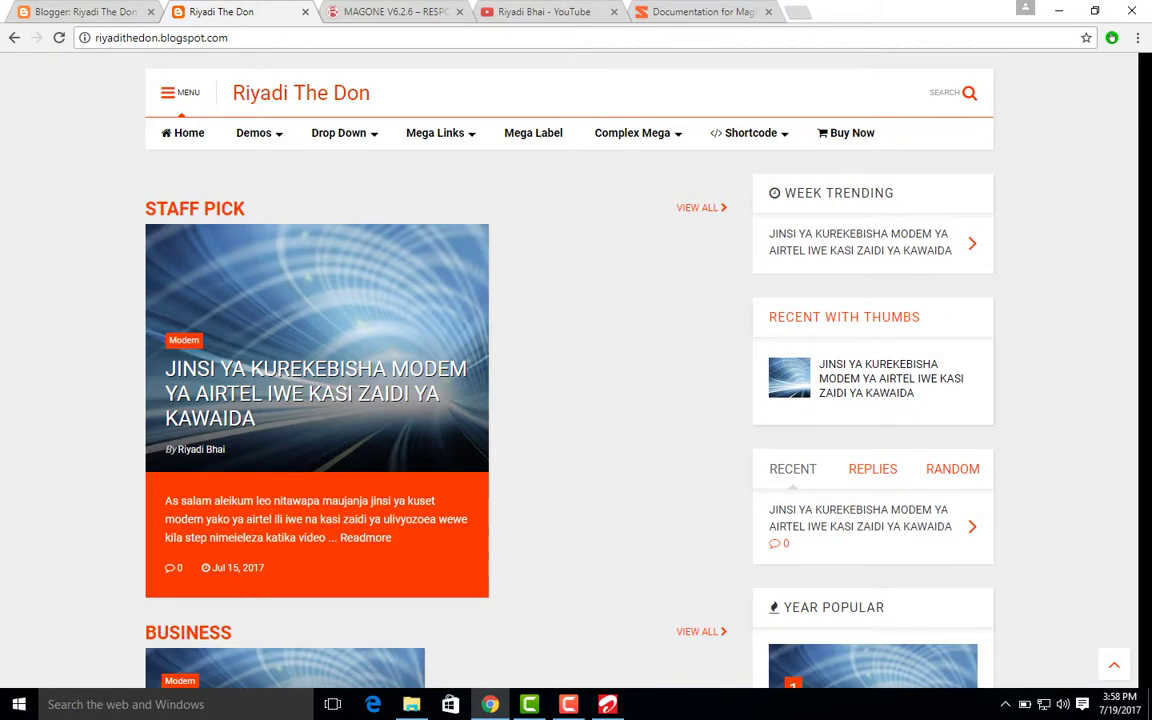
Step: Read through the Basic Knowledge and Article Widgets sections of the online MagOne documentation
{"action": "left_click", "coordinate": [700, 11]}
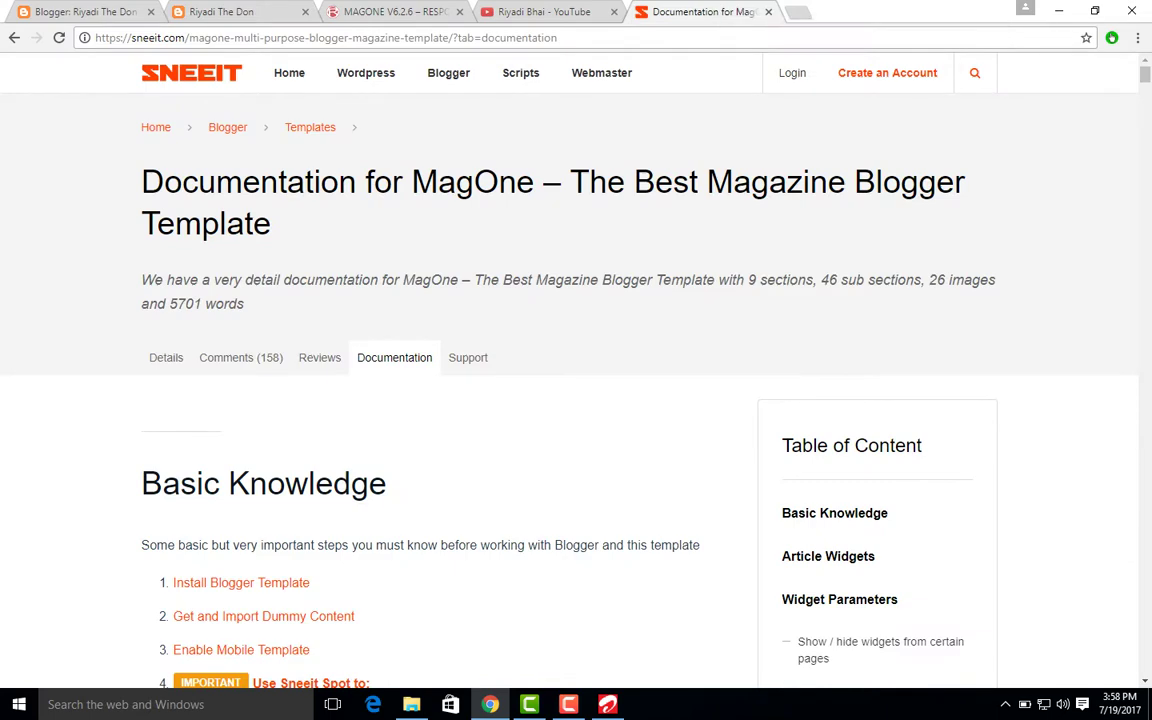
{"action": "scroll", "coordinate": [576, 360], "scroll_direction": "down", "scroll_amount": 3}
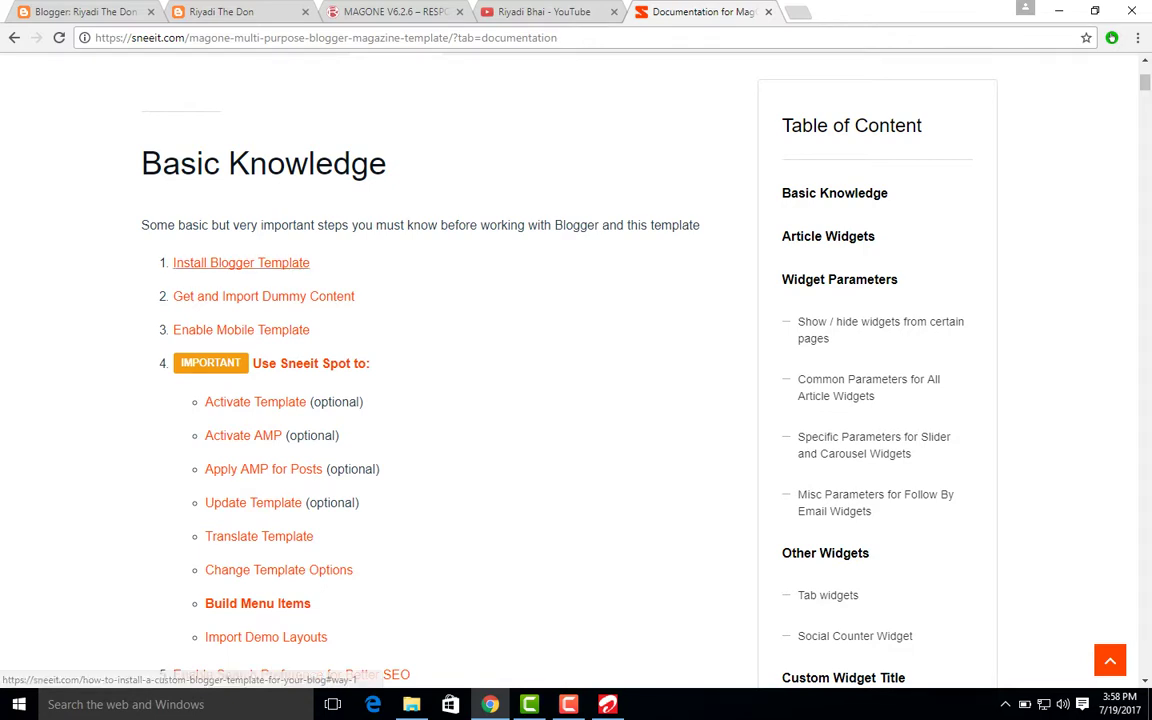
{"action": "scroll", "coordinate": [576, 360], "scroll_direction": "down", "scroll_amount": 2}
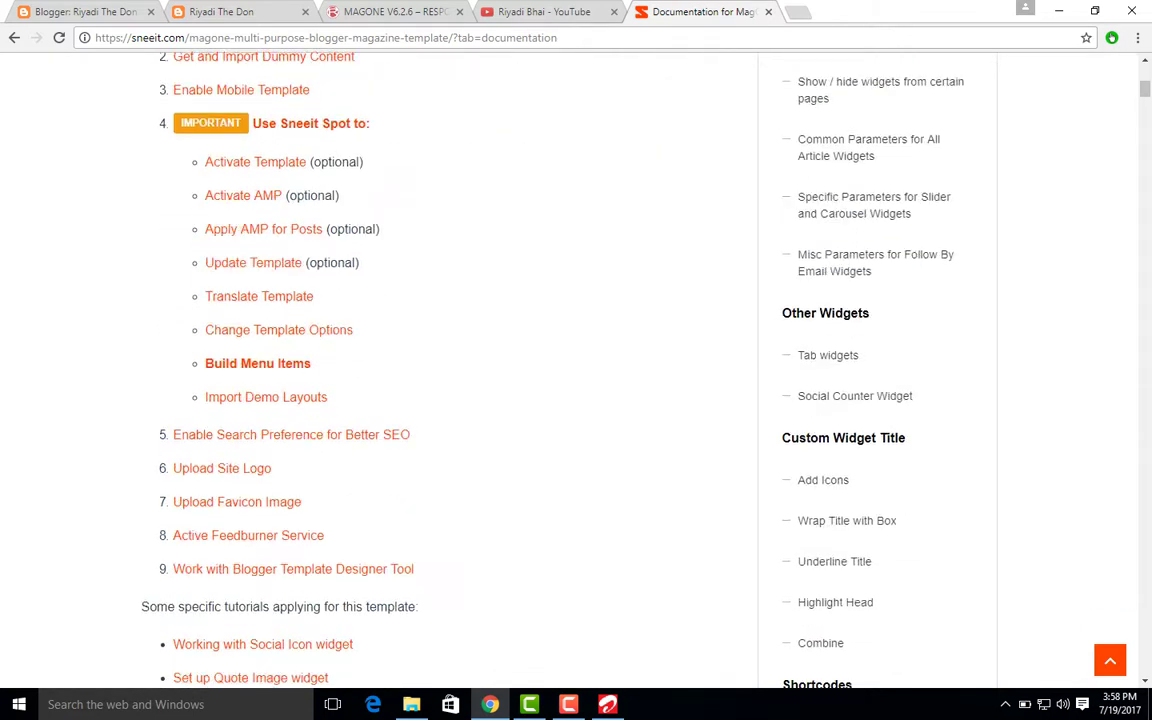
{"action": "scroll", "coordinate": [576, 360], "scroll_direction": "down", "scroll_amount": 4}
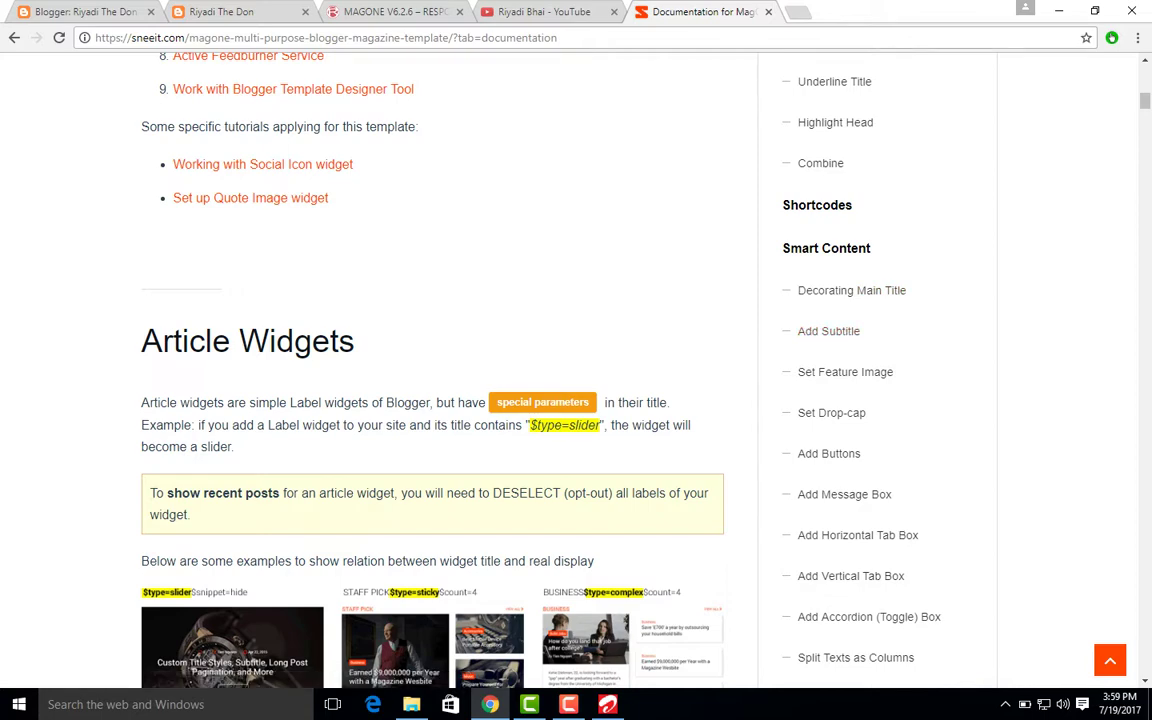
Step: Return to the live blog and look over its home page sections from Staff Pick down to the footer
{"action": "key", "text": "ctrl+2"}
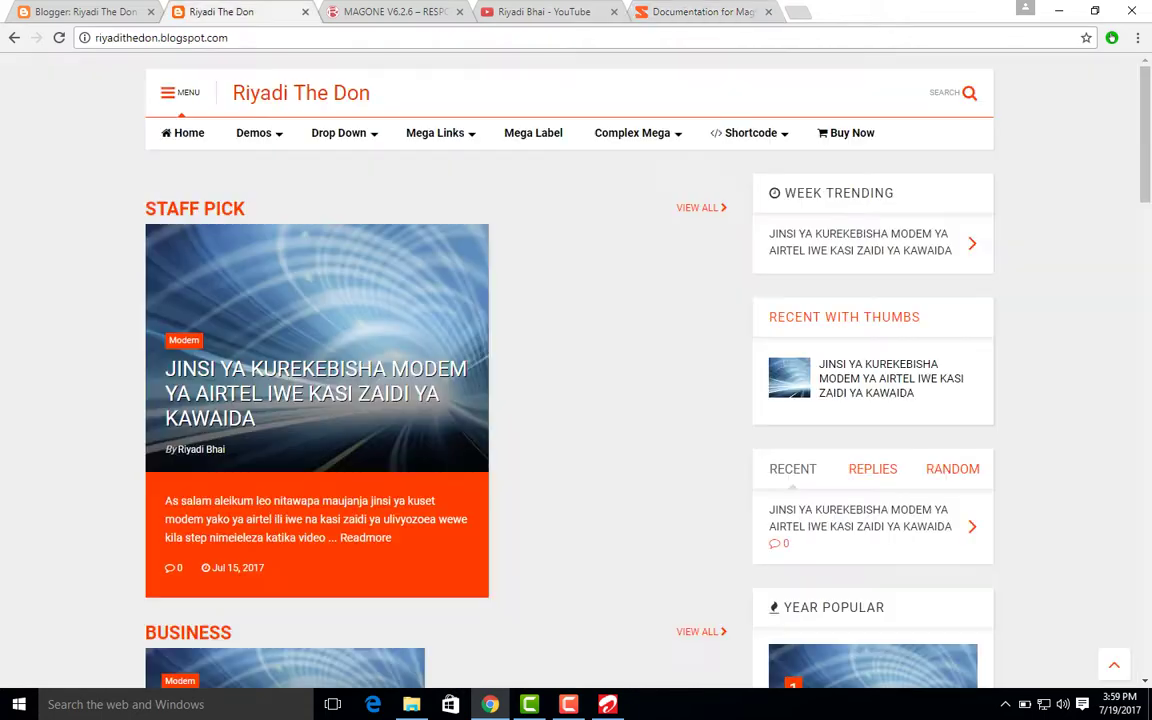
{"action": "scroll", "coordinate": [706, 602], "scroll_direction": "down", "scroll_amount": 4}
{"action": "scroll", "coordinate": [706, 602], "scroll_direction": "down", "scroll_amount": 15}
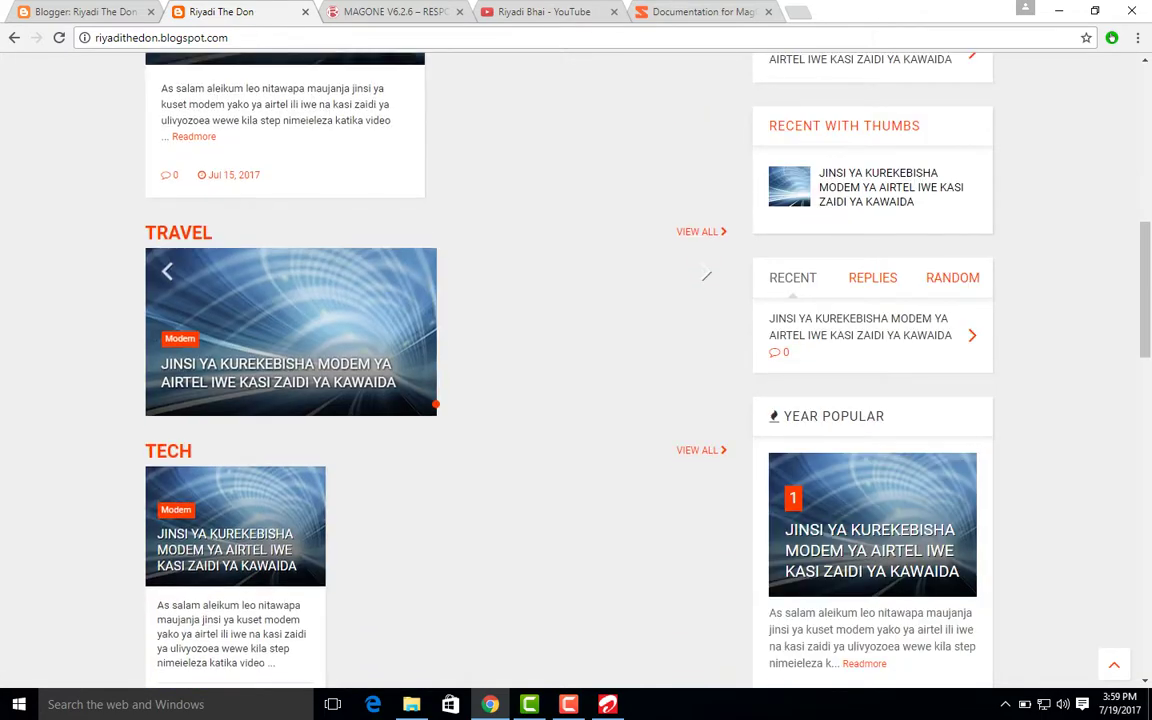
{"action": "scroll", "coordinate": [576, 360], "scroll_direction": "down", "scroll_amount": 7}
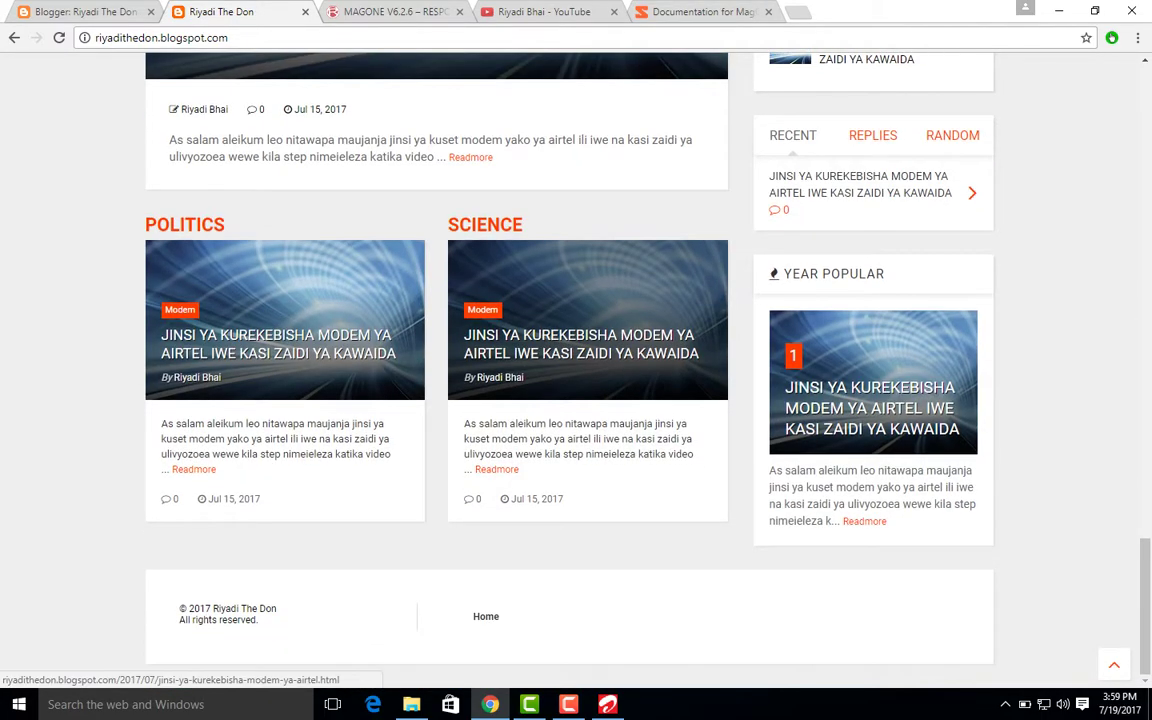
{"action": "scroll", "coordinate": [576, 360], "scroll_direction": "up", "scroll_amount": 3}
{"action": "scroll", "coordinate": [707, 399], "scroll_direction": "up", "scroll_amount": 15}
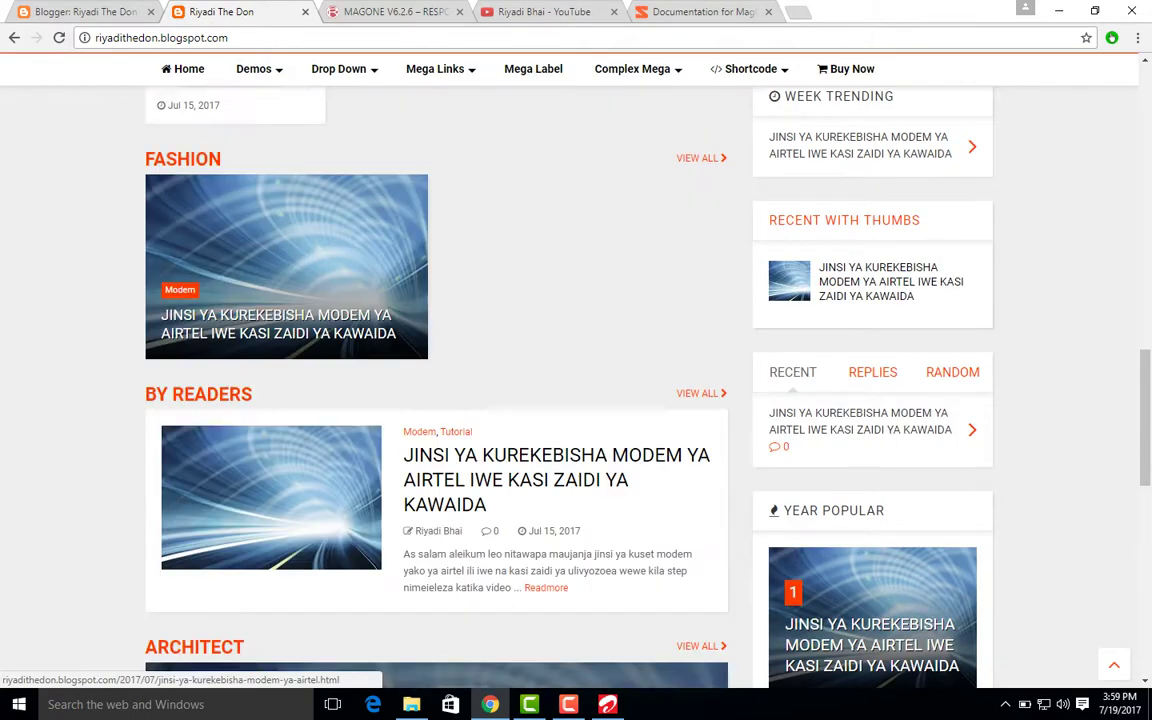
{"action": "scroll", "coordinate": [576, 385], "scroll_direction": "up", "scroll_amount": 3}
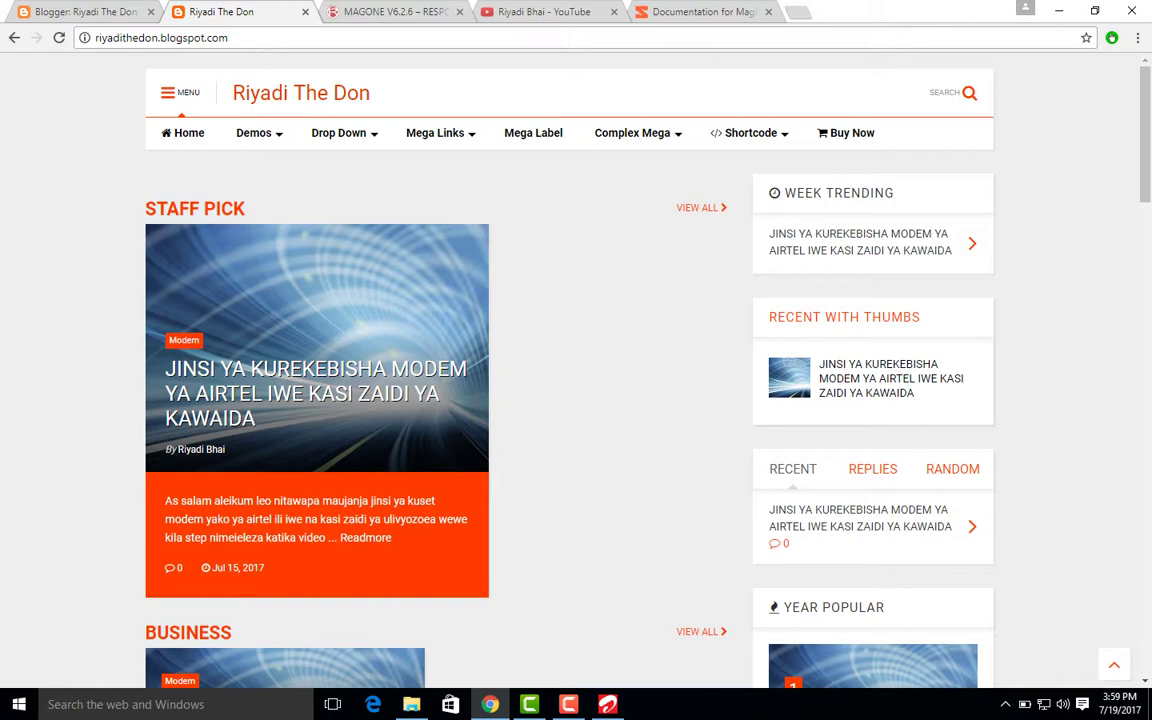
Step: Open the Airtel modem post on the live blog and view its image, text and embedded video
{"action": "key", "text": "F5"}
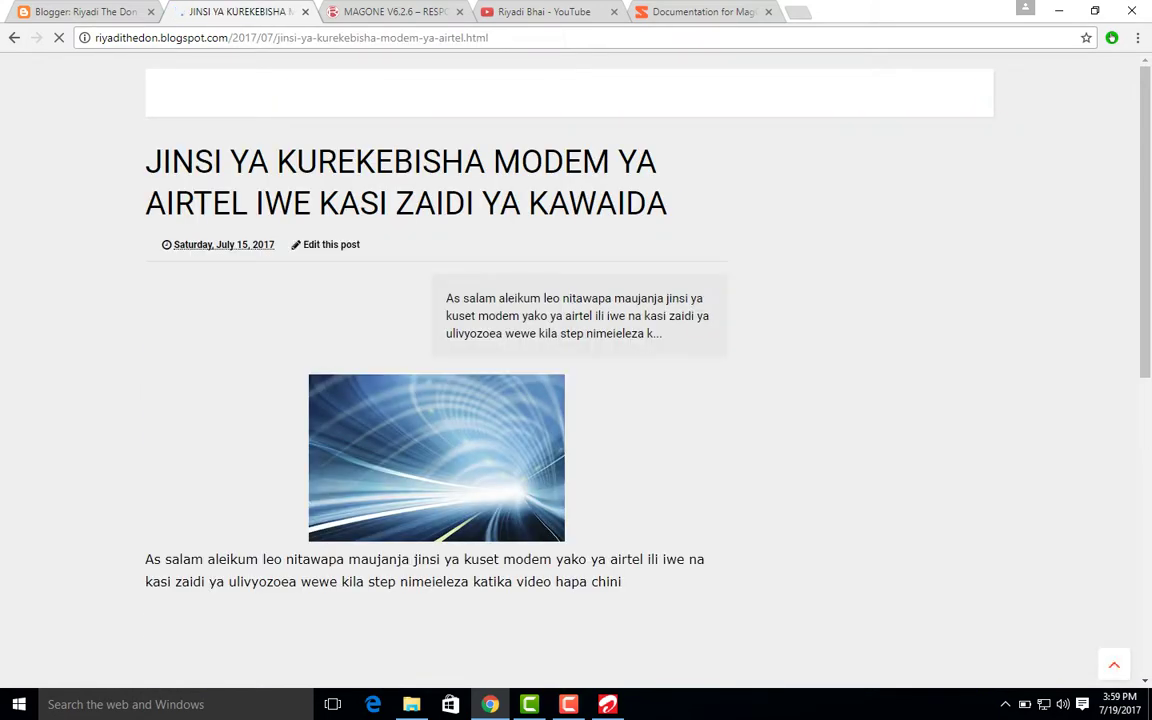
{"action": "scroll", "coordinate": [576, 400], "scroll_direction": "down", "scroll_amount": 2}
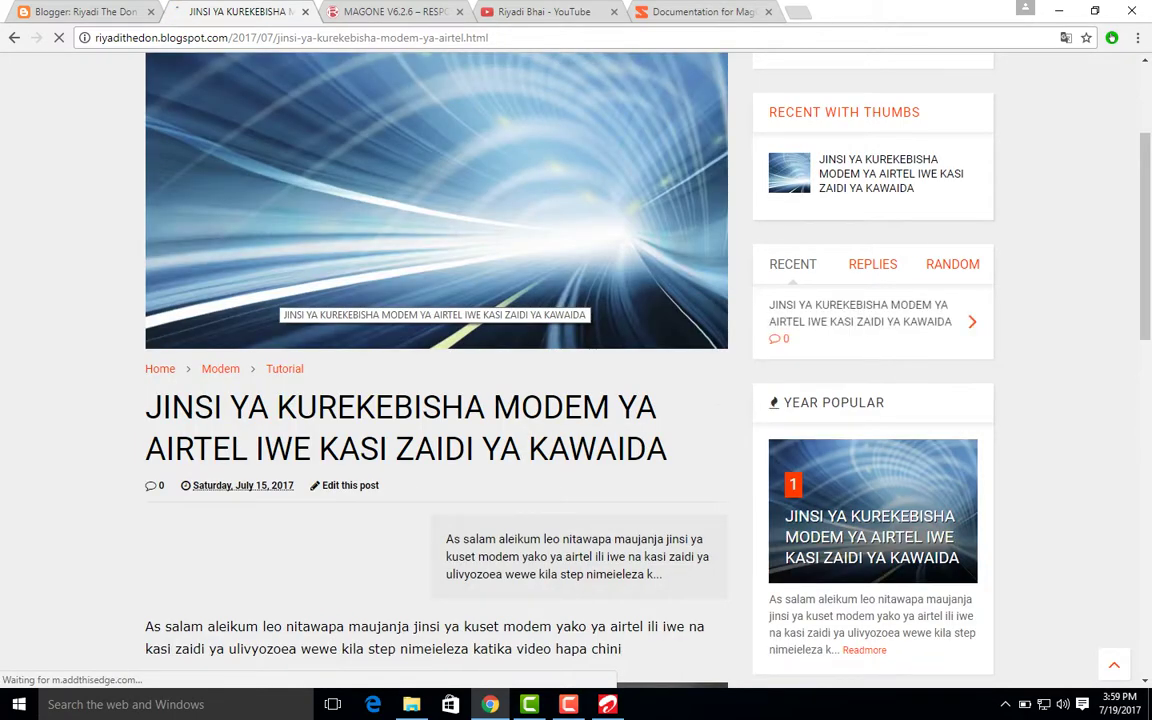
{"action": "scroll", "coordinate": [576, 360], "scroll_direction": "down", "scroll_amount": 5}
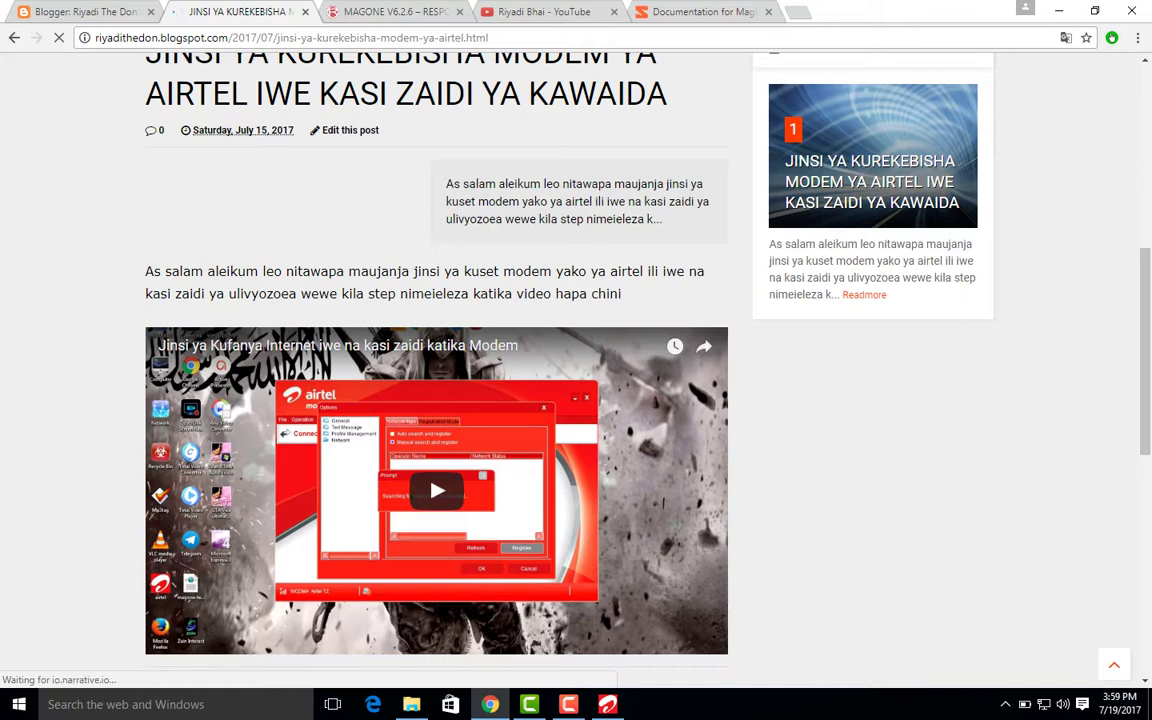
Step: Open the blog's Layout page in Blogger and examine the template's header, content, sidebar and ad gadgets
{"action": "left_click", "coordinate": [88, 12]}
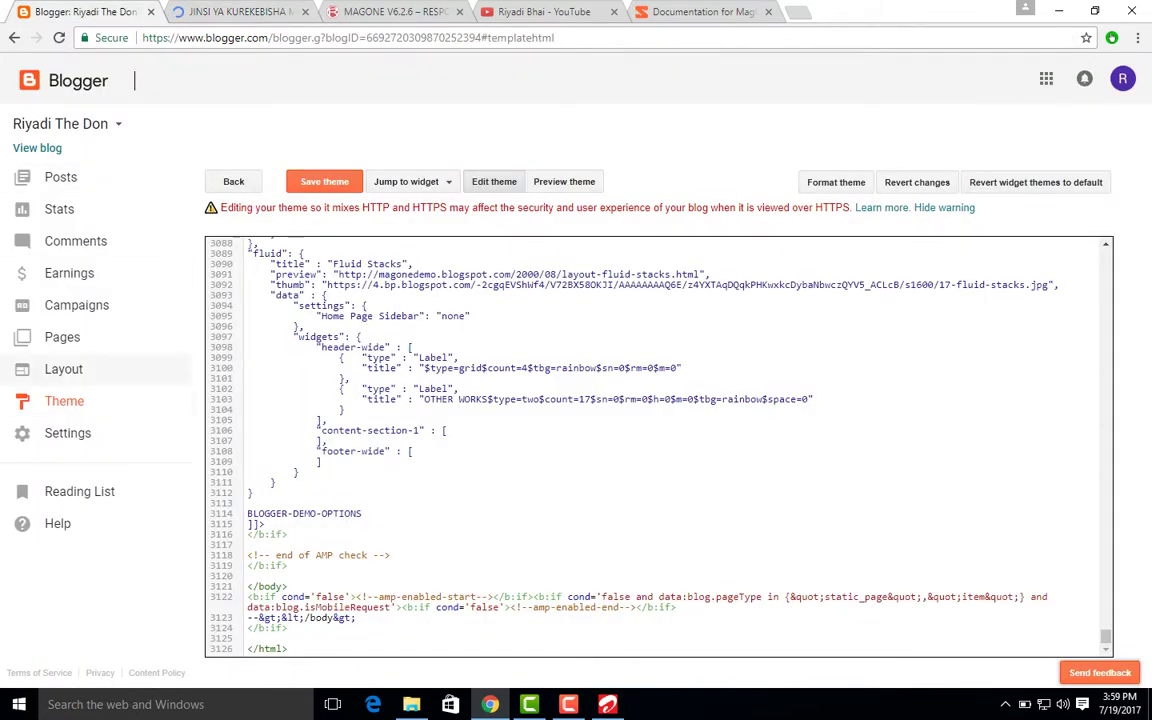
{"action": "left_click", "coordinate": [63, 369]}
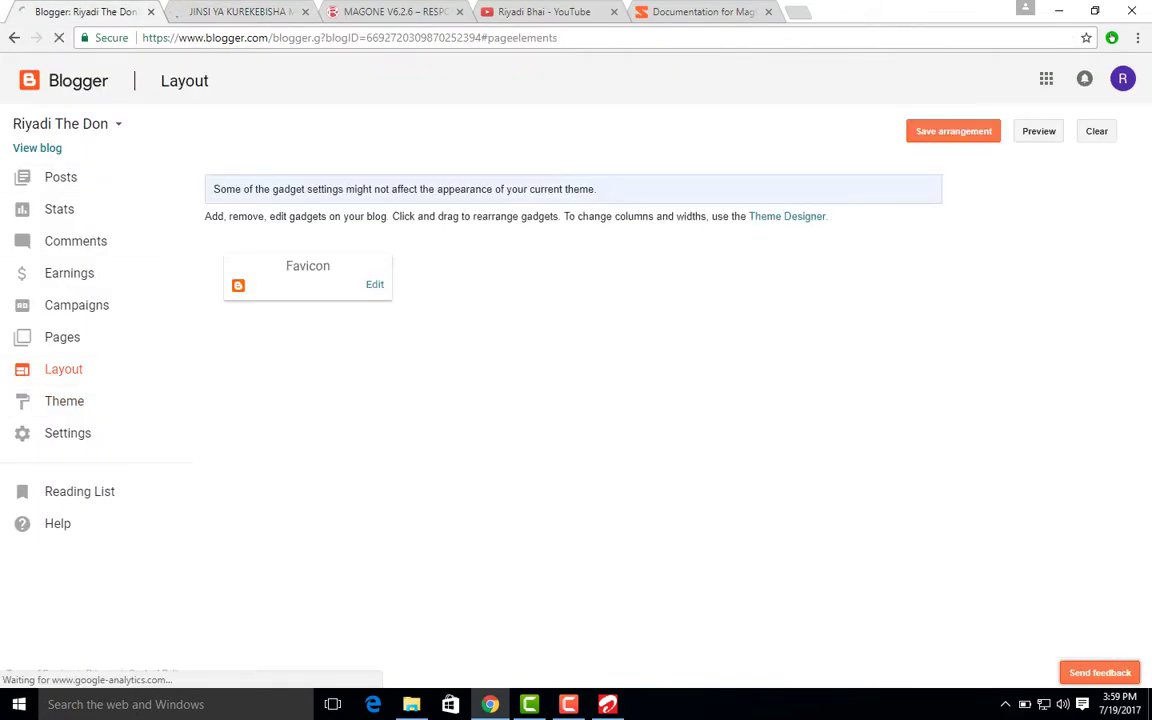
{"action": "scroll", "coordinate": [520, 420], "scroll_direction": "down", "scroll_amount": 15}
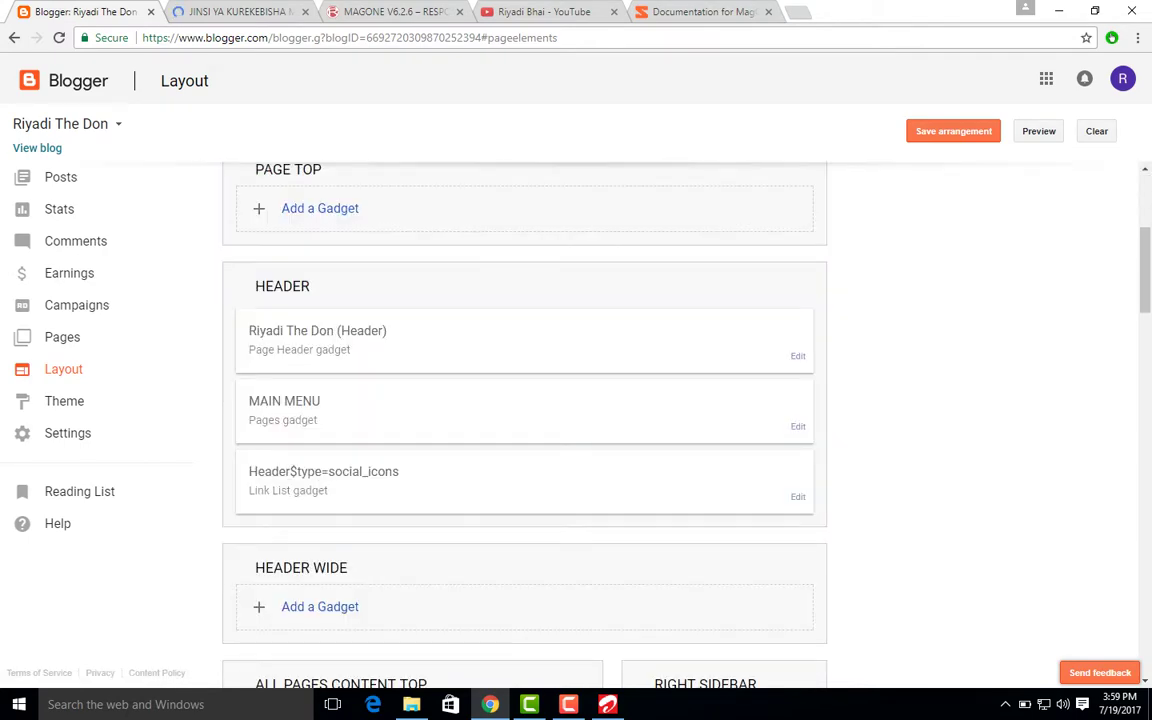
{"action": "scroll", "coordinate": [520, 420], "scroll_direction": "down", "scroll_amount": 10}
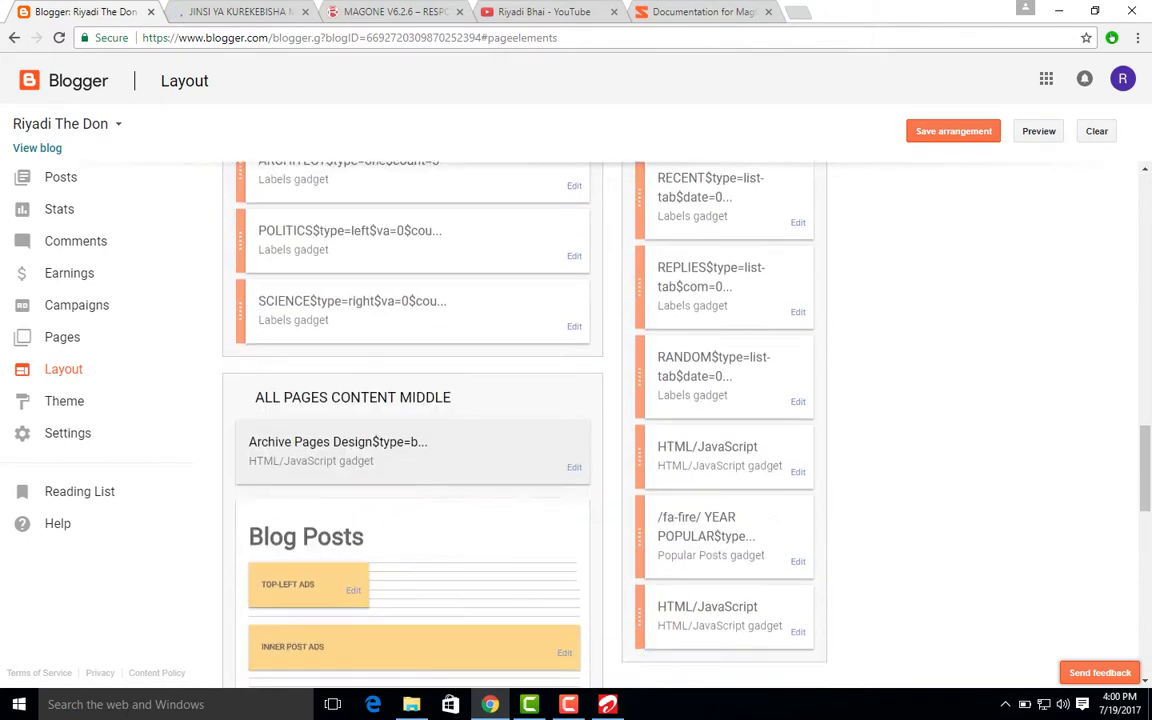
{"action": "scroll", "coordinate": [353, 376], "scroll_direction": "down", "scroll_amount": 1}
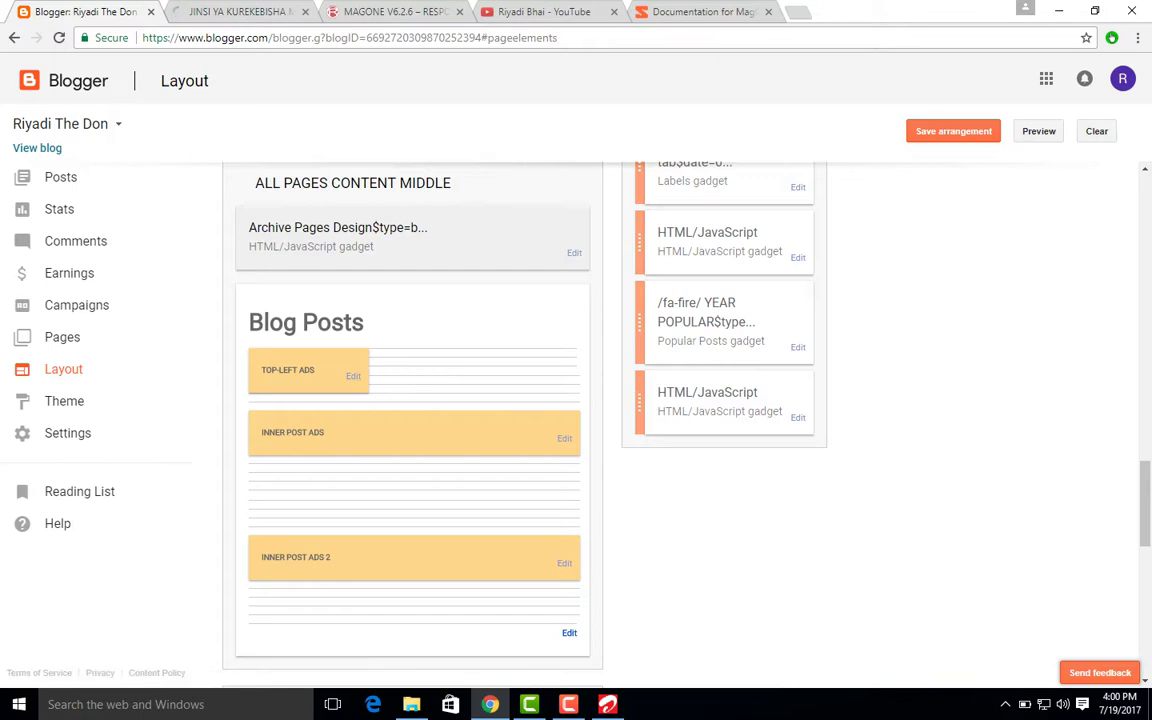
{"action": "scroll", "coordinate": [520, 400], "scroll_direction": "up", "scroll_amount": 15}
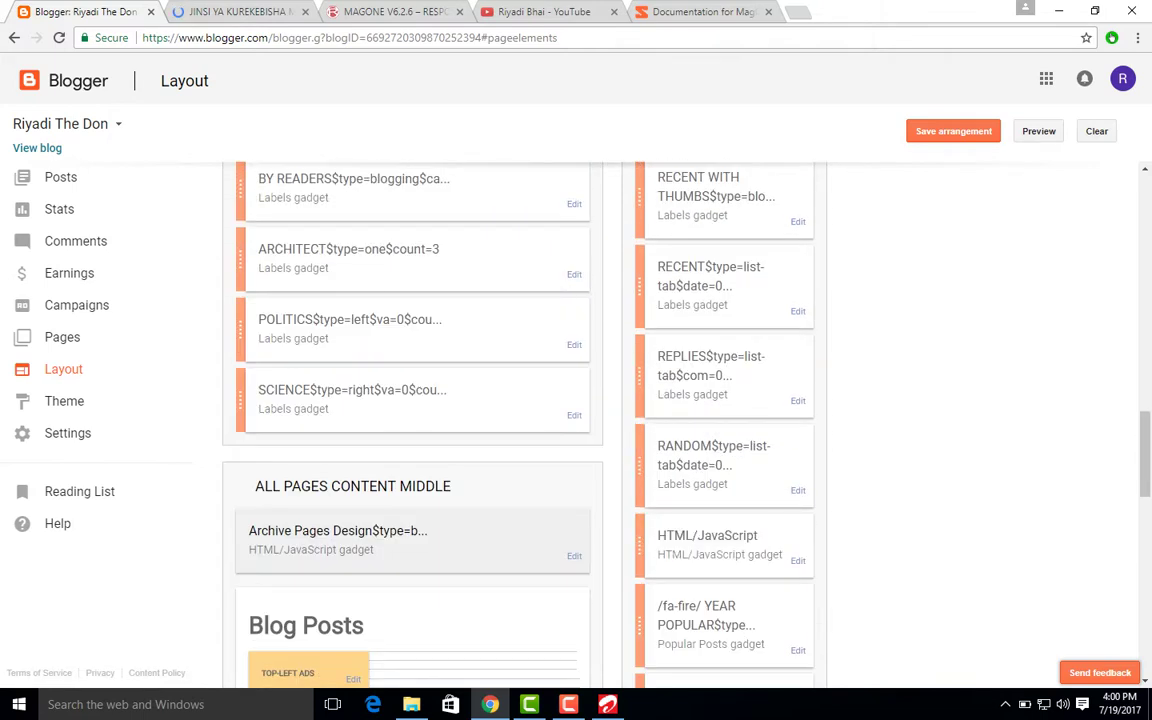
{"action": "scroll", "coordinate": [520, 400], "scroll_direction": "up", "scroll_amount": 3}
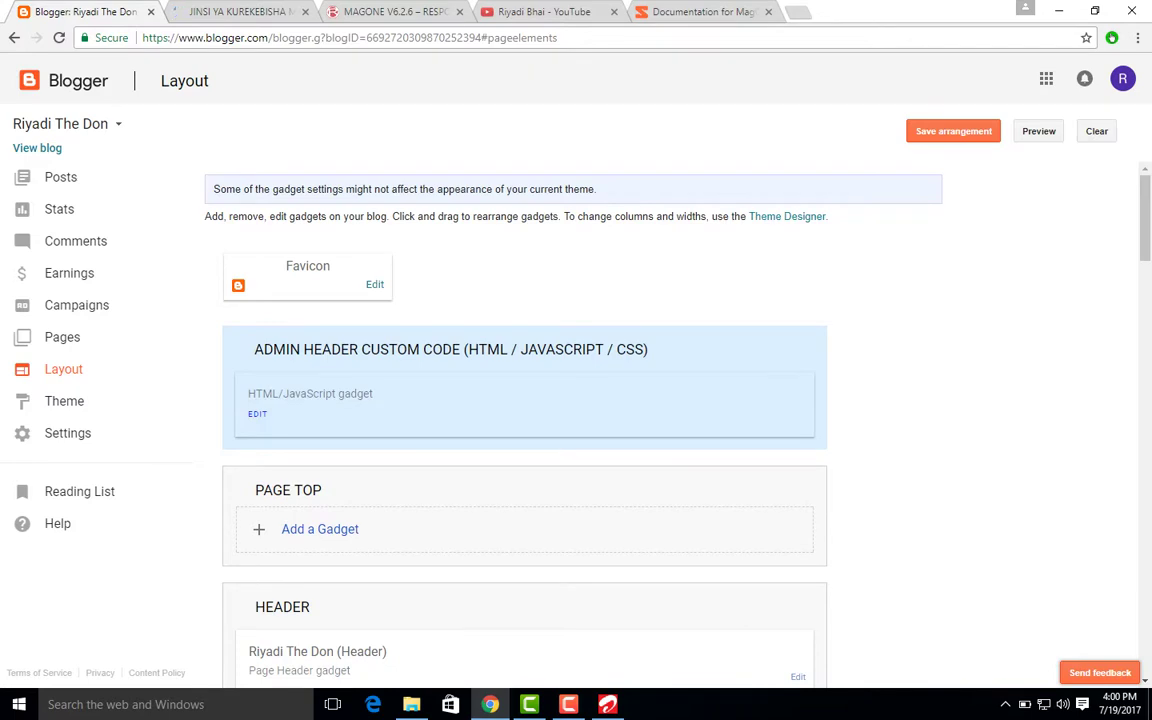
Step: Look over the Page Top, Header and Header Wide sections of the blog's layout
{"action": "scroll", "coordinate": [520, 400], "scroll_direction": "down", "scroll_amount": 2}
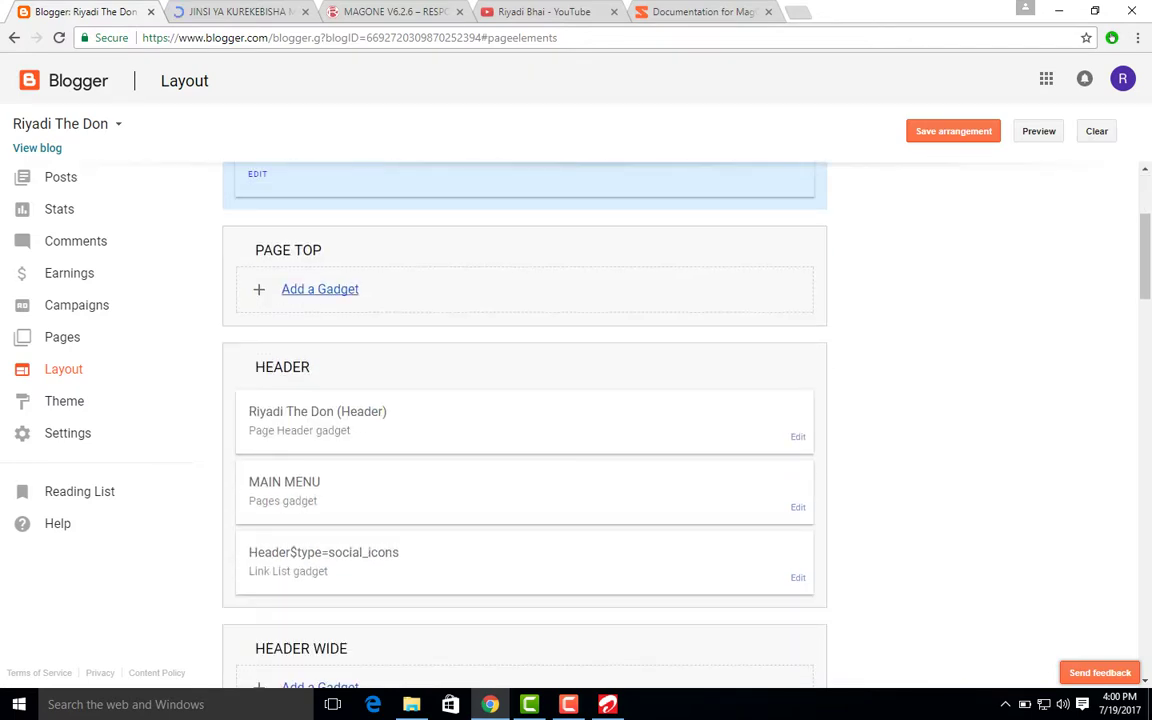
{"action": "scroll", "coordinate": [320, 289], "scroll_direction": "down", "scroll_amount": 2}
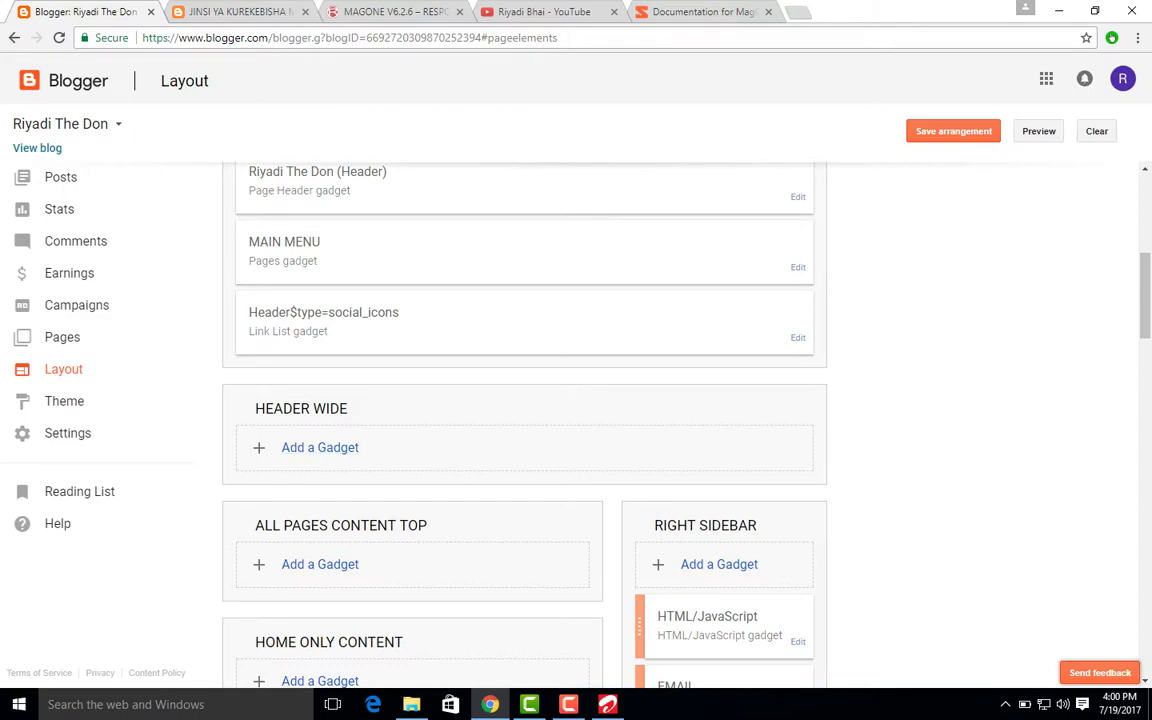
Step: Return to the Airtel modem post on the live blog and review its video, labels, share links, comment form and sidebar widgets
{"action": "left_click", "coordinate": [208, 12]}
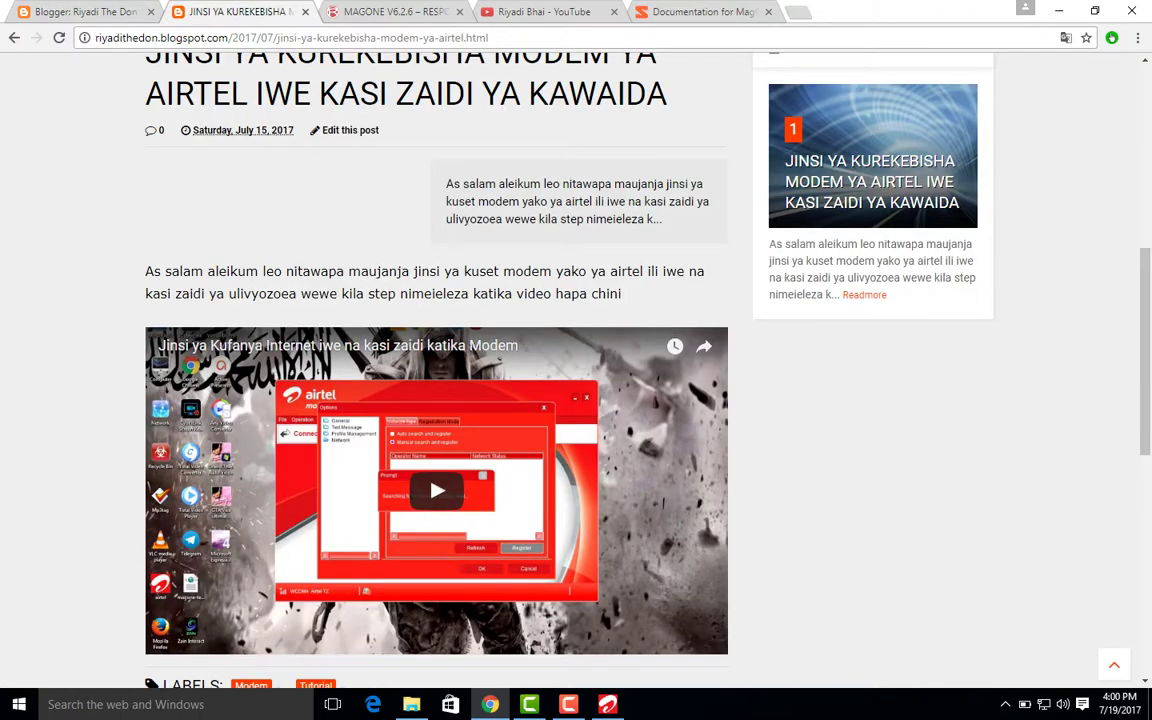
{"action": "scroll", "coordinate": [436, 350], "scroll_direction": "up", "scroll_amount": 2}
{"action": "scroll", "coordinate": [436, 370], "scroll_direction": "down", "scroll_amount": 6}
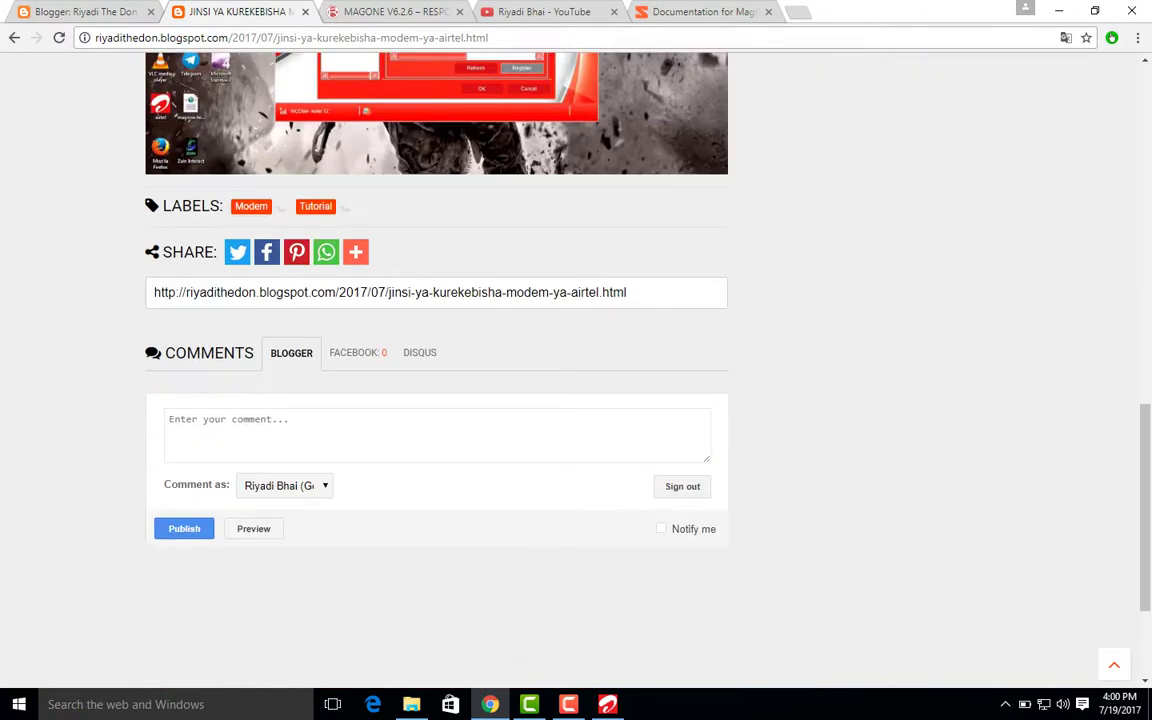
{"action": "scroll", "coordinate": [436, 370], "scroll_direction": "up", "scroll_amount": 1}
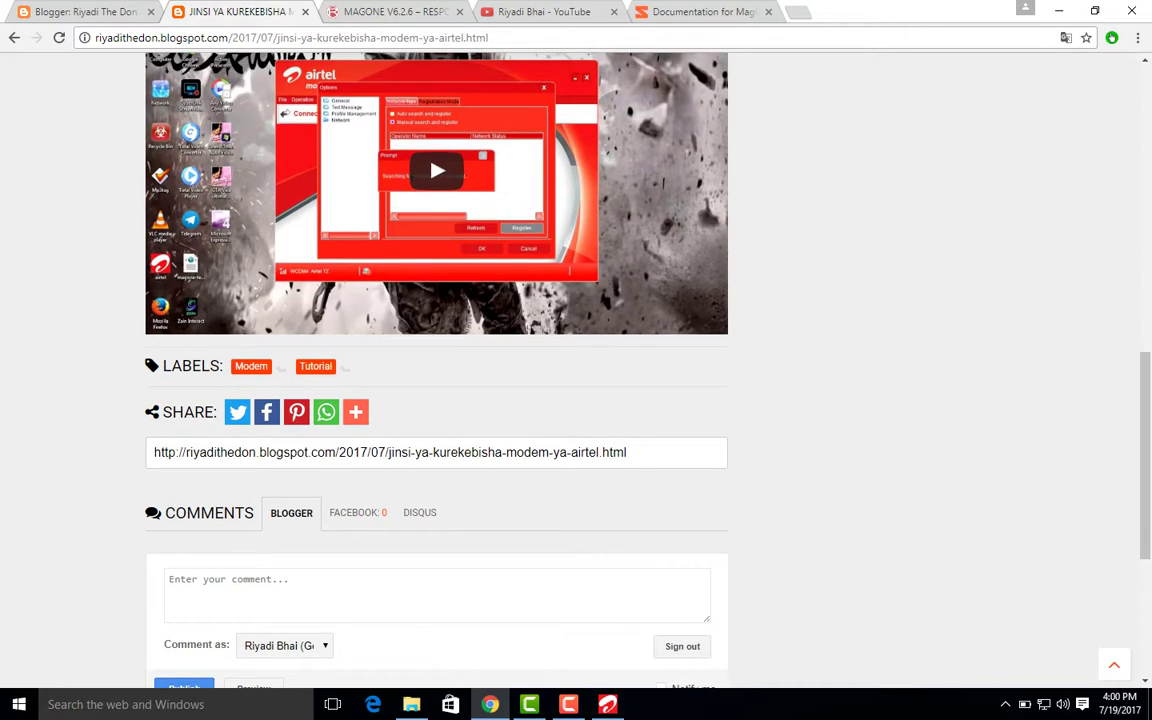
{"action": "scroll", "coordinate": [436, 370], "scroll_direction": "up", "scroll_amount": 2}
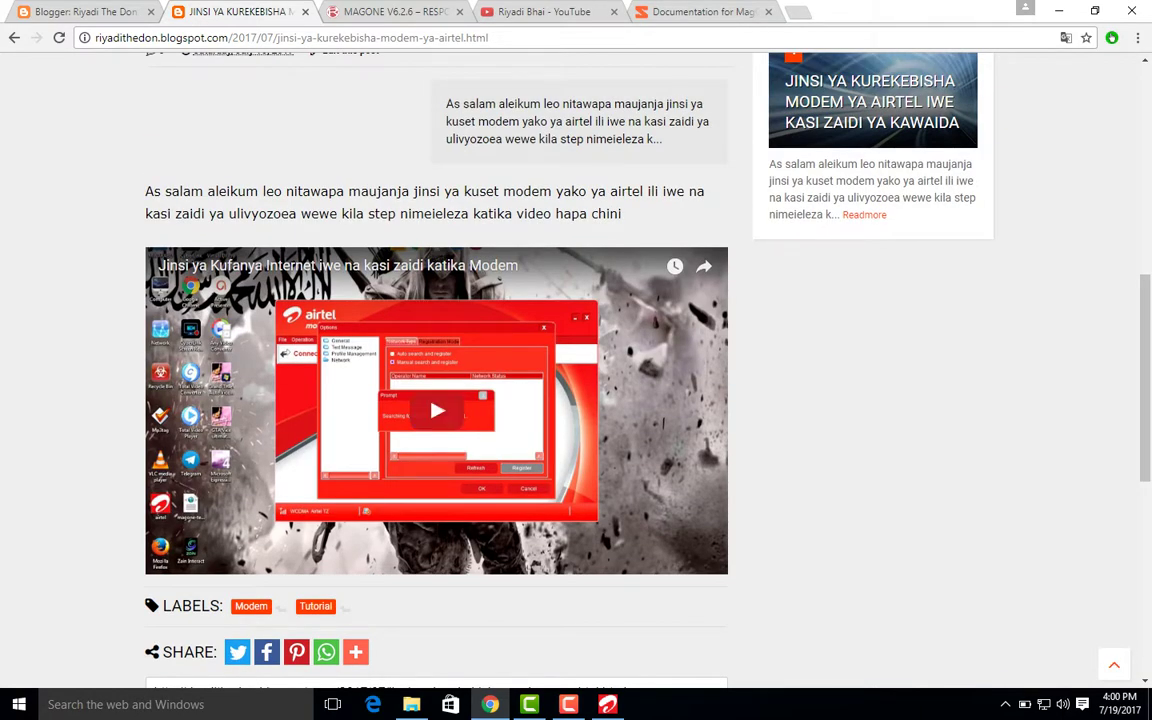
{"action": "scroll", "coordinate": [436, 370], "scroll_direction": "up", "scroll_amount": 4}
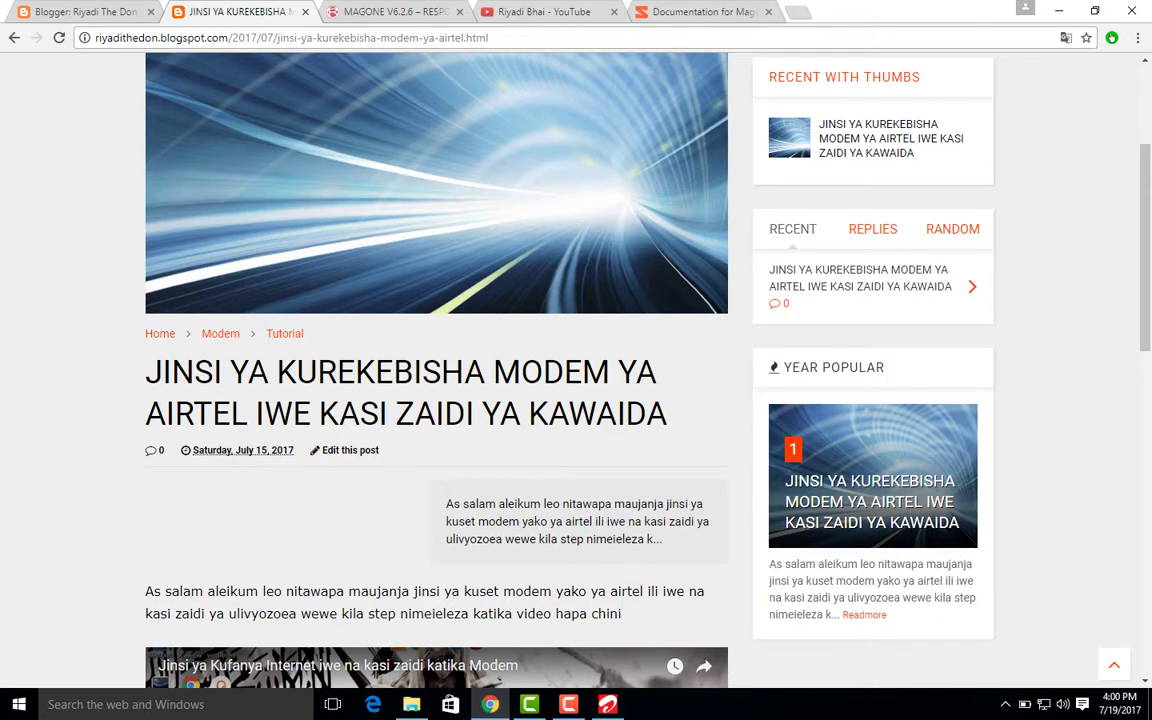
{"action": "scroll", "coordinate": [436, 370], "scroll_direction": "down", "scroll_amount": 5}
{"action": "scroll", "coordinate": [436, 370], "scroll_direction": "down", "scroll_amount": 2}
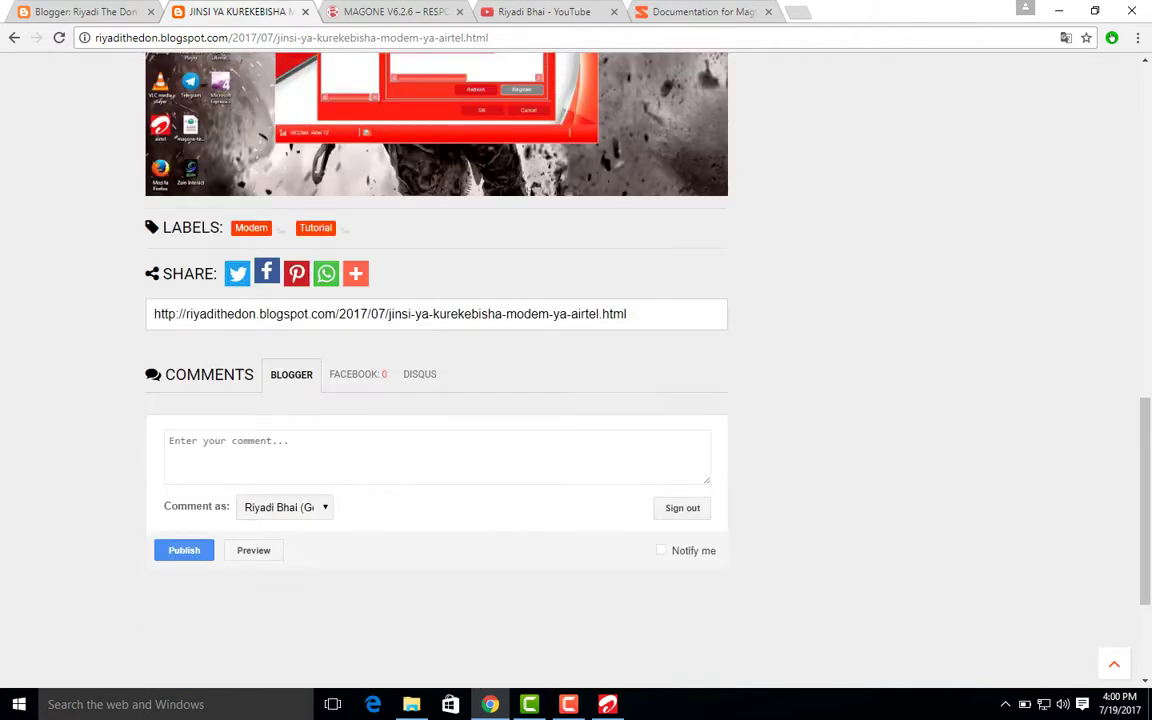
{"action": "scroll", "coordinate": [436, 370], "scroll_direction": "up", "scroll_amount": 10}
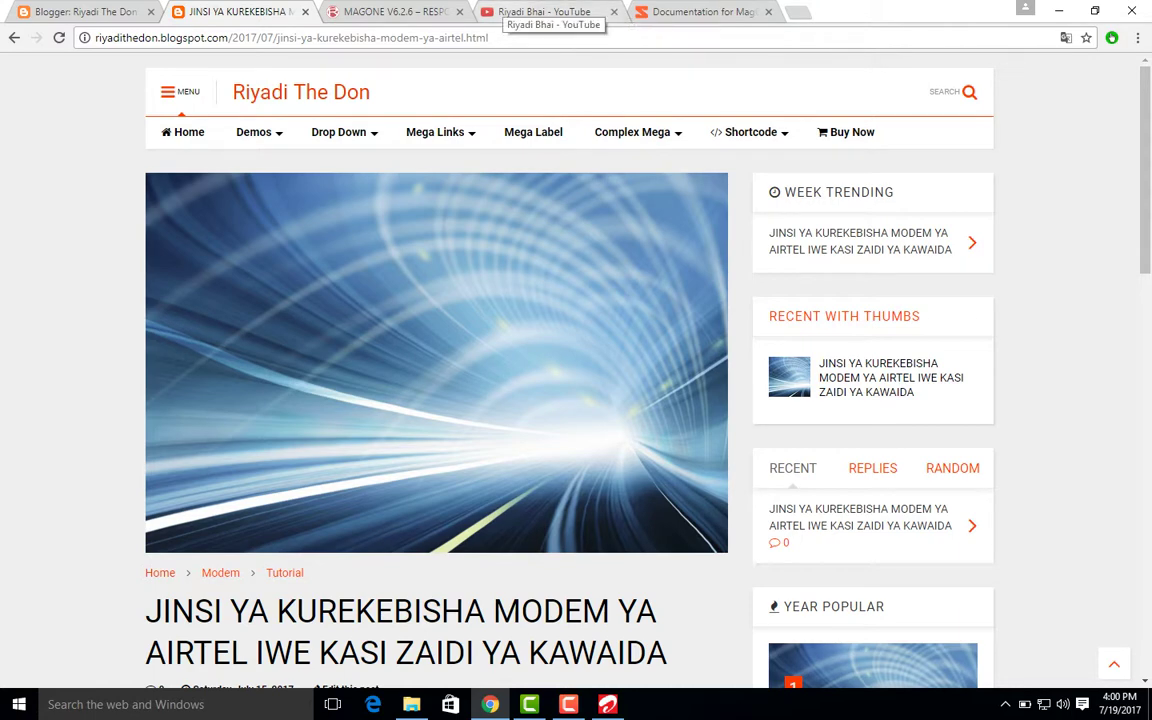
Step: Switch to the creator's YouTube channel page, highlight the channel part of its web address and look over the uploads
{"action": "left_click", "coordinate": [545, 12]}
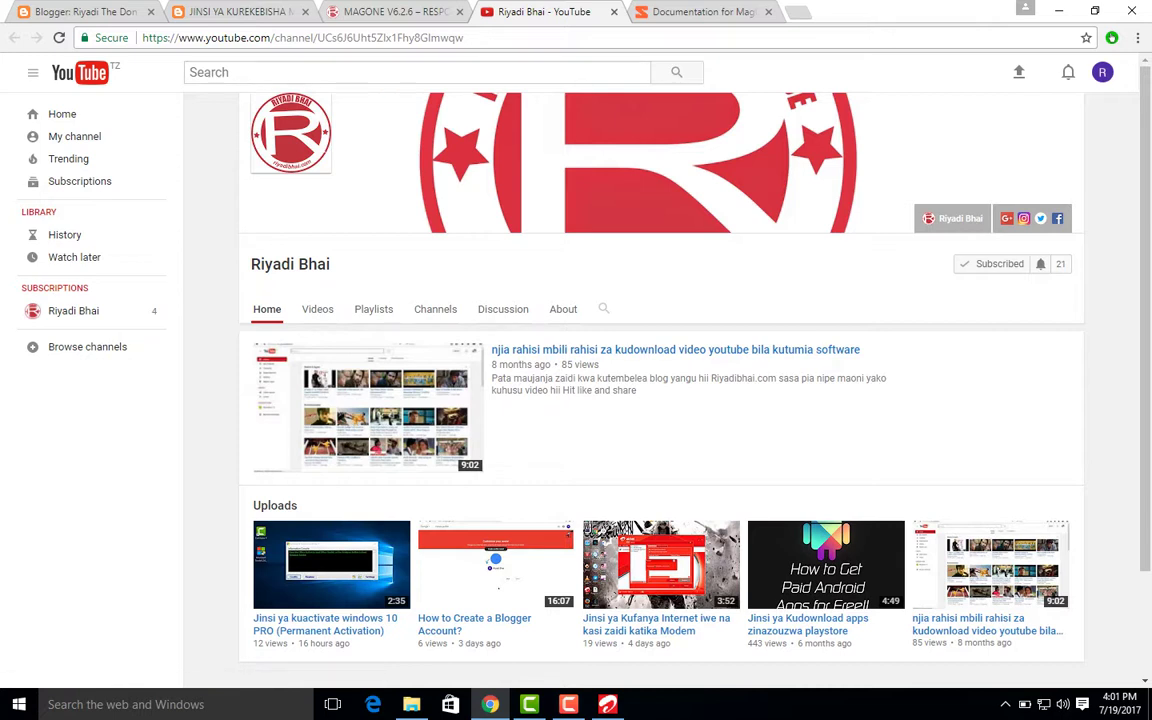
{"action": "left_click_drag", "start_coordinate": [275, 37], "coordinate": [463, 37]}
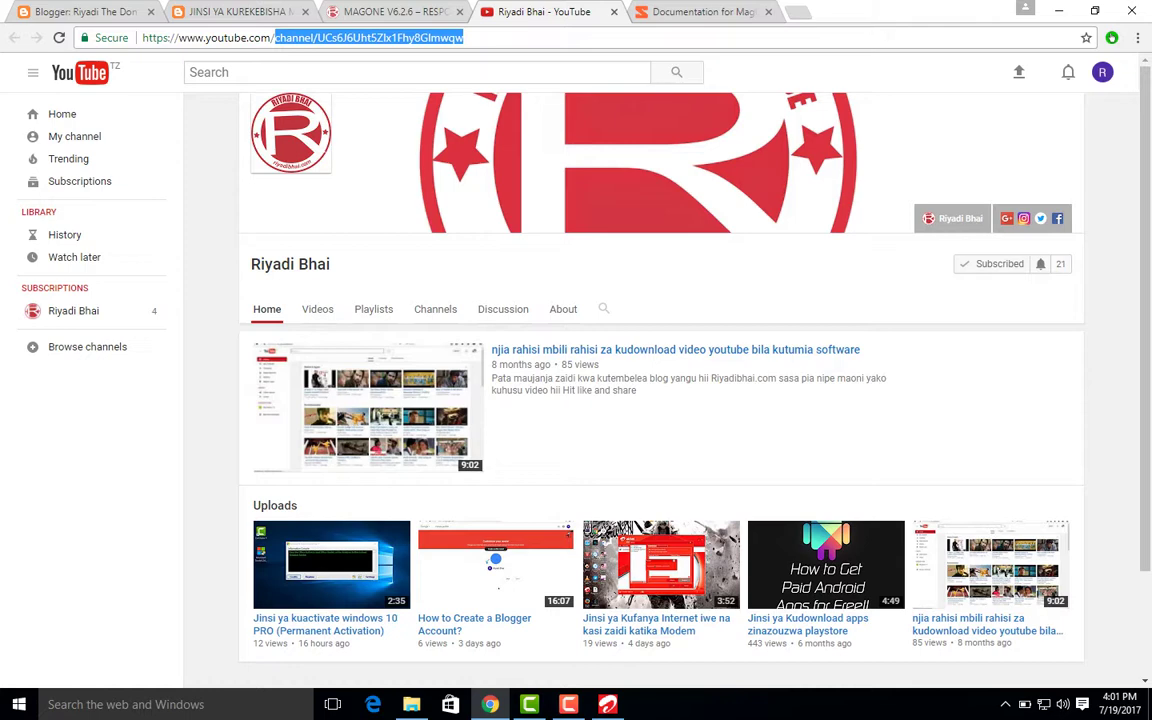
{"action": "scroll", "coordinate": [660, 380], "scroll_direction": "down", "scroll_amount": 2}
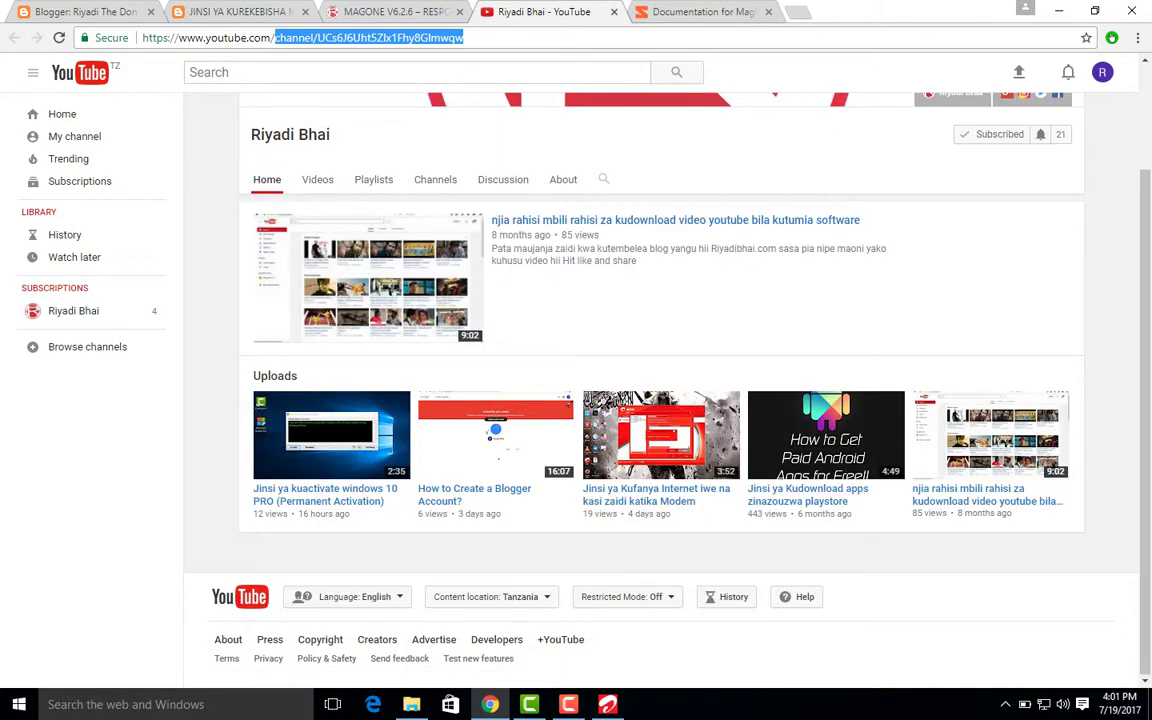
{"action": "scroll", "coordinate": [660, 380], "scroll_direction": "up", "scroll_amount": 1}
{"action": "scroll", "coordinate": [660, 380], "scroll_direction": "up", "scroll_amount": 1}
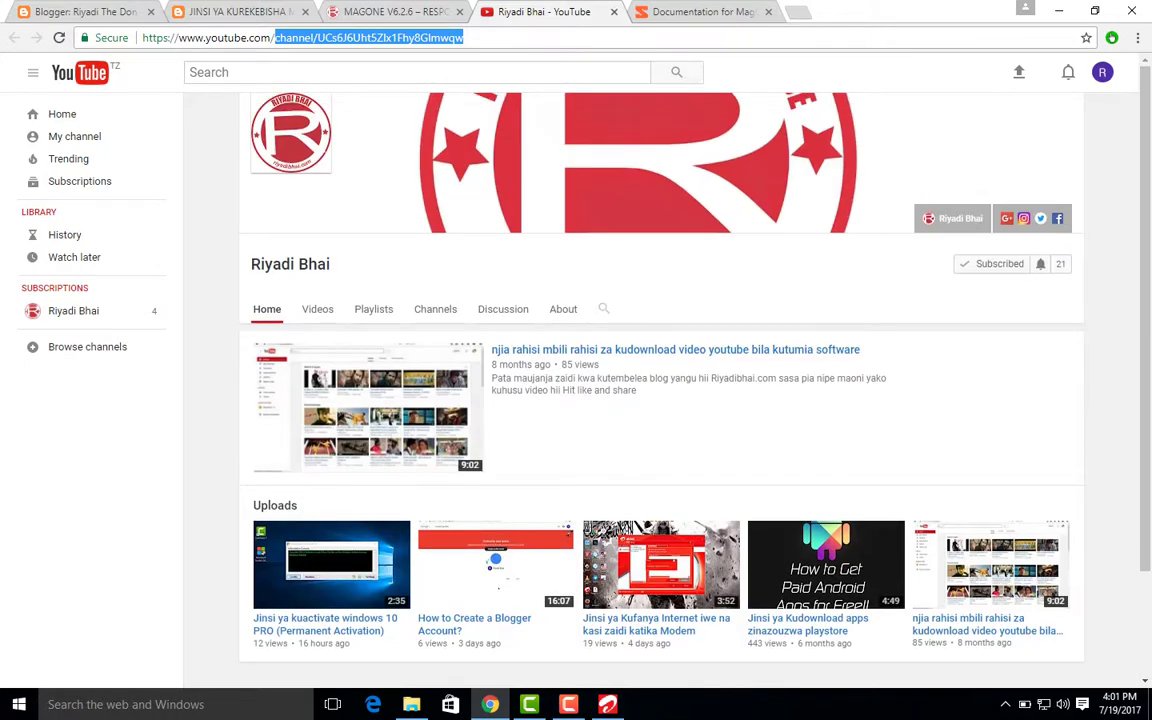